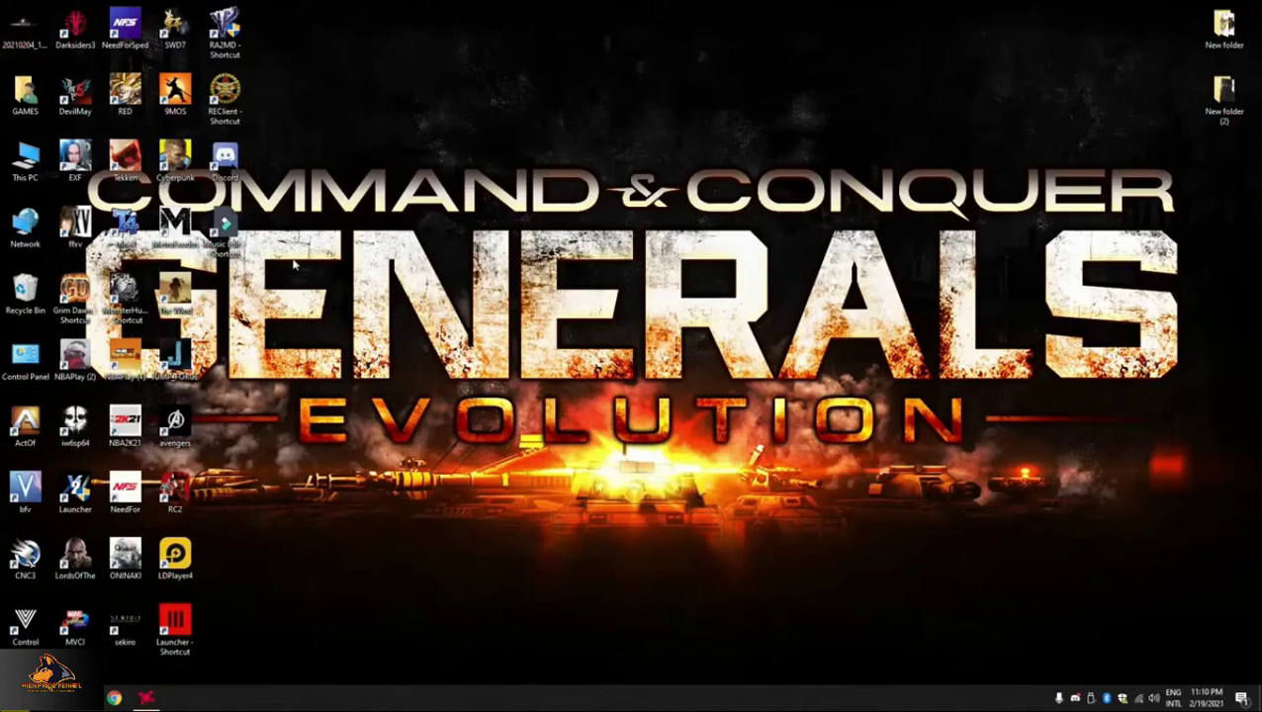
- Mount the rld-ra3 disc image from the Command.And.Conquer.Red.Alert.3-RELOADED folder on DRIVE I: (H:)
double_click(24, 160)
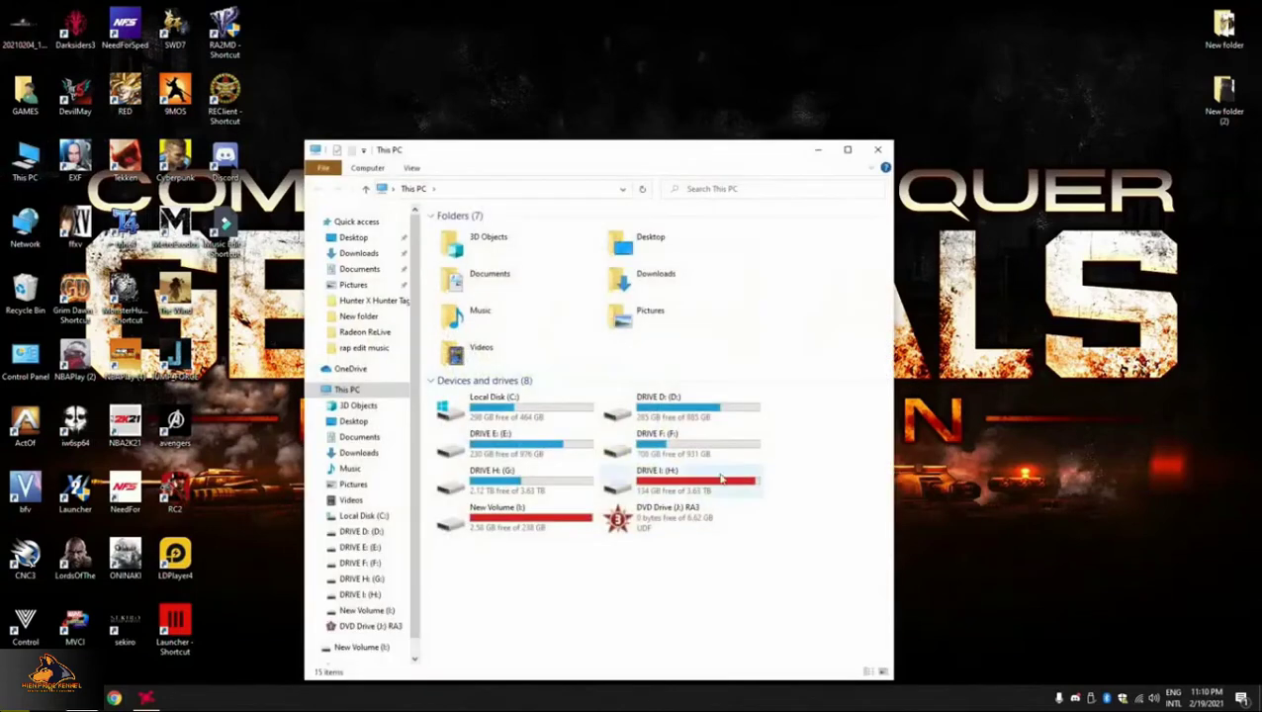
double_click(668, 485)
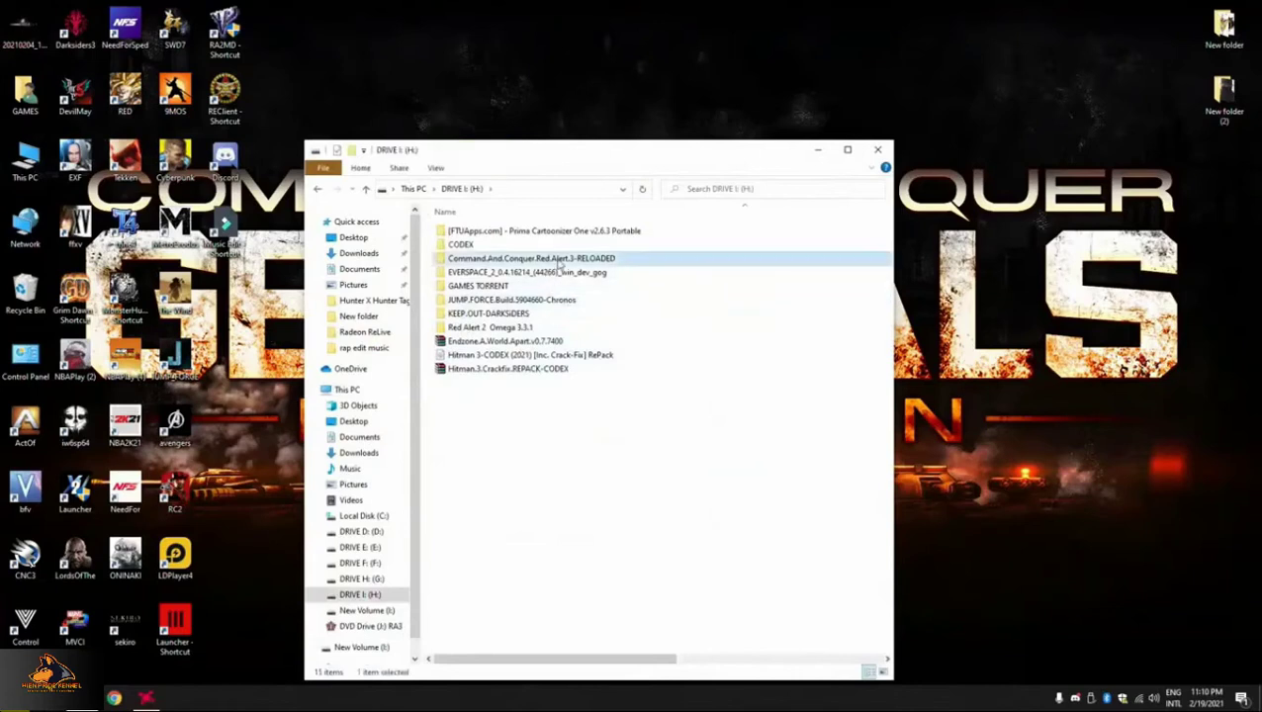
double_click(554, 259)
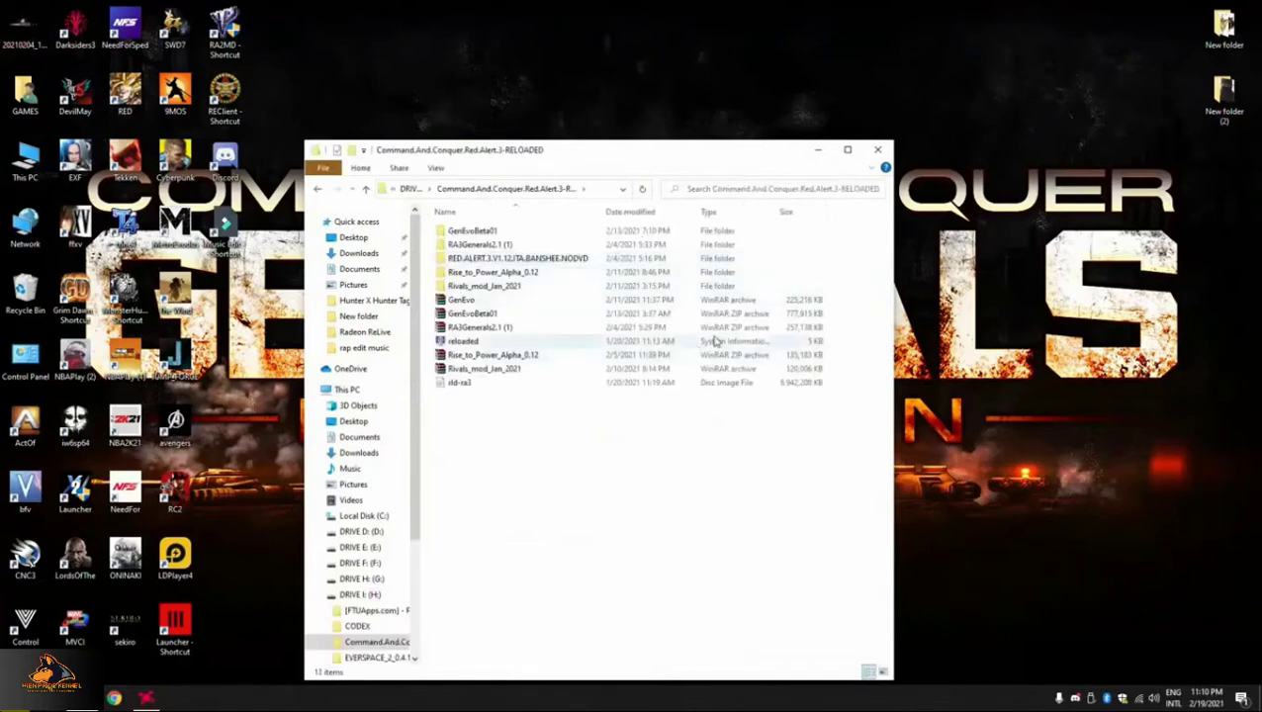
right_click(450, 391)
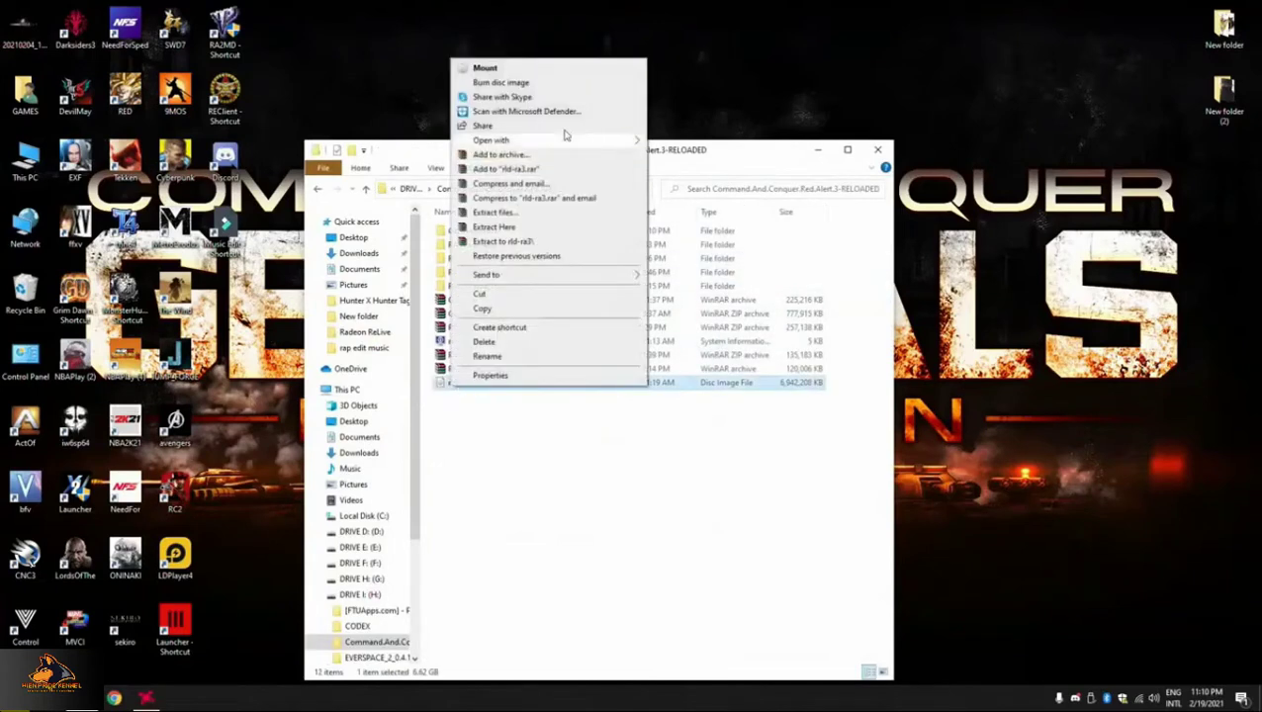
left_click(551, 70)
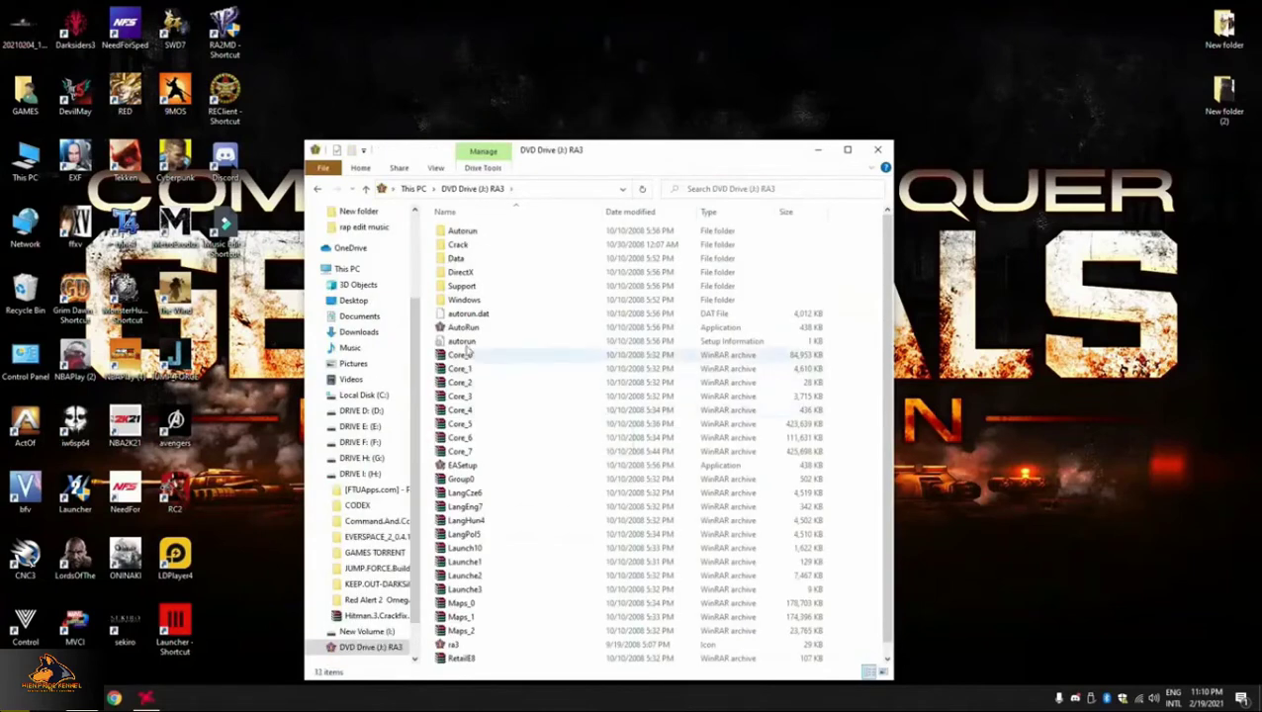
- Run the AutoRun application from the mounted RA3 disc and allow it to make changes to the device
double_click(471, 333)
left_click(707, 249)
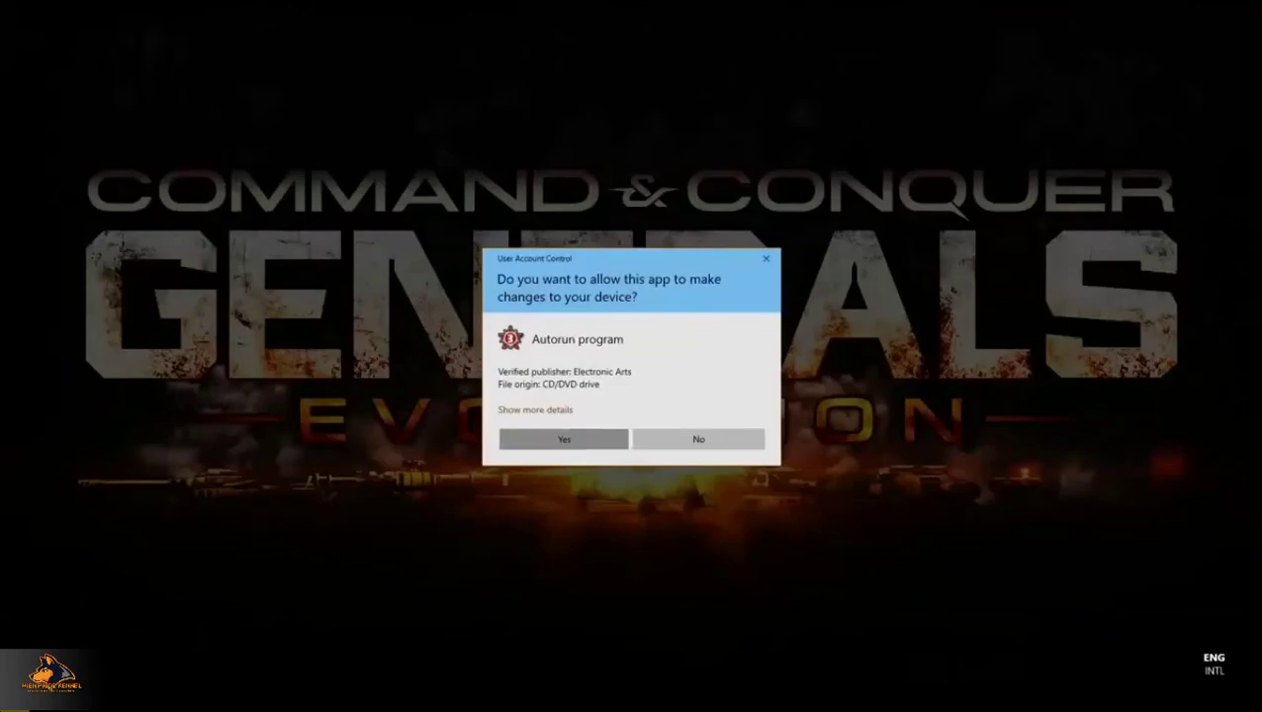
left_click(564, 438)
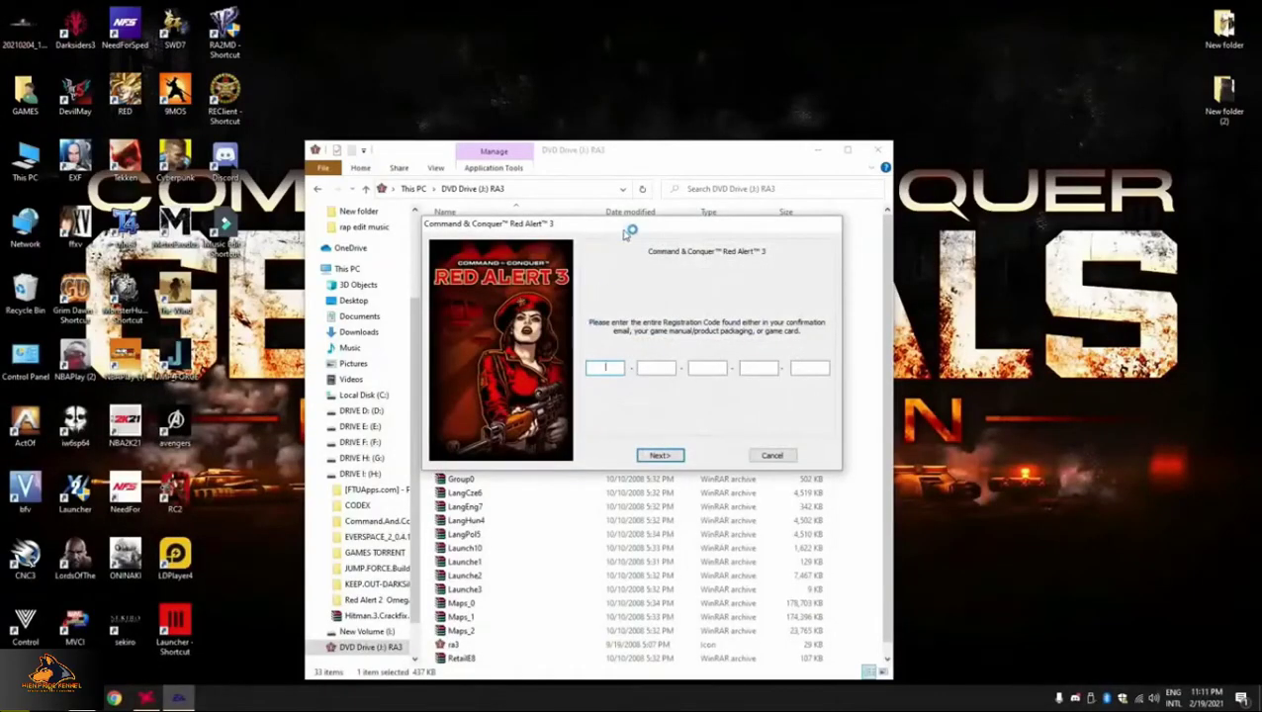
- Place the file window and the registration dialog side by side, and open the disc's Crack folder
left_click_drag(675, 152, 511, 103)
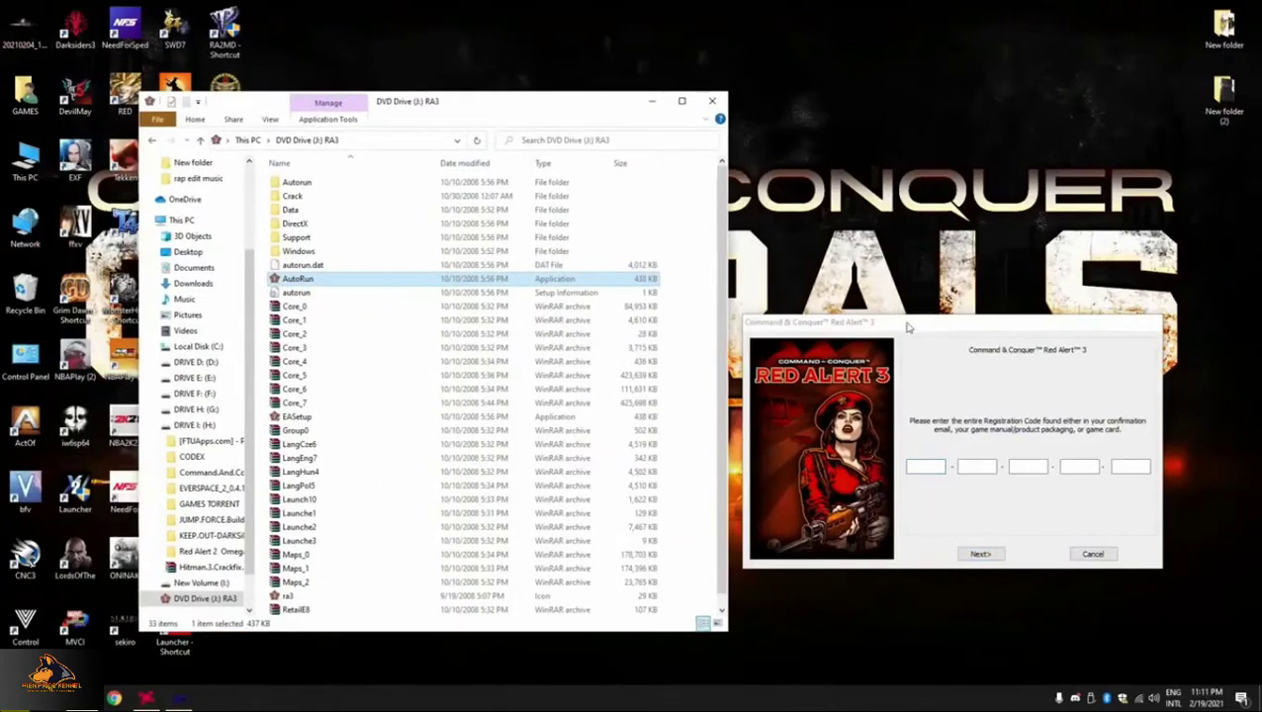
left_click_drag(908, 328, 903, 274)
double_click(295, 196)
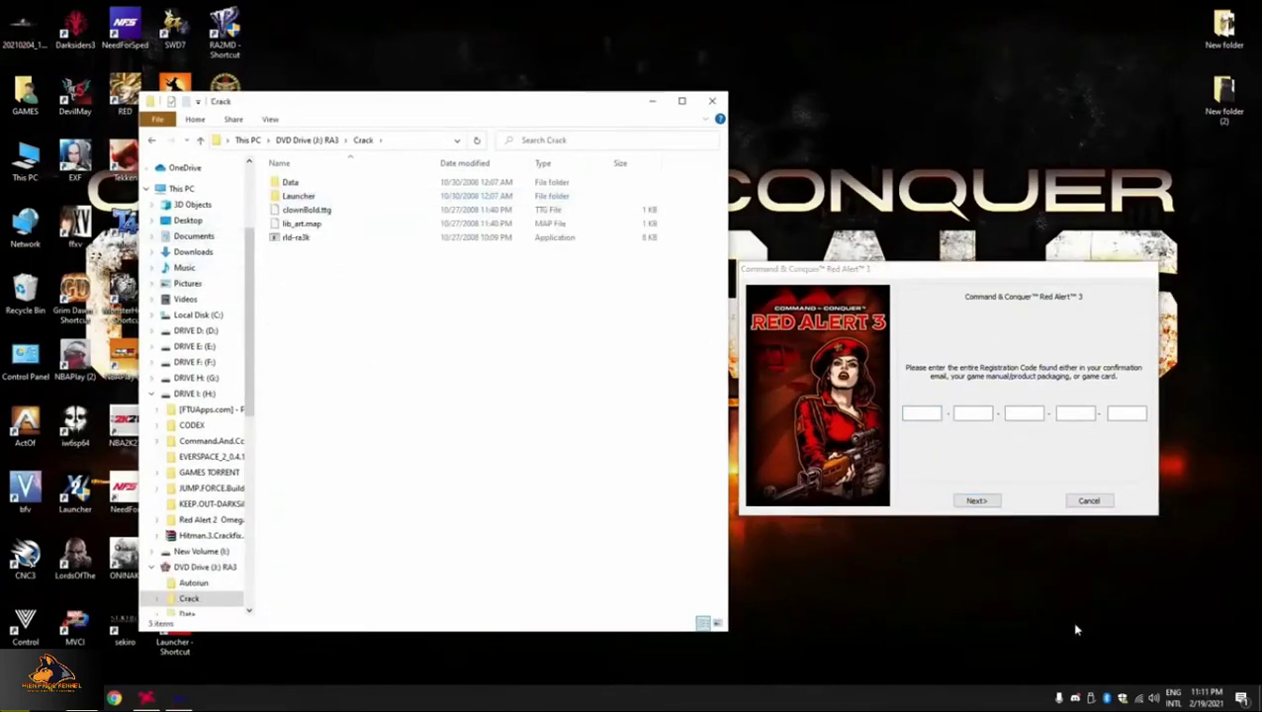
- Turn off real-time protection in the Windows Security virus and threat protection settings, and minimize Windows Security
right_click(1123, 699)
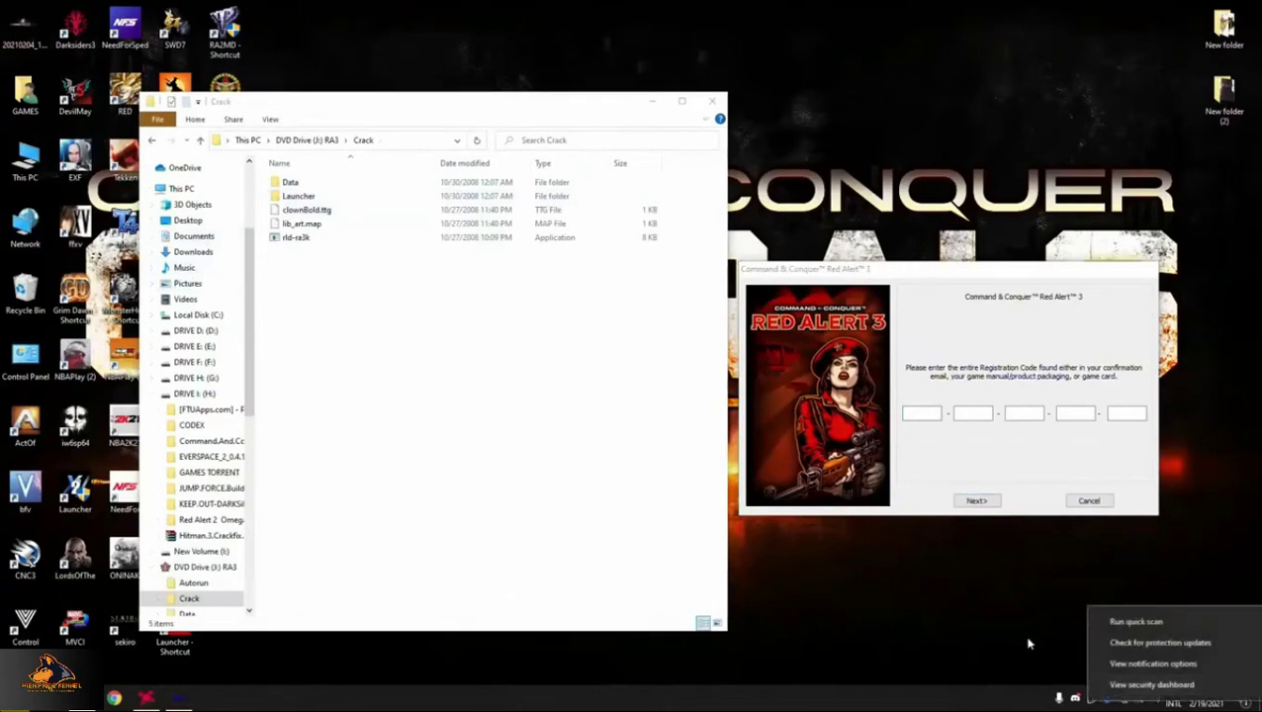
left_click(1105, 689)
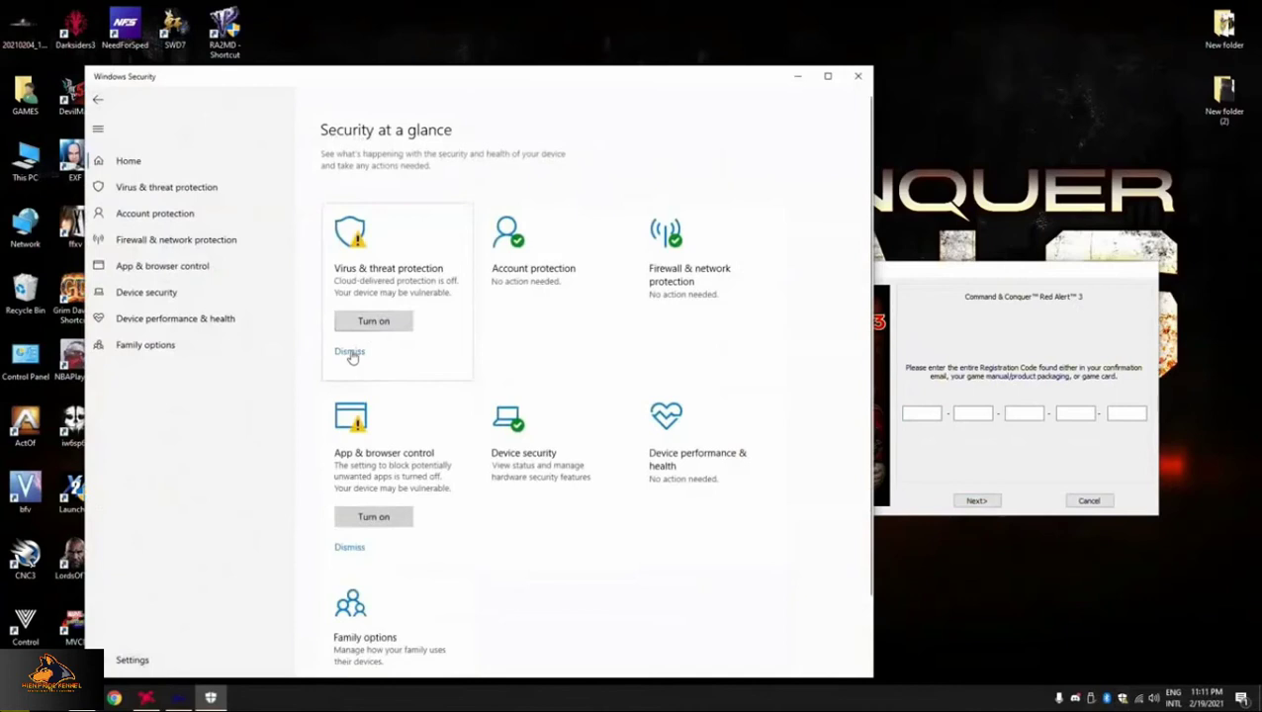
left_click(386, 297)
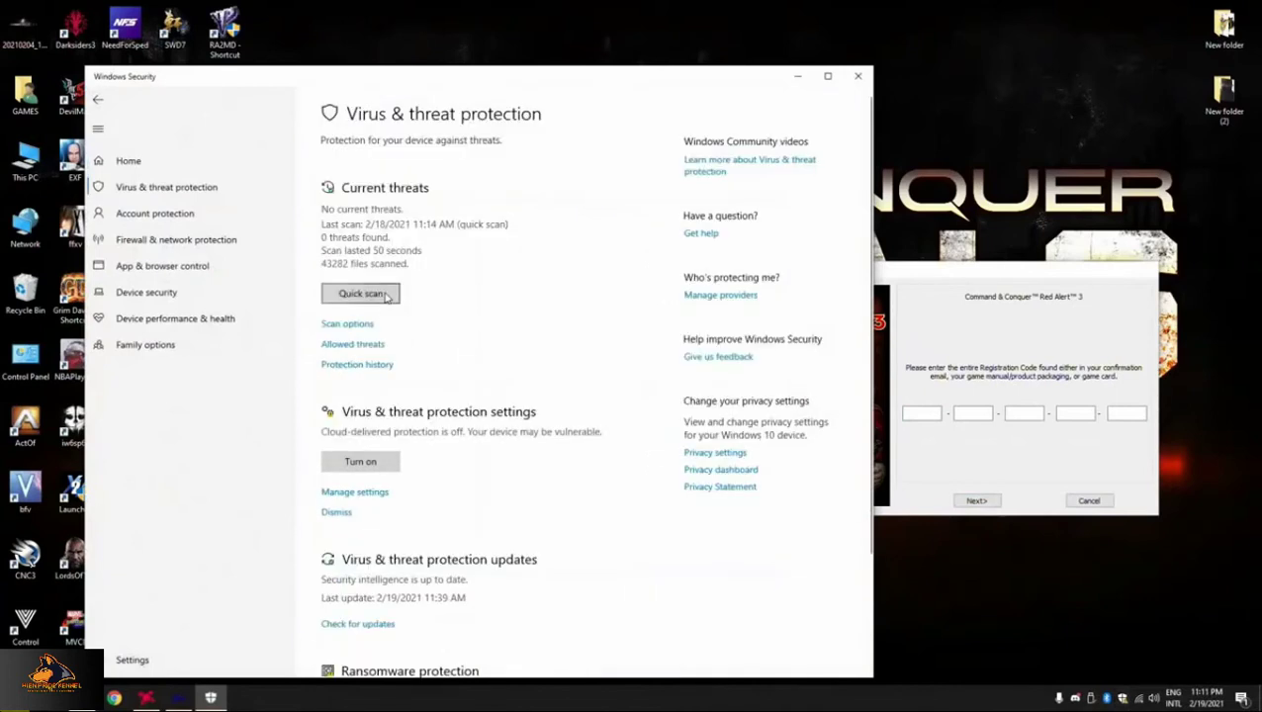
left_click(347, 492)
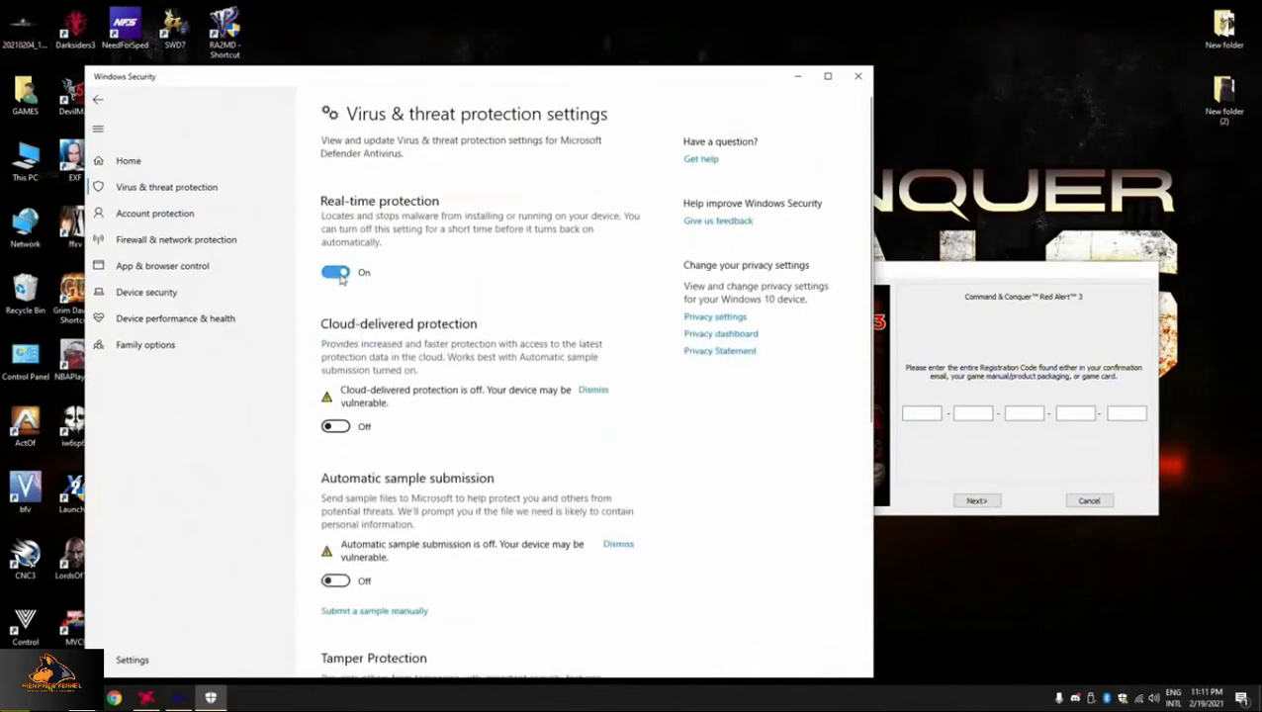
left_click(335, 273)
left_click(565, 431)
left_click(799, 77)
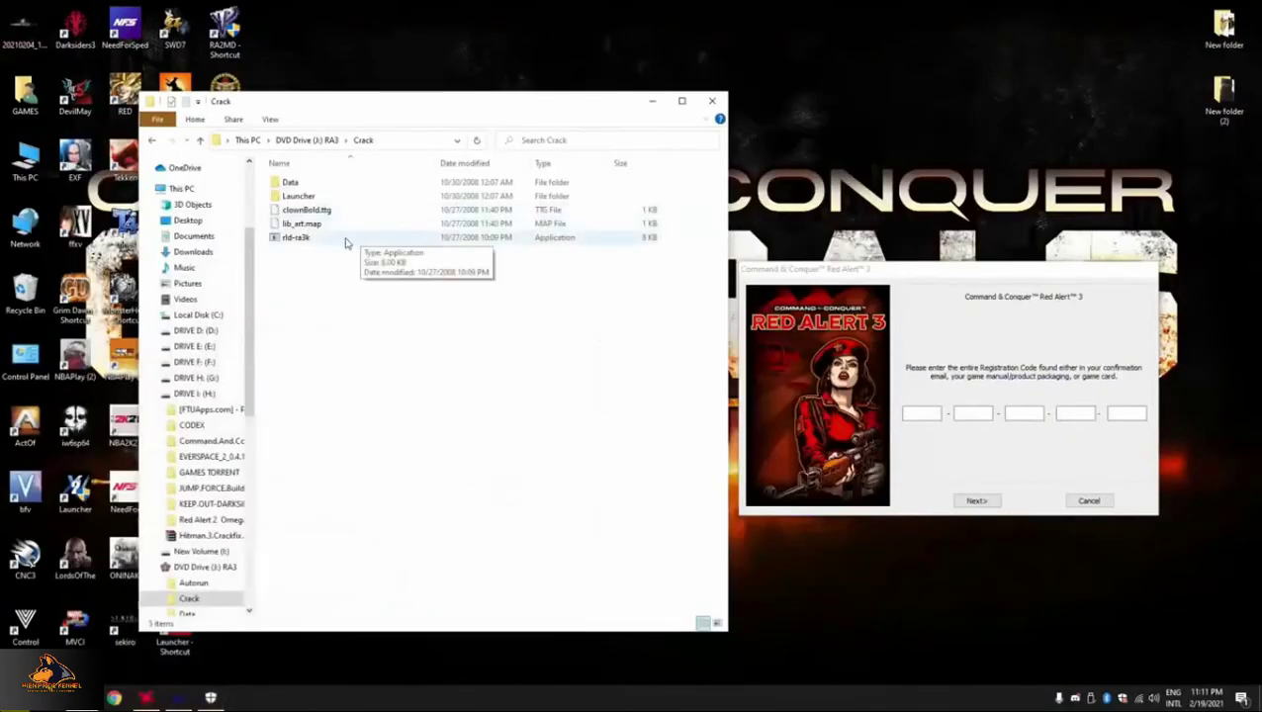
- Run rld-ra3k, generate a registration code and copy its first group into the first registration code field
double_click(292, 238)
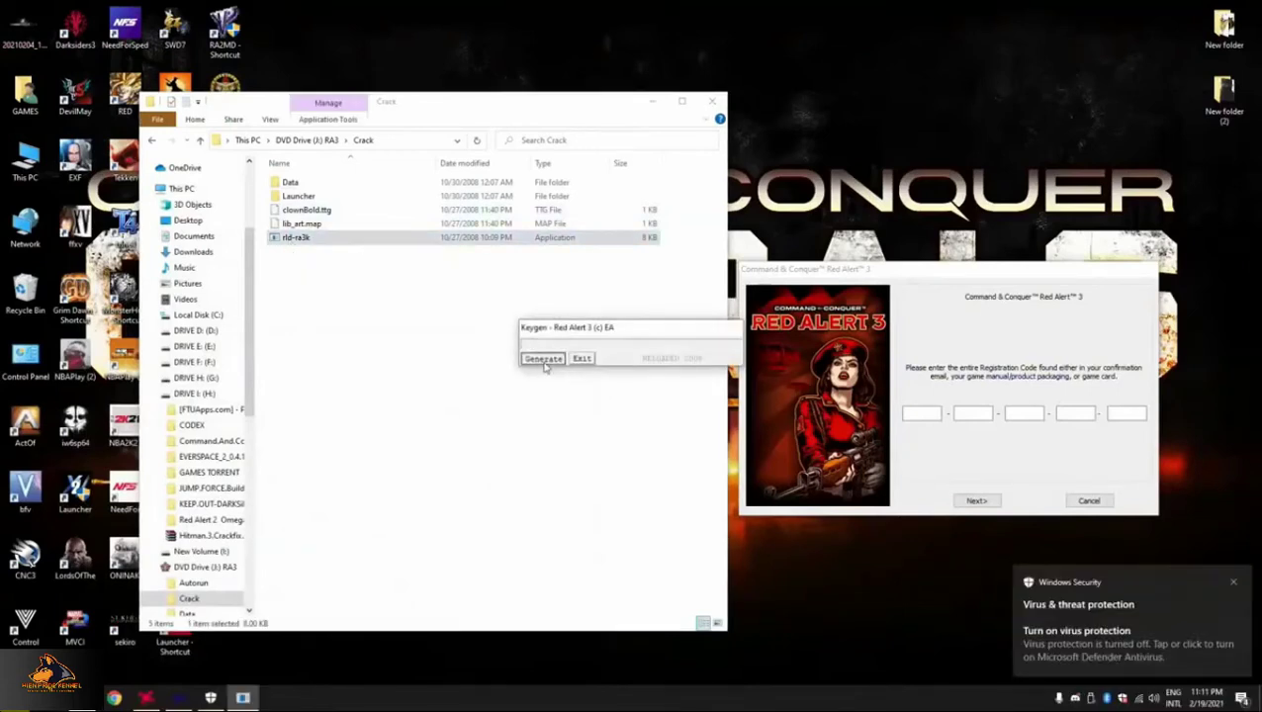
left_click(543, 359)
left_click_drag(595, 344, 552, 346)
key("ctrl+c")
left_click(913, 416)
key("ctrl+v")
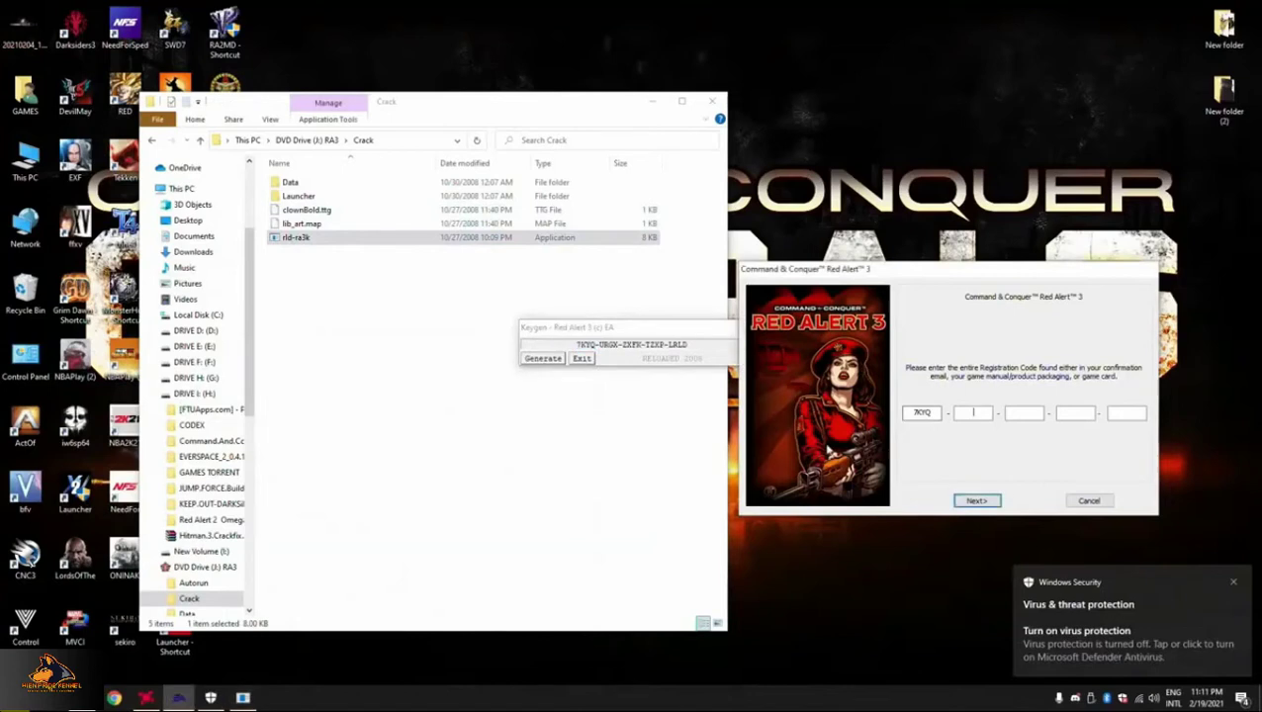
- Copy the second and third groups of the generated registration code into the matching fields of the registration dialog
left_click_drag(621, 345, 600, 346)
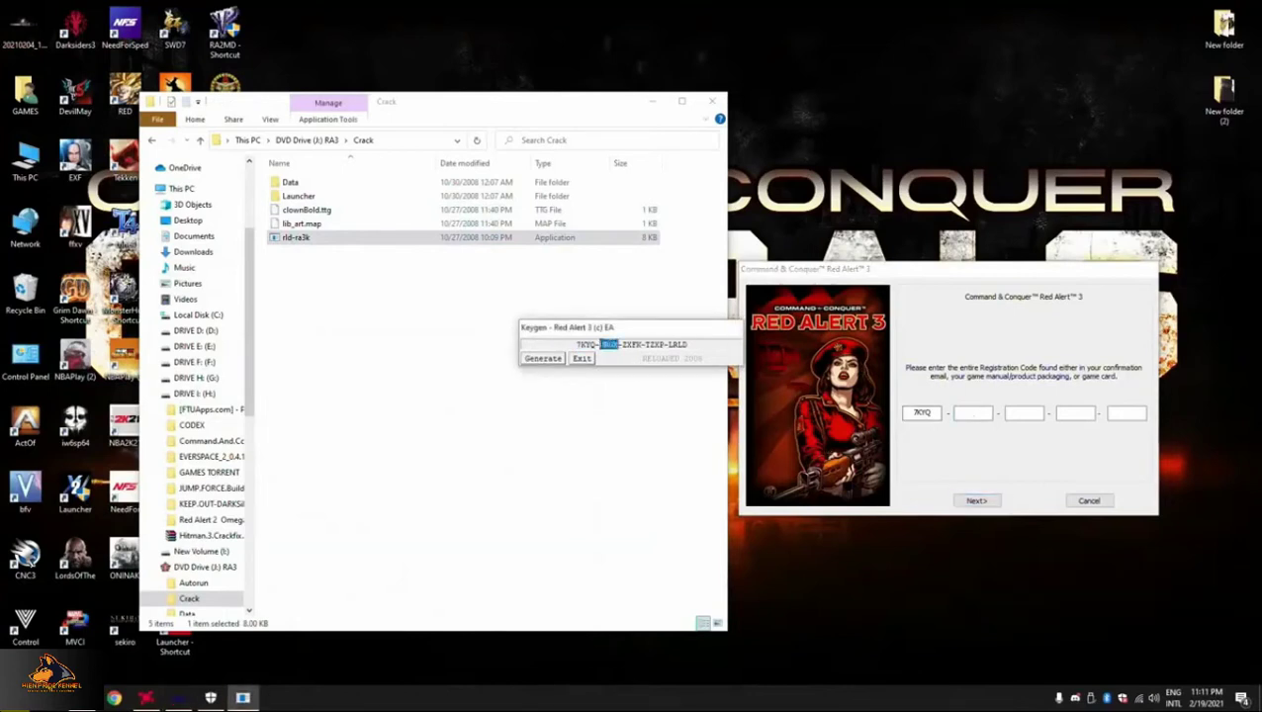
key("ctrl+c")
left_click(973, 414)
key("ctrl+v")
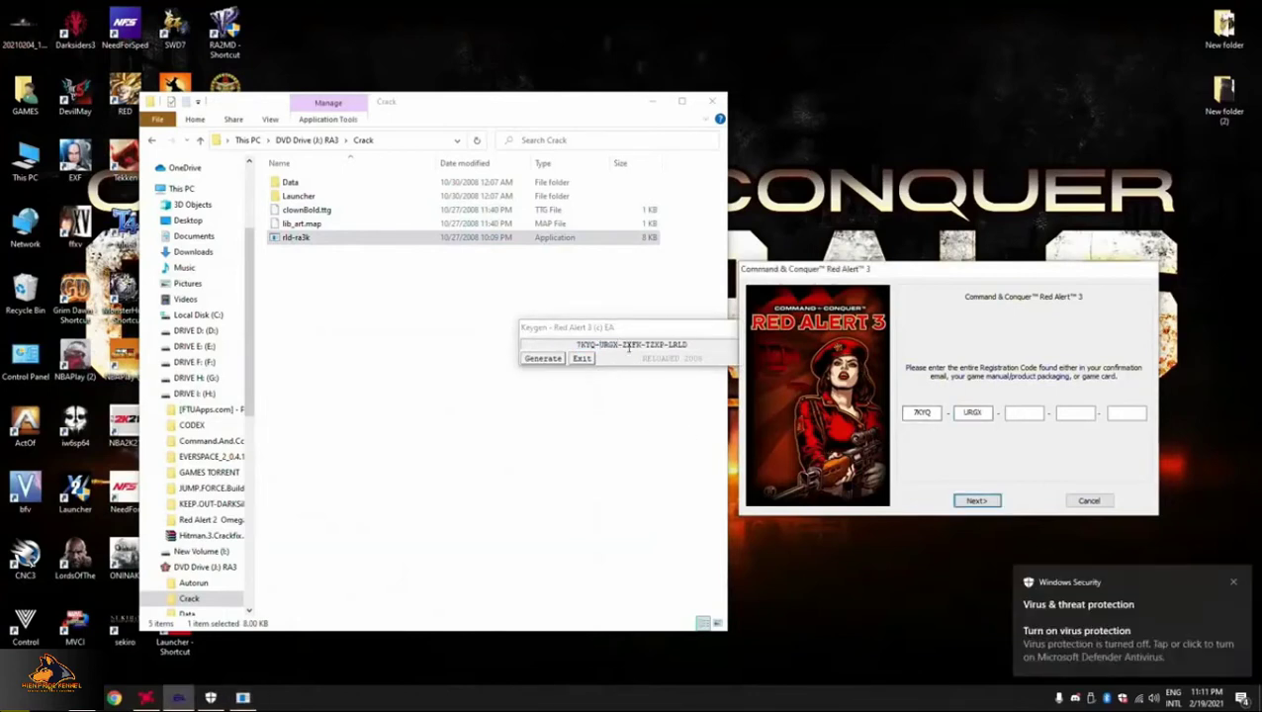
left_click_drag(643, 345, 623, 346)
key("ctrl+c")
left_click(1024, 414)
key("ctrl+v")
- Copy the fourth and fifth groups of the registration code into their fields and submit the code
left_click_drag(663, 344, 649, 347)
key("ctrl+c")
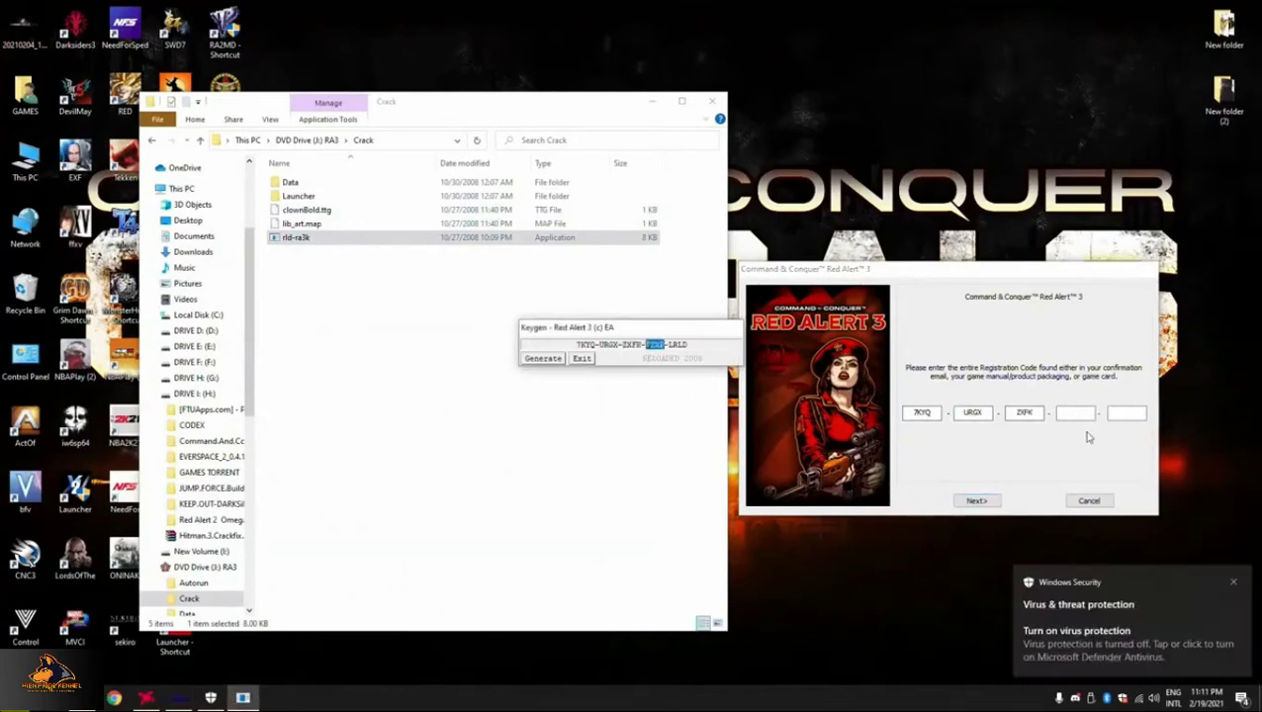
left_click(1084, 415)
key("ctrl+v")
left_click_drag(689, 344, 667, 347)
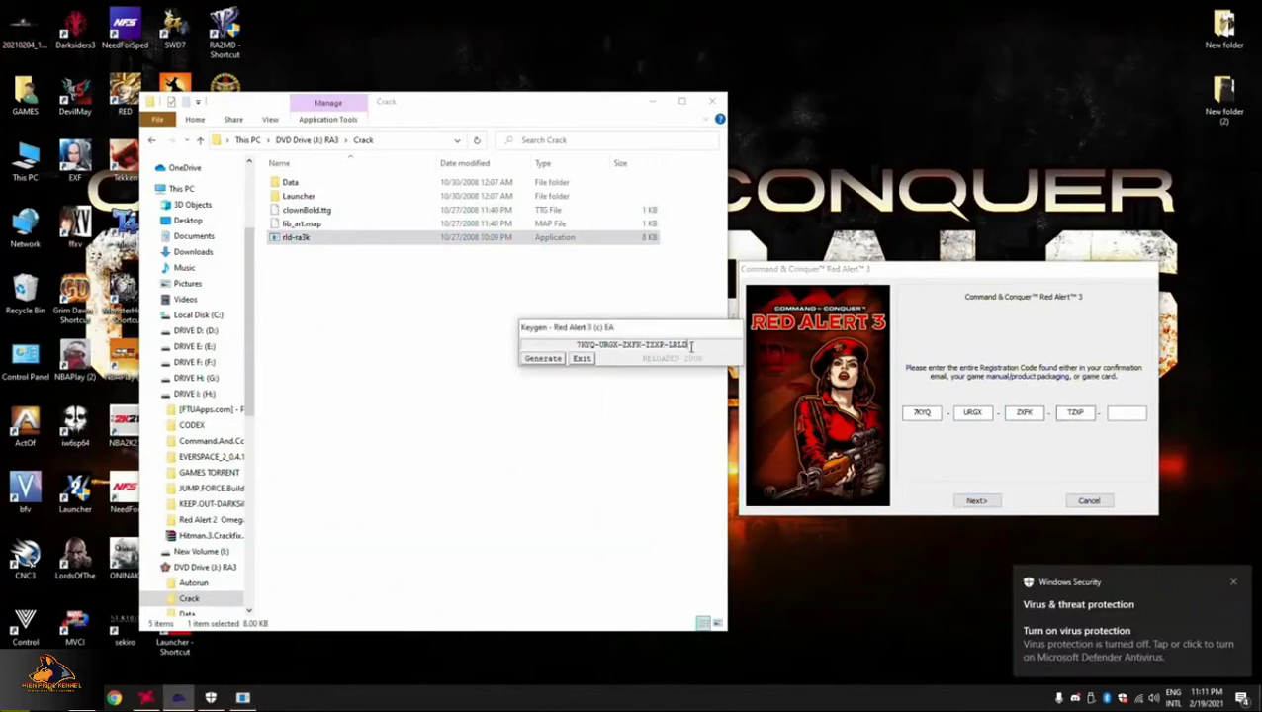
key("ctrl+c")
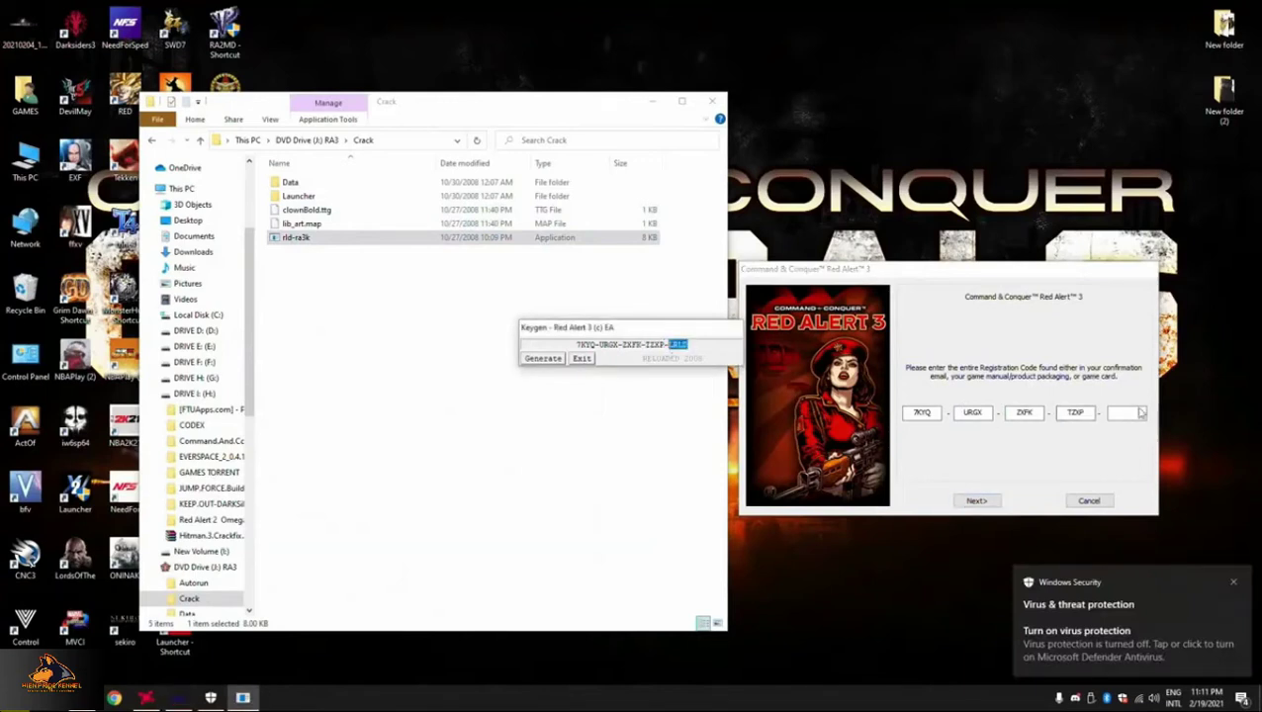
left_click(1116, 415)
key("ctrl+v")
left_click(977, 501)
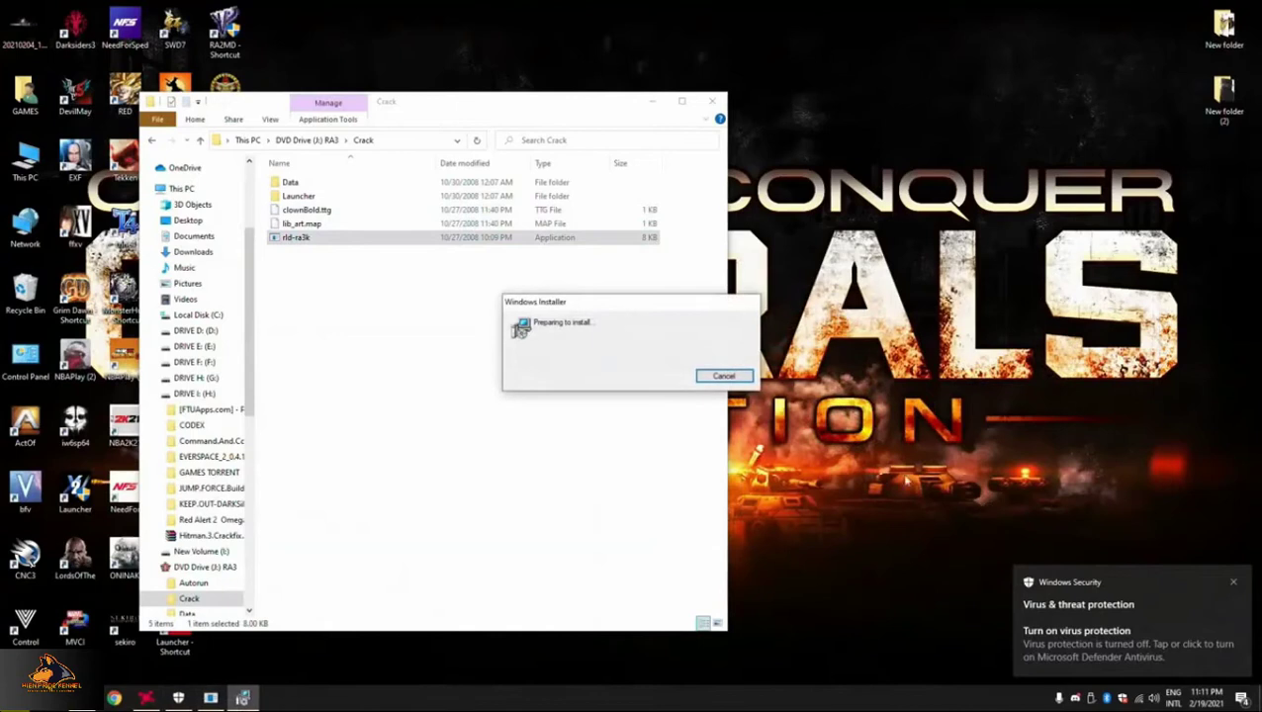
- Minimize the file window and accept both the Electronic Arts and the Microsoft DirectX license agreements in the setup
left_click(652, 101)
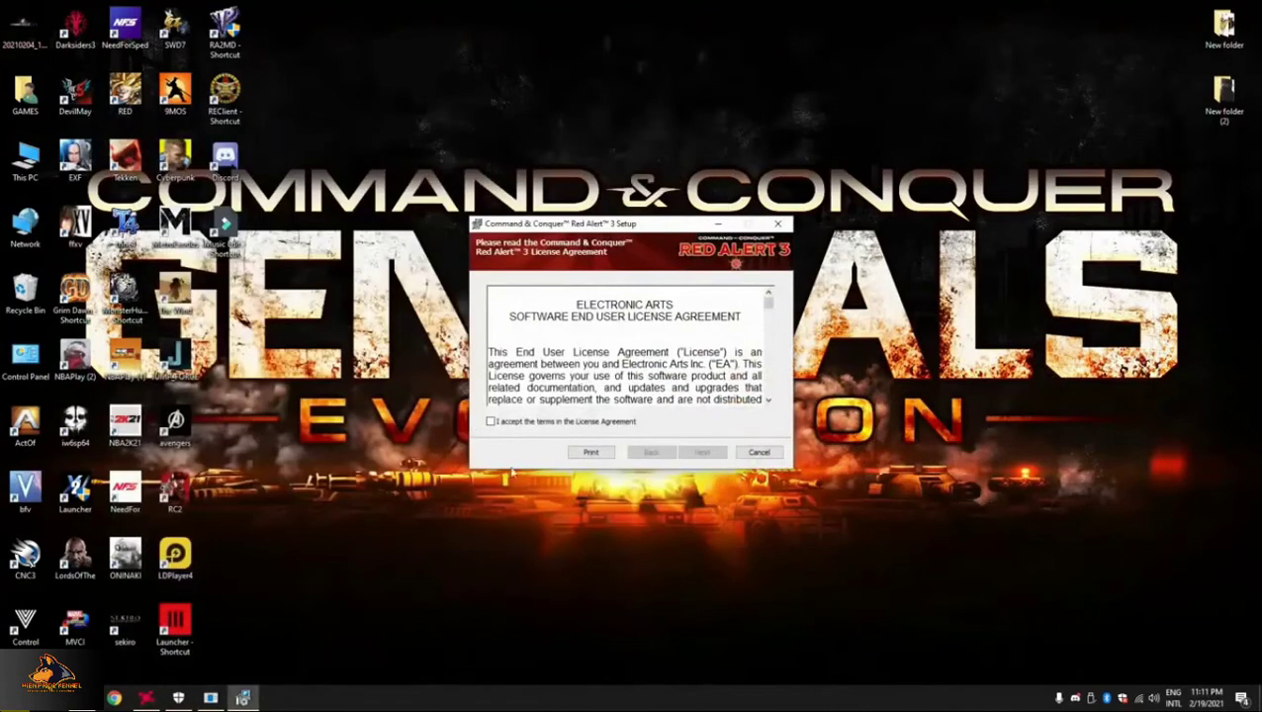
left_click(520, 423)
left_click(702, 452)
left_click(623, 424)
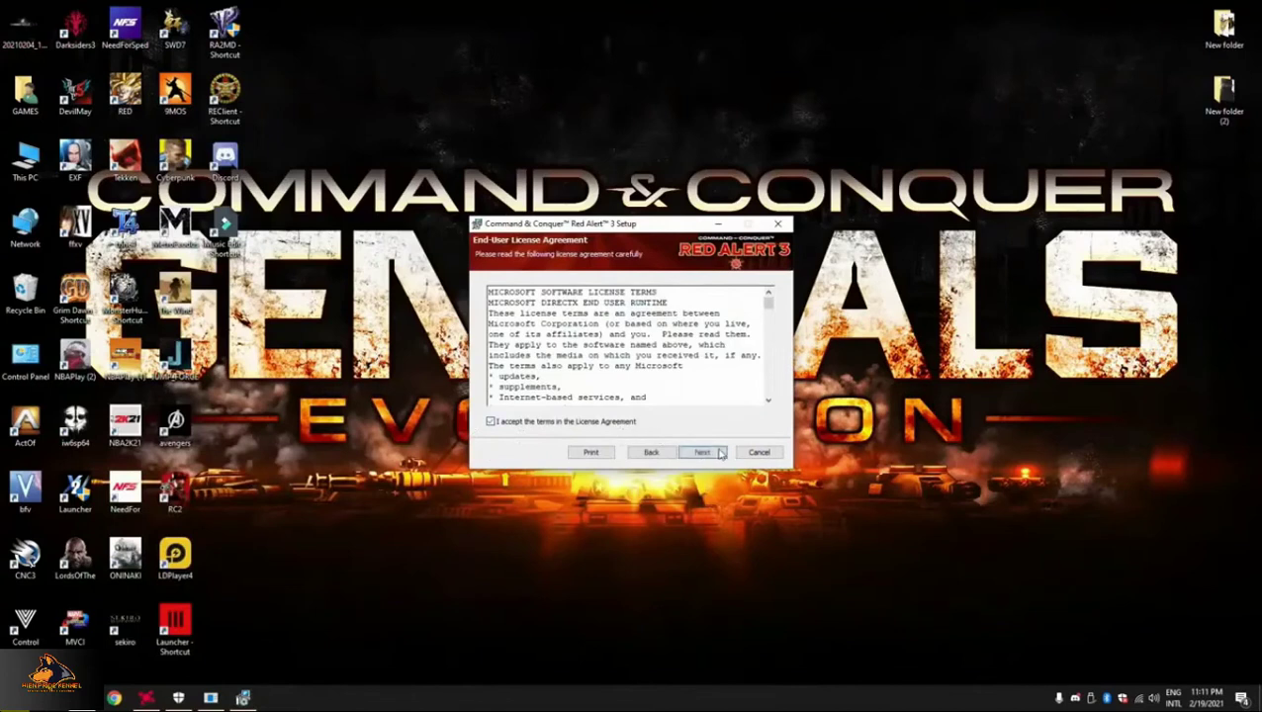
left_click(710, 452)
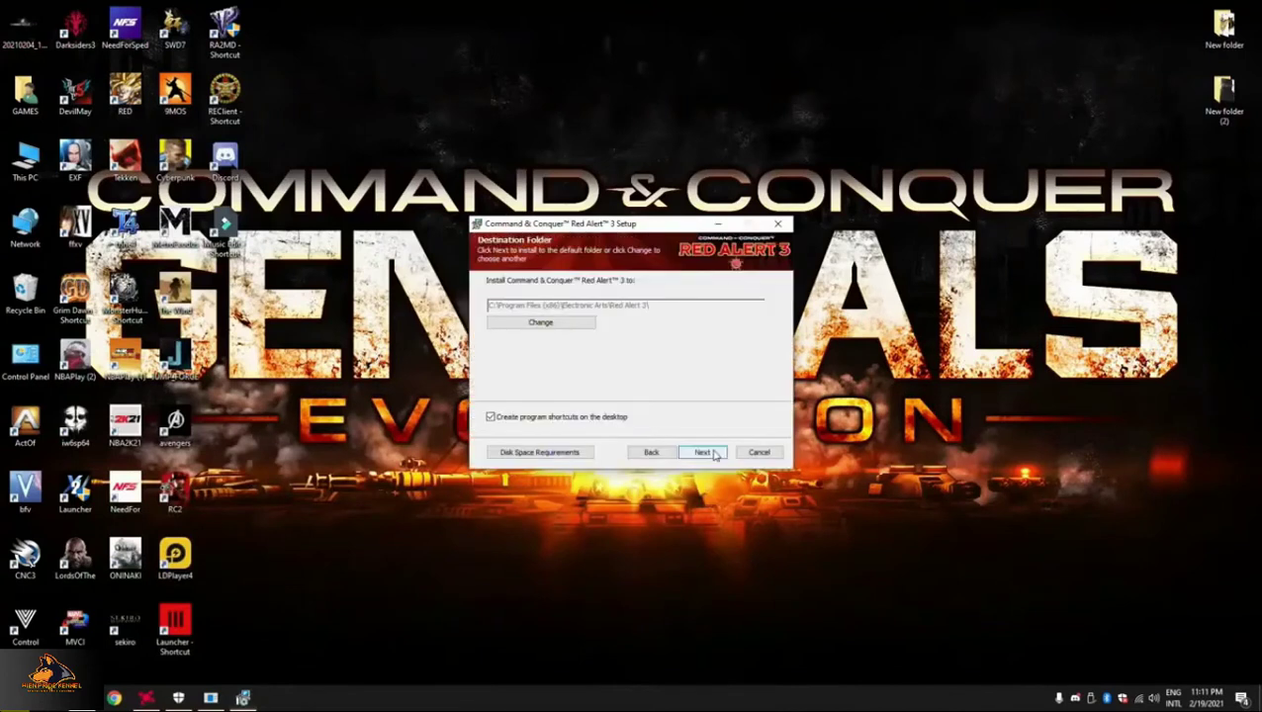
- Change the installation folder to D:\Red Alert 3, keep the desktop shortcuts option, and start the installation
left_click(557, 332)
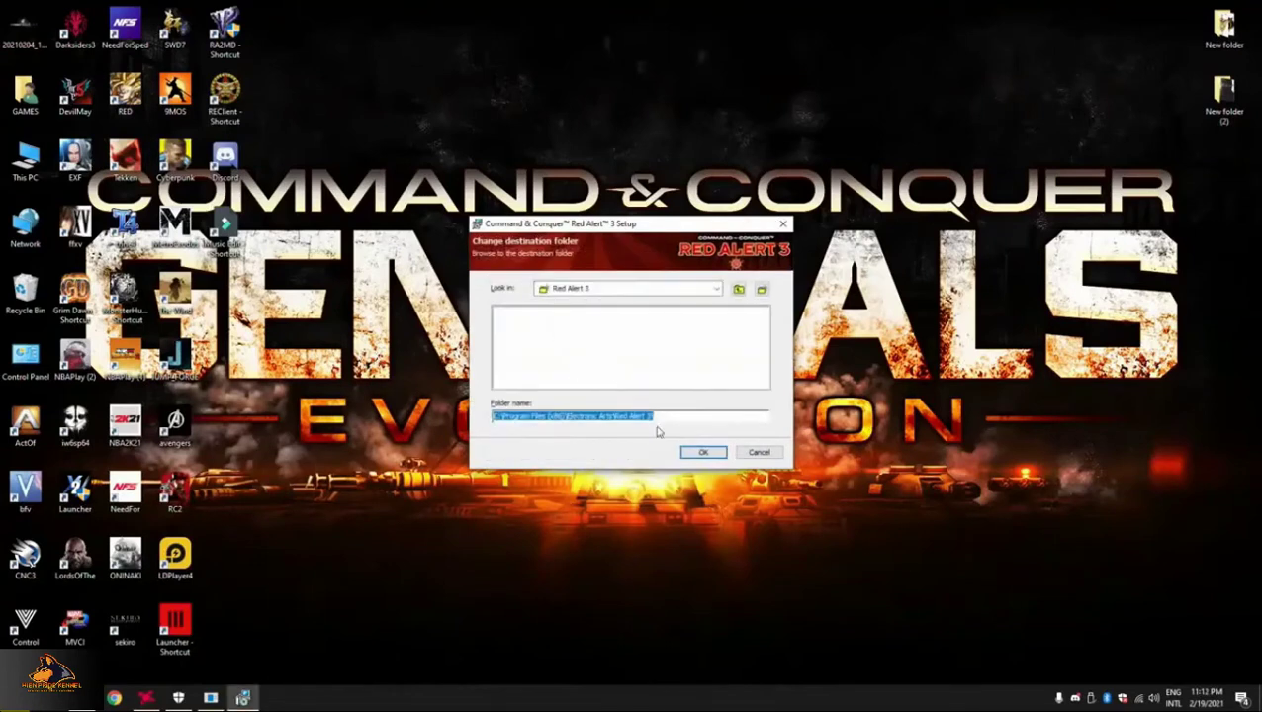
left_click(720, 289)
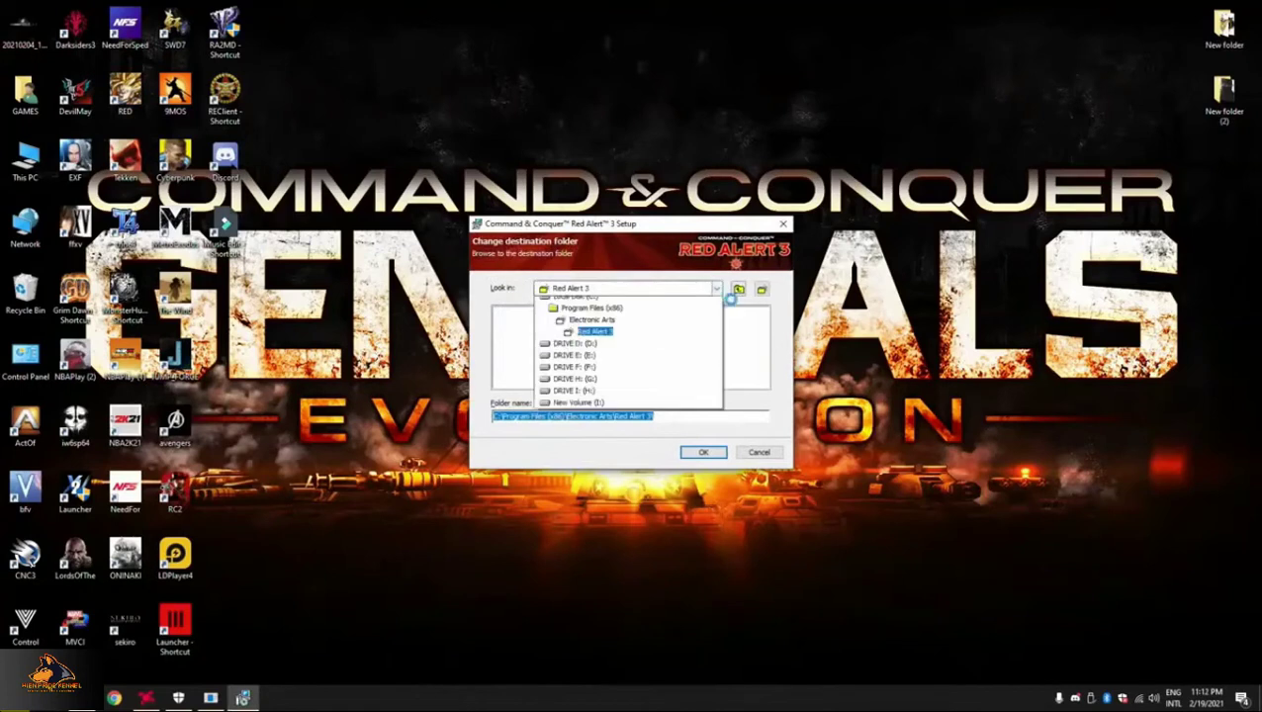
left_click(590, 358)
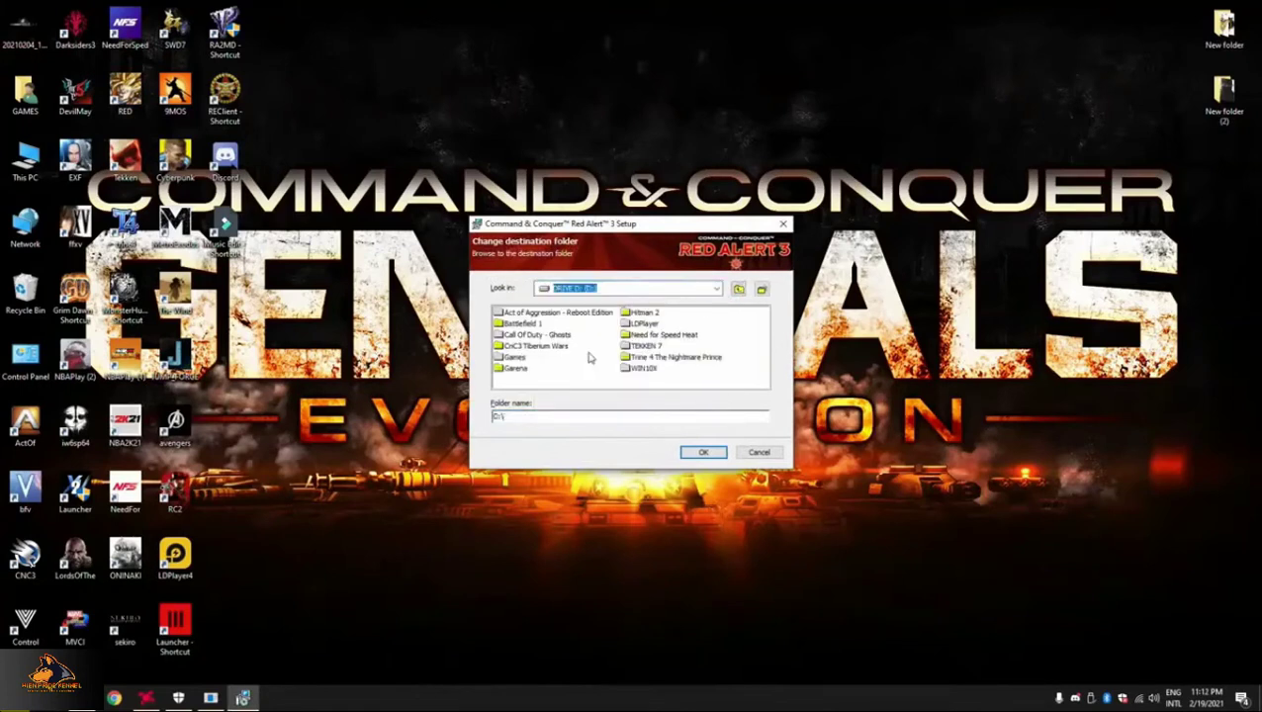
left_click(552, 418)
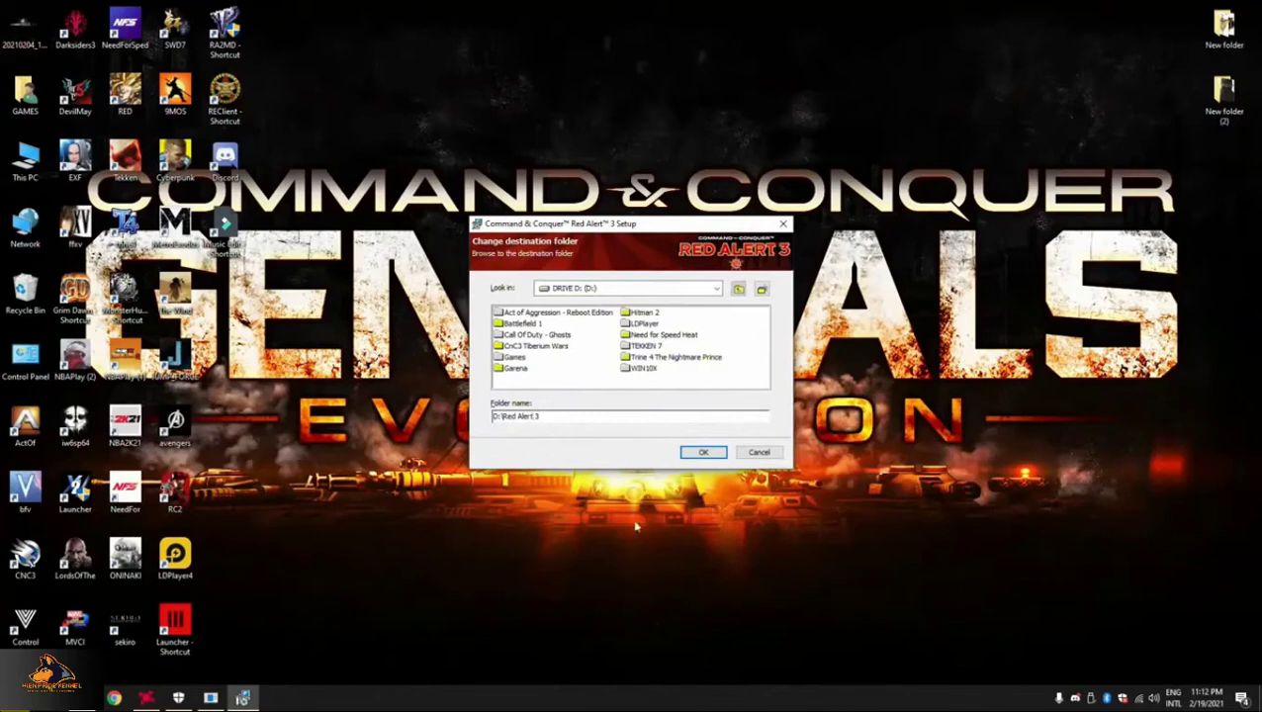
left_click(704, 453)
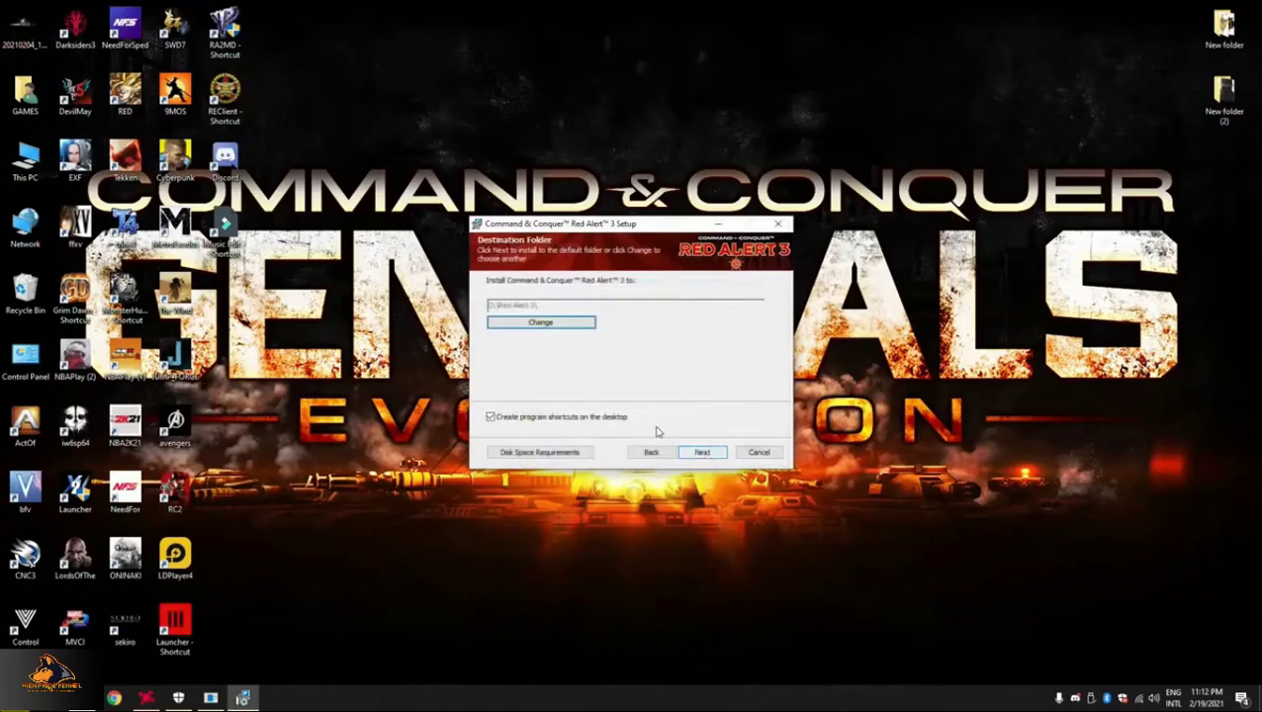
left_click(706, 456)
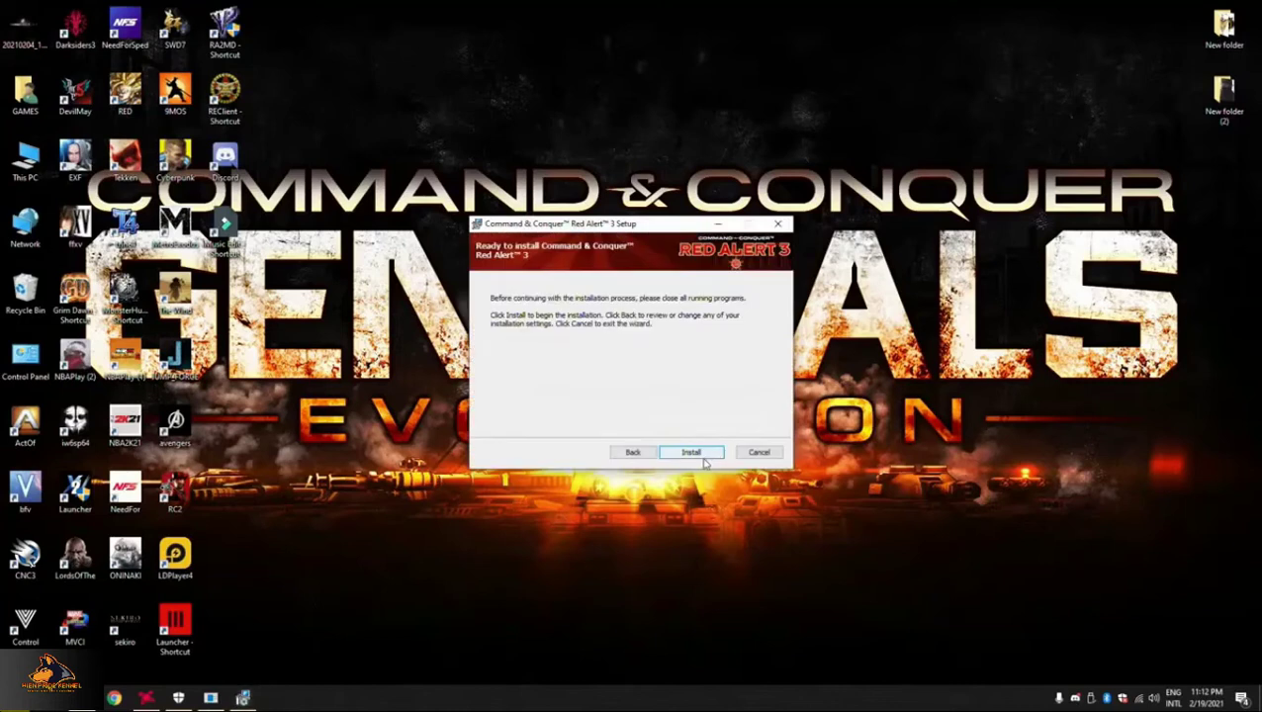
left_click(705, 457)
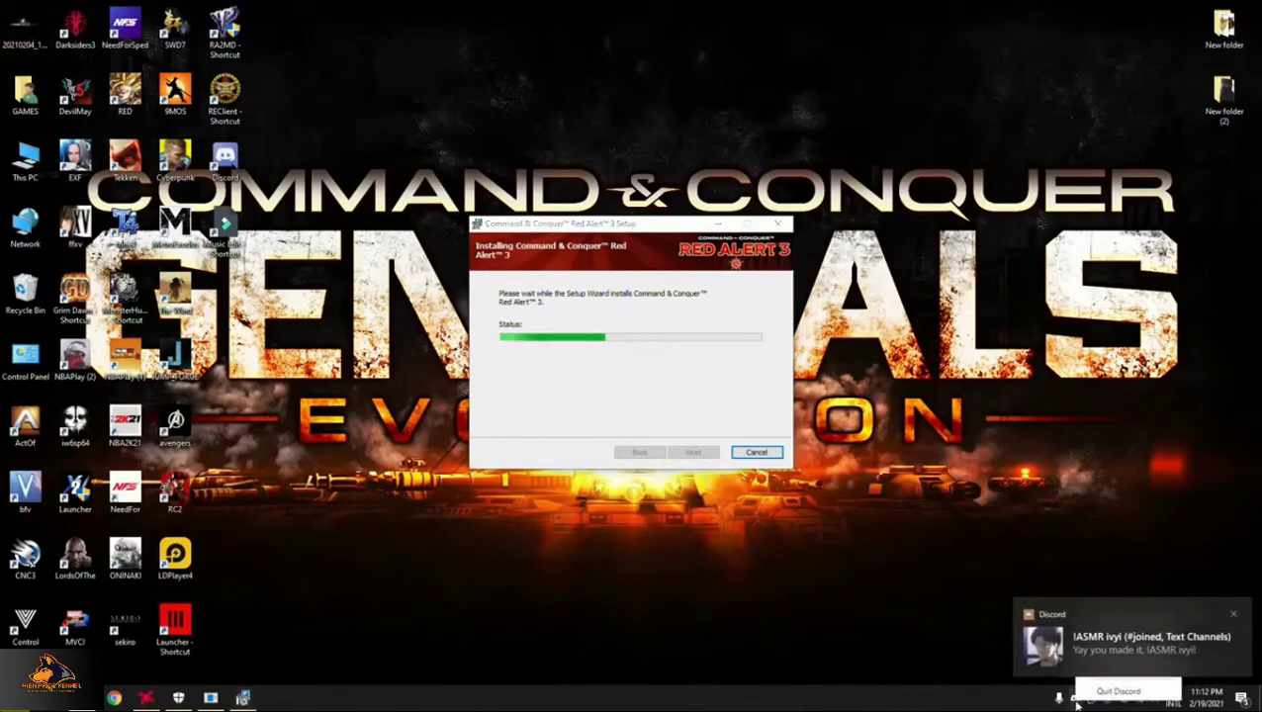
- Quit Discord, and close the key generator after moving the setup window off it
left_click(984, 614)
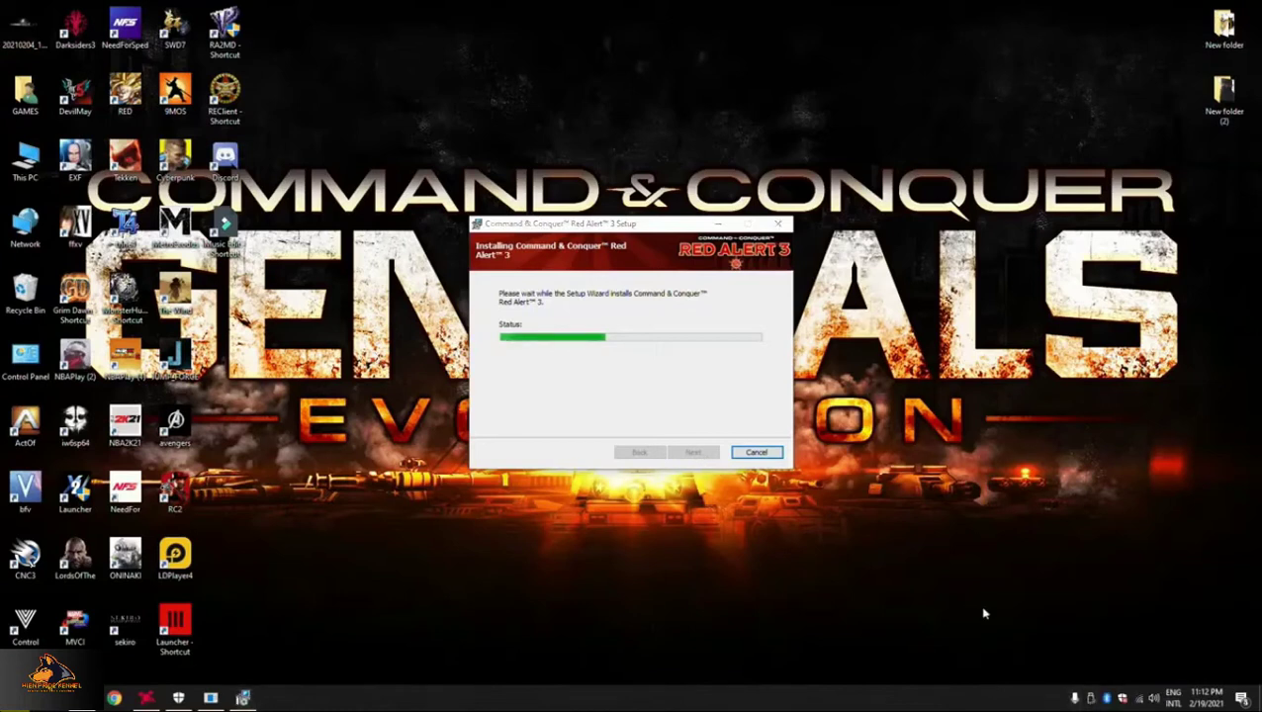
left_click_drag(638, 245, 659, 81)
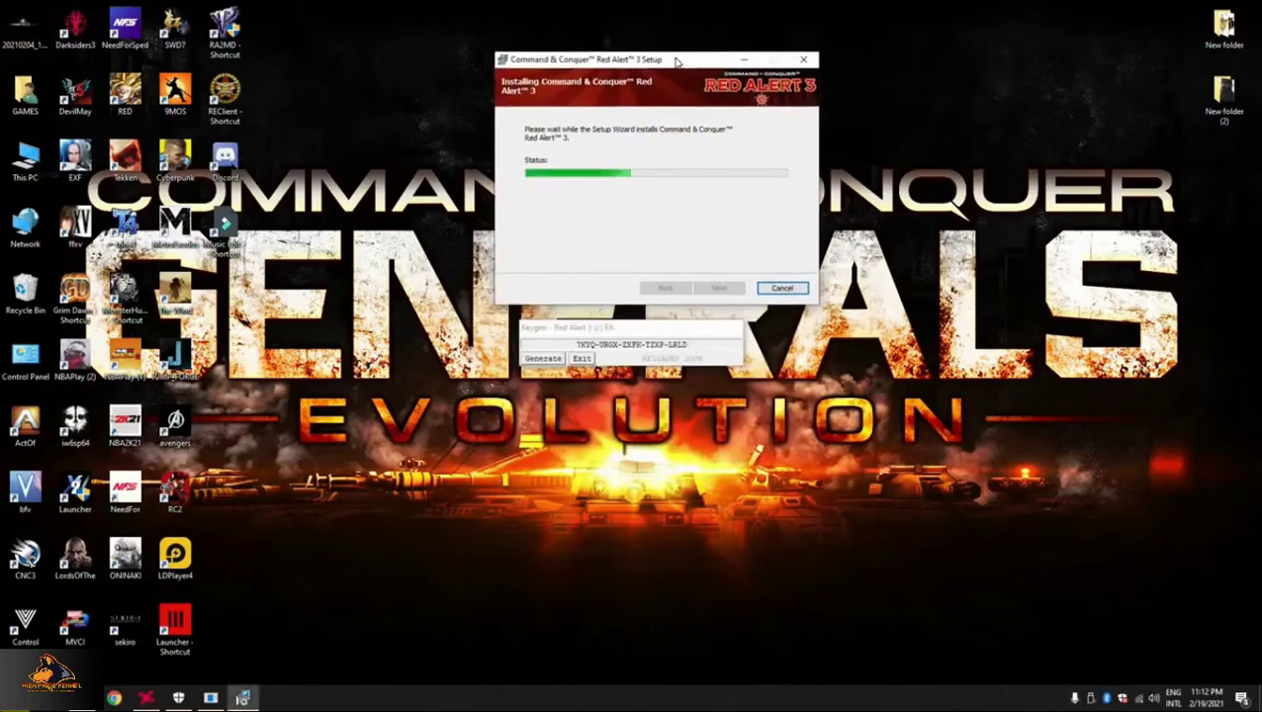
left_click(584, 358)
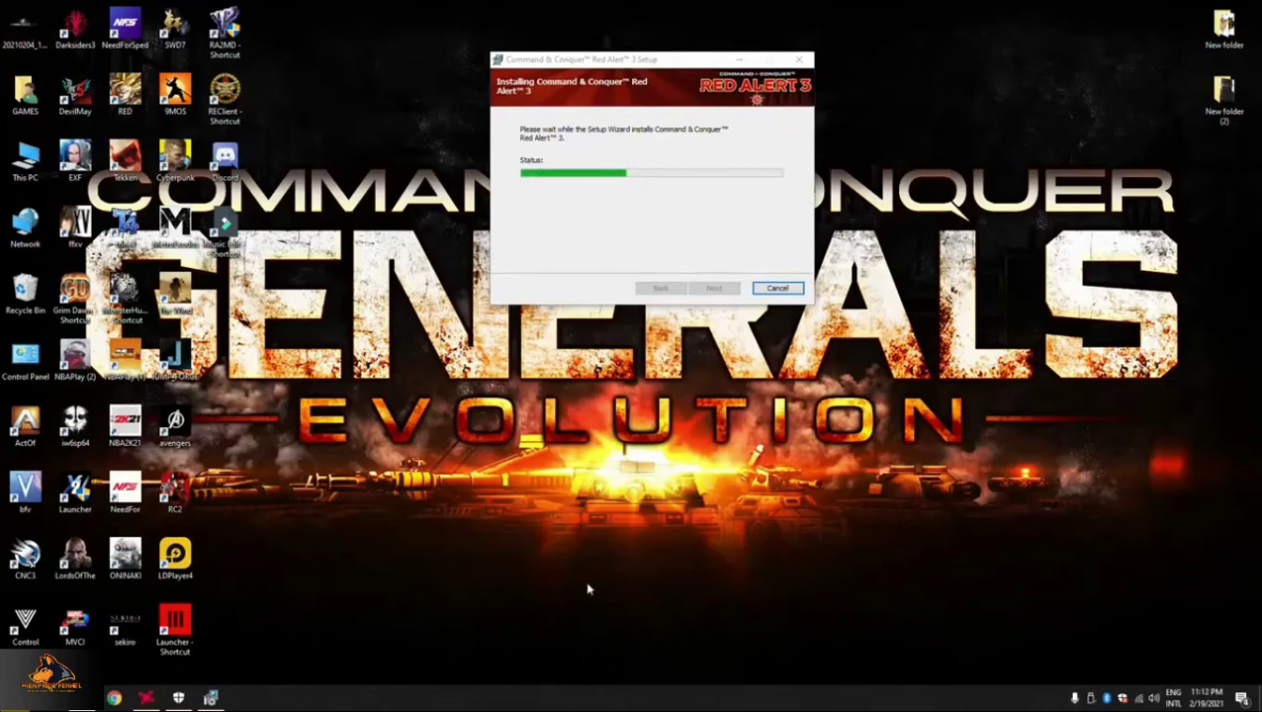
- Finish the Red Alert 3 setup with the EA Download Manager installation turned off
left_click_drag(649, 59, 645, 197)
left_click(672, 519)
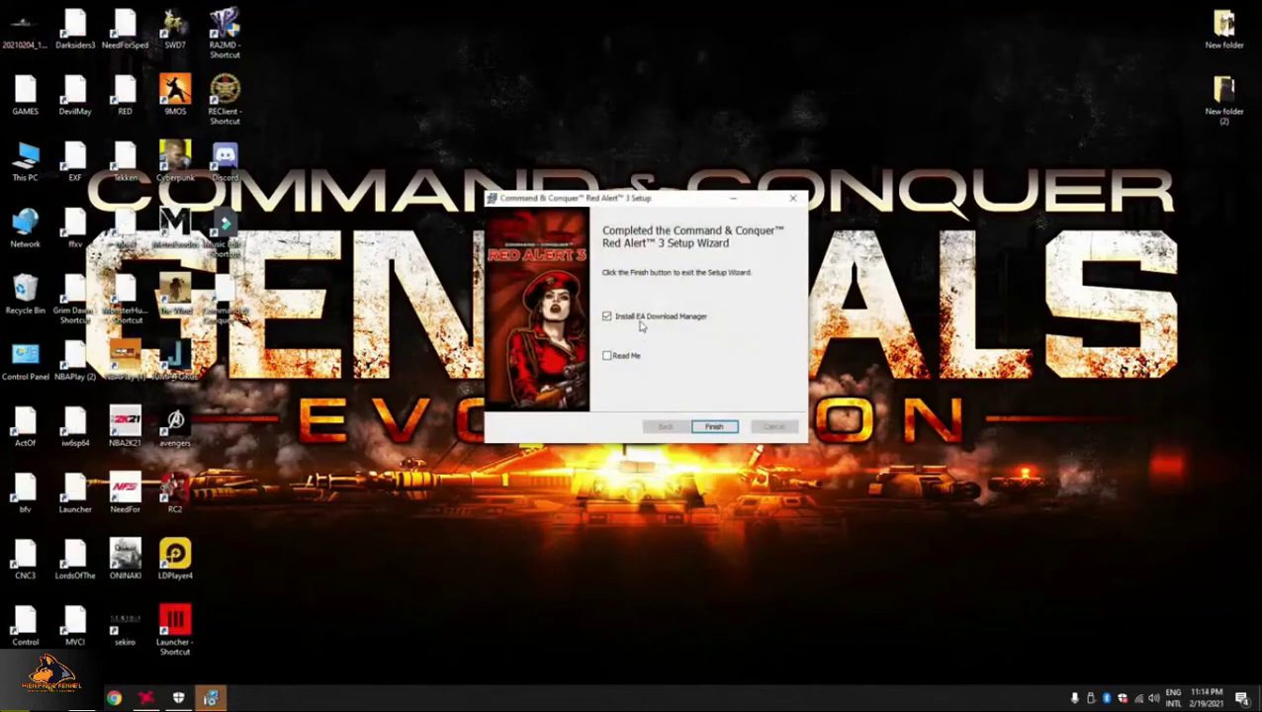
left_click(607, 317)
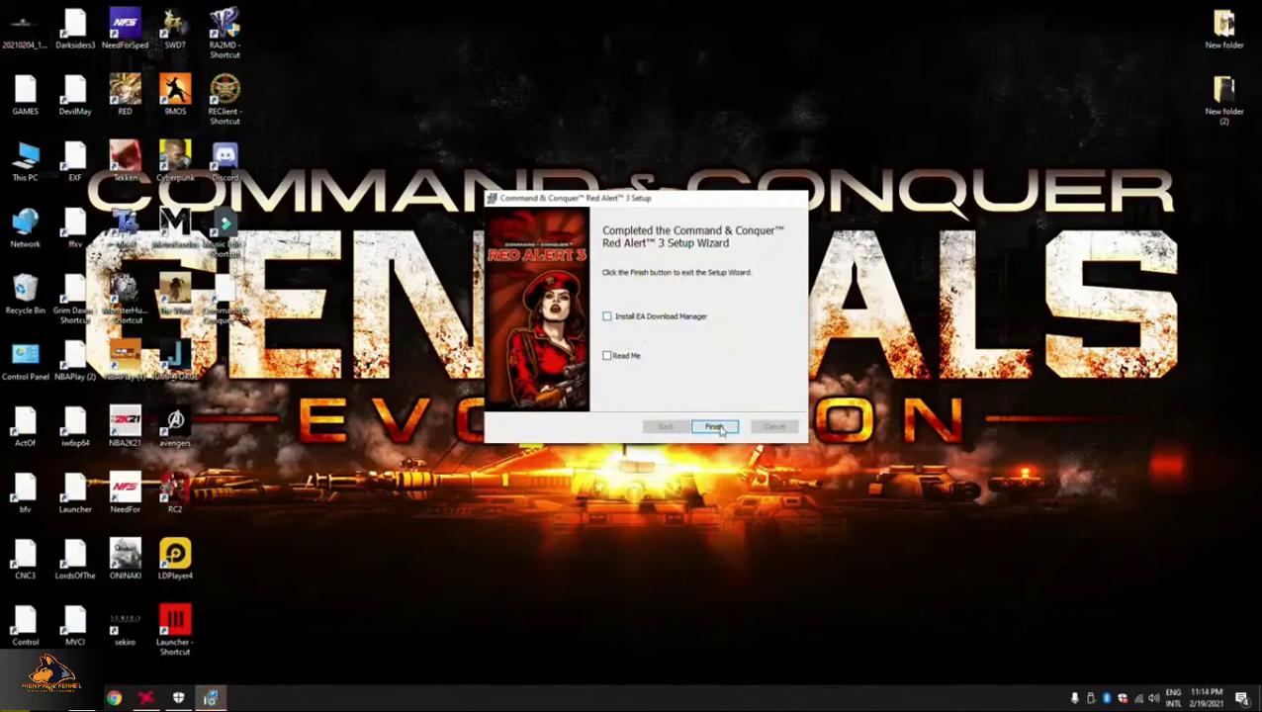
left_click(715, 426)
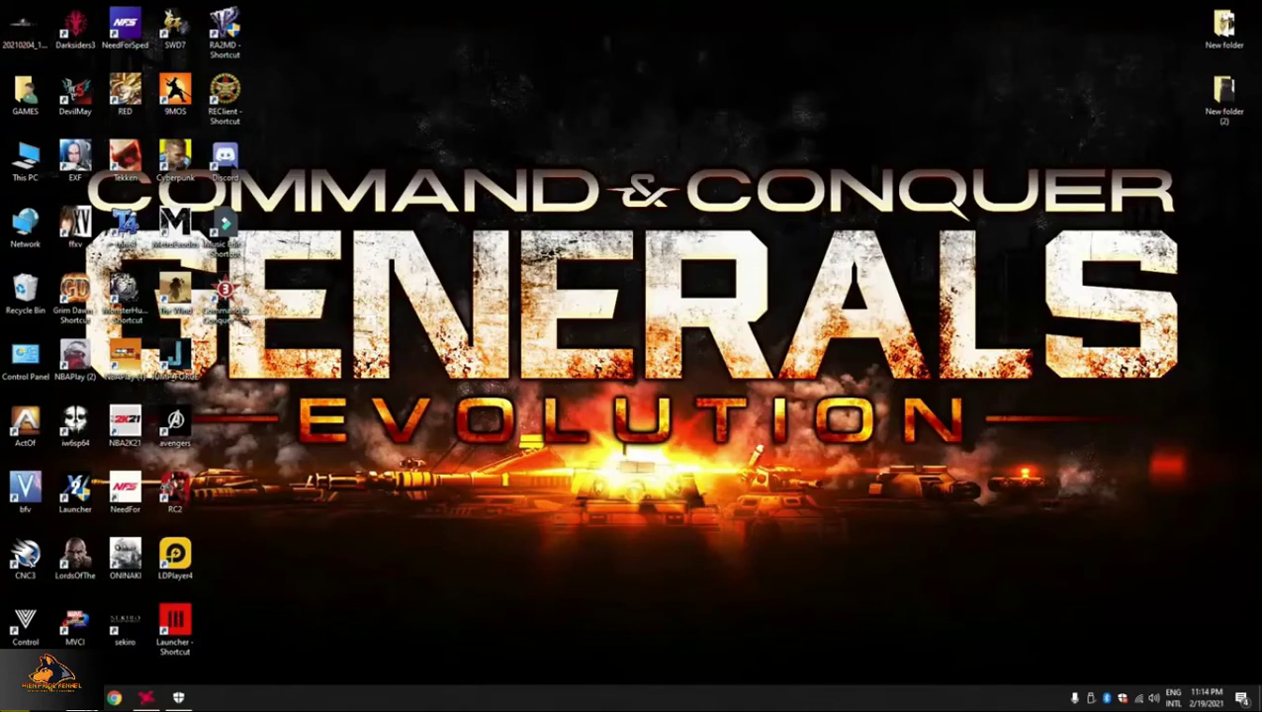
- Open the RED.ALERT.3.V1.12.ITA.BANSHEE.NODVD folder inside Command.And.Conquer.Red.Alert.3-RELOADED on drive H: and move the window clear of the desktop shortcuts
right_click(232, 308)
left_click(444, 363)
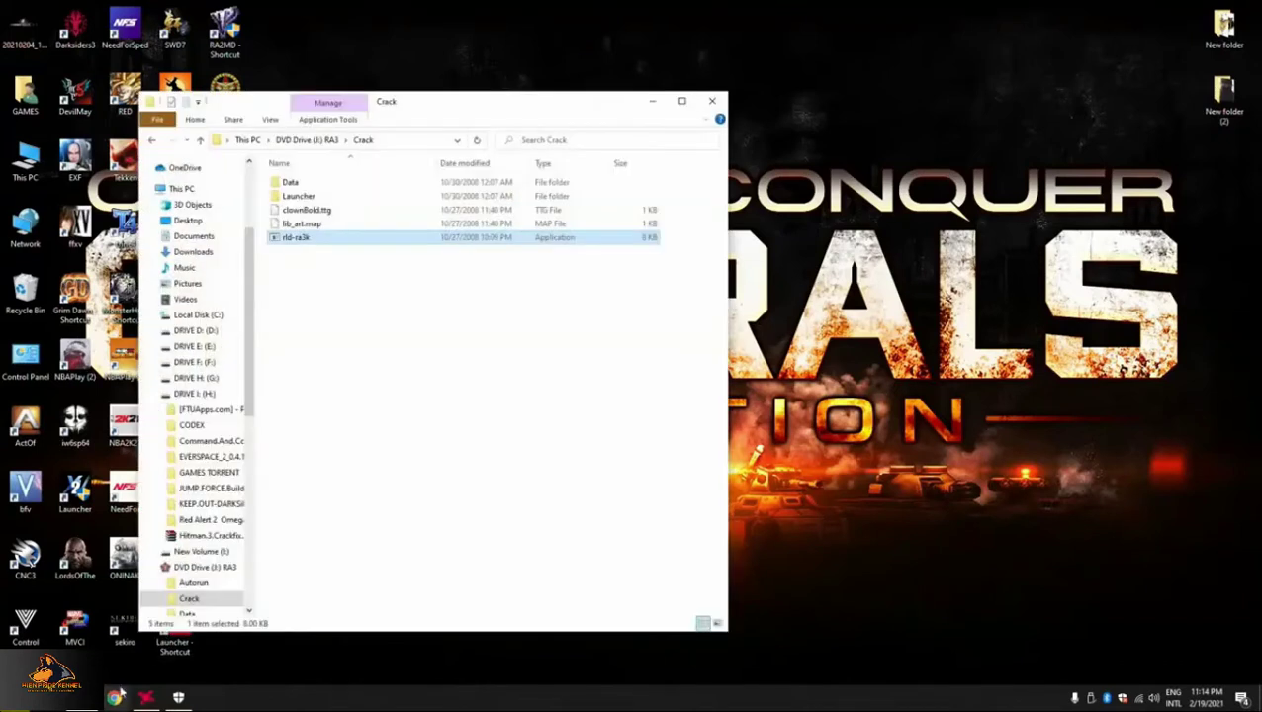
left_click(201, 140)
left_click(203, 141)
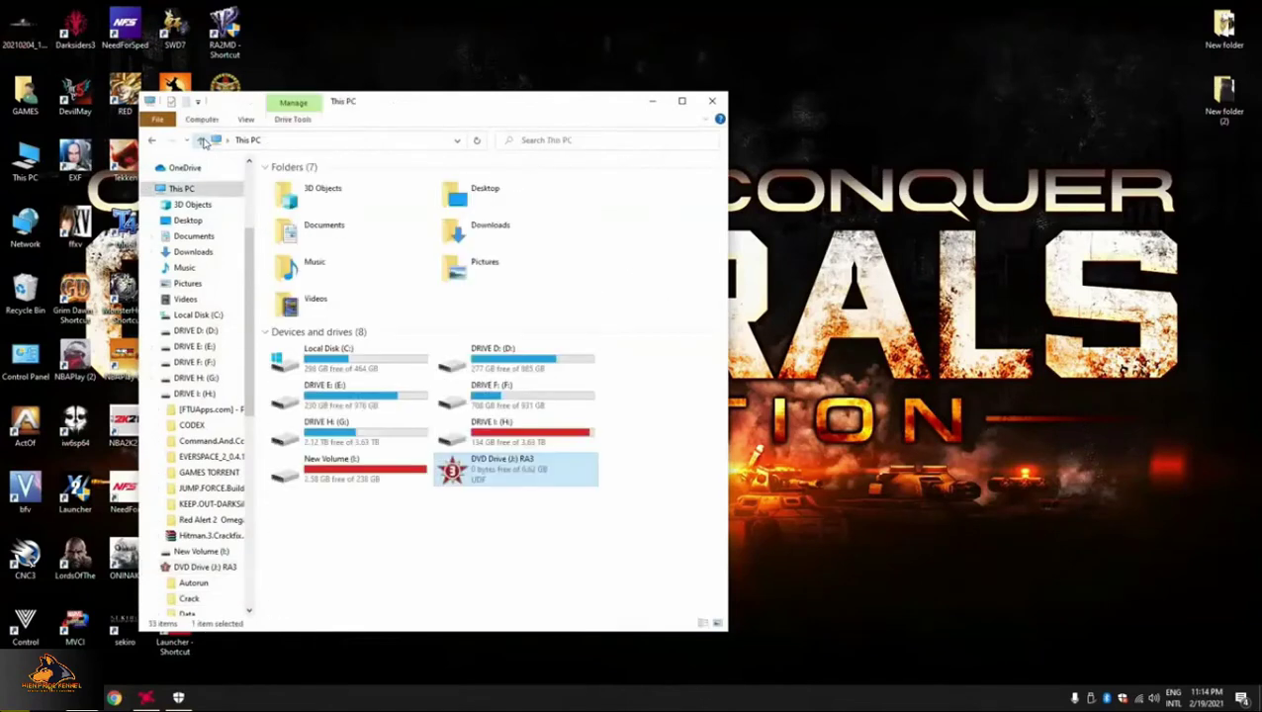
double_click(514, 436)
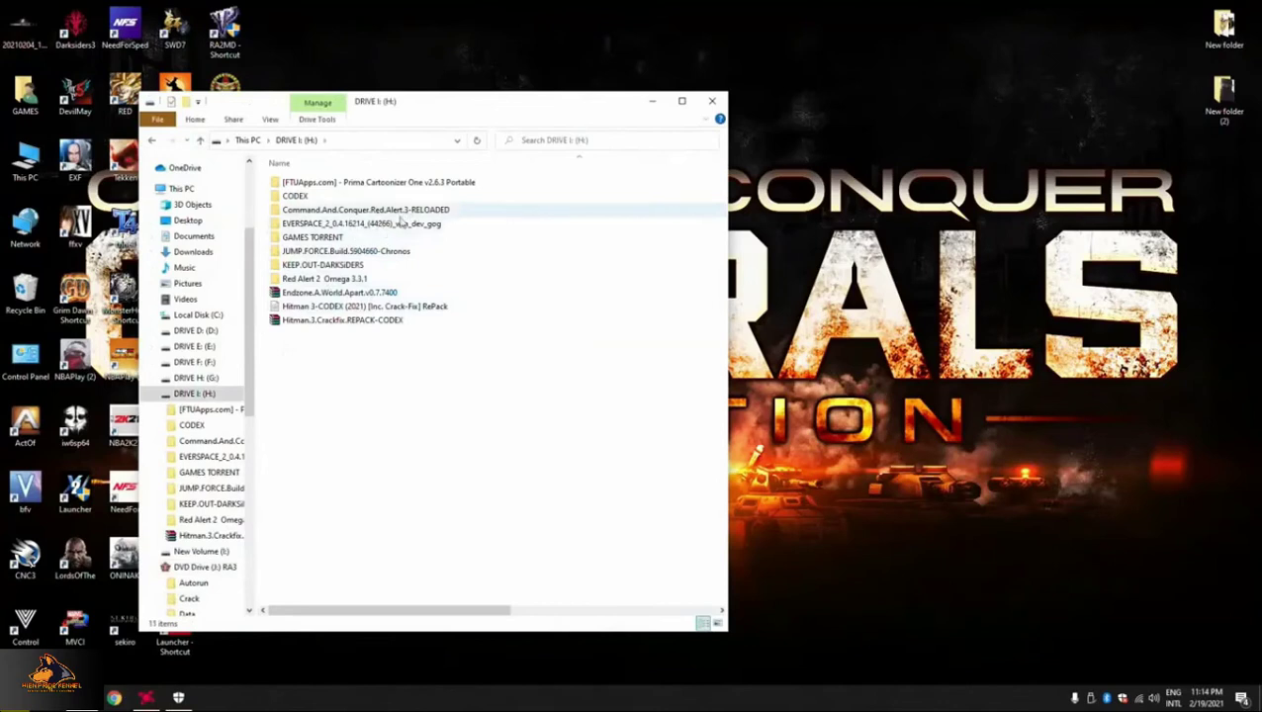
double_click(363, 210)
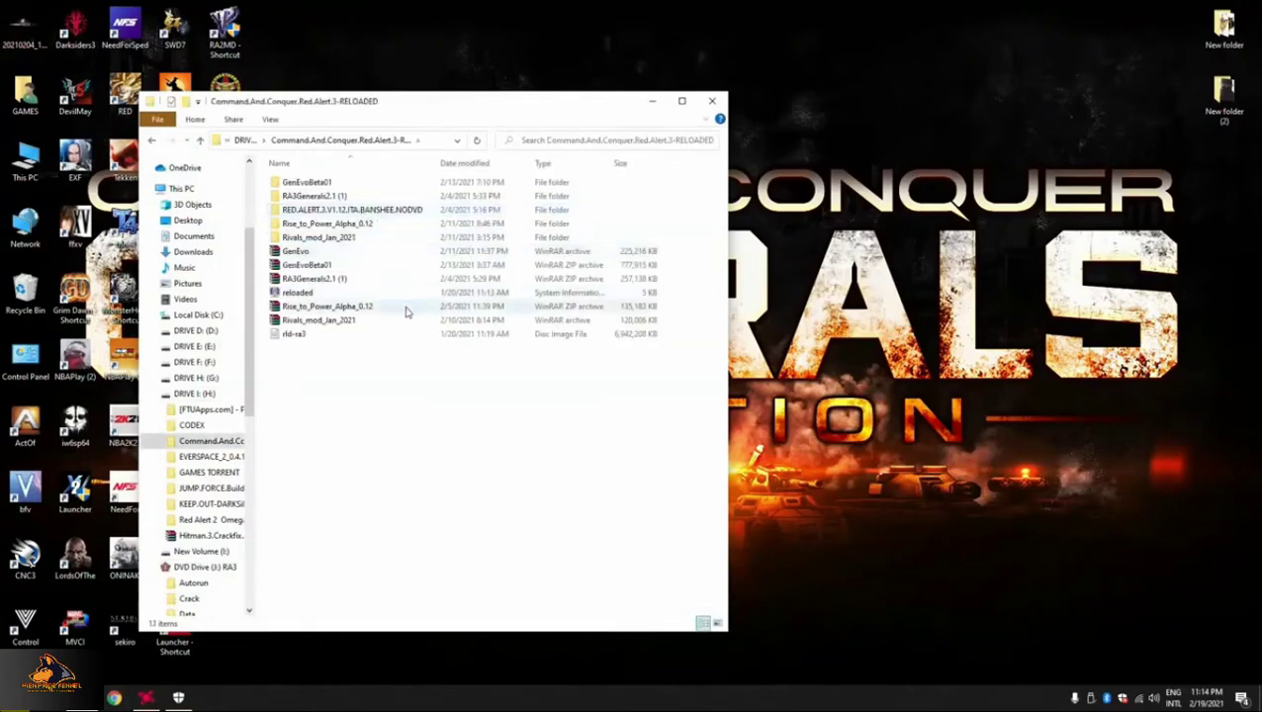
double_click(370, 213)
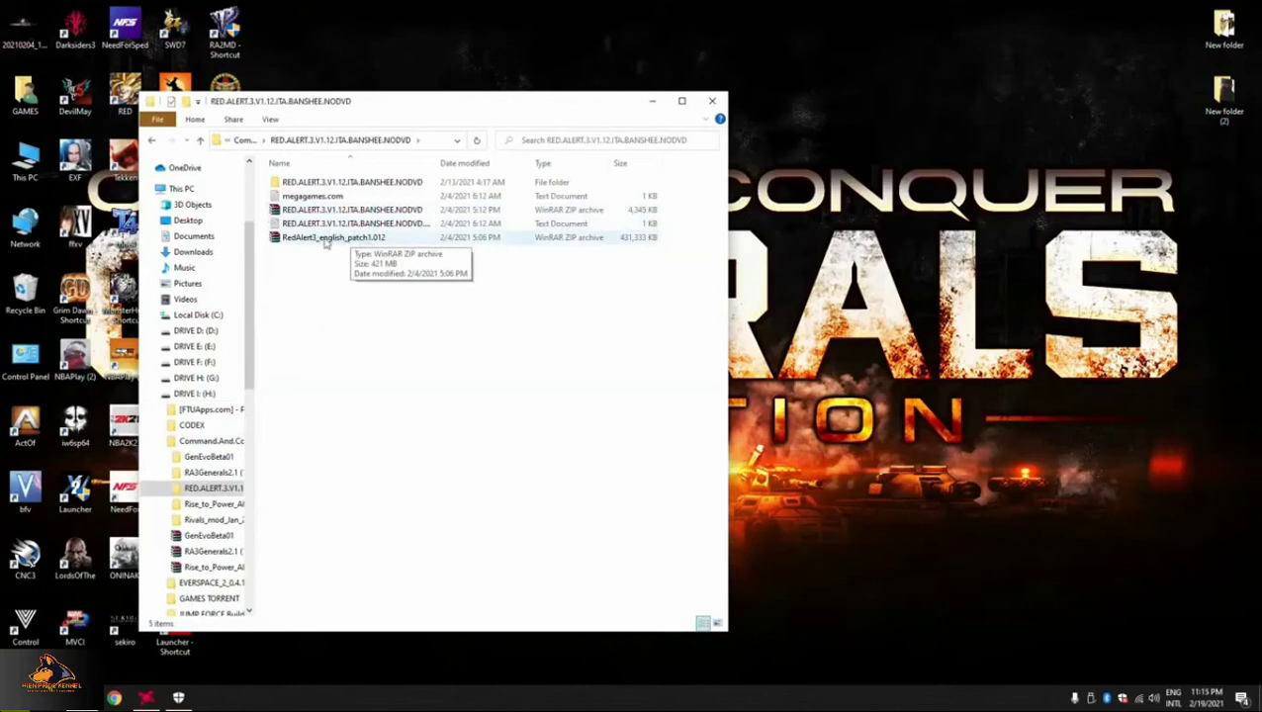
left_click_drag(417, 106, 679, 95)
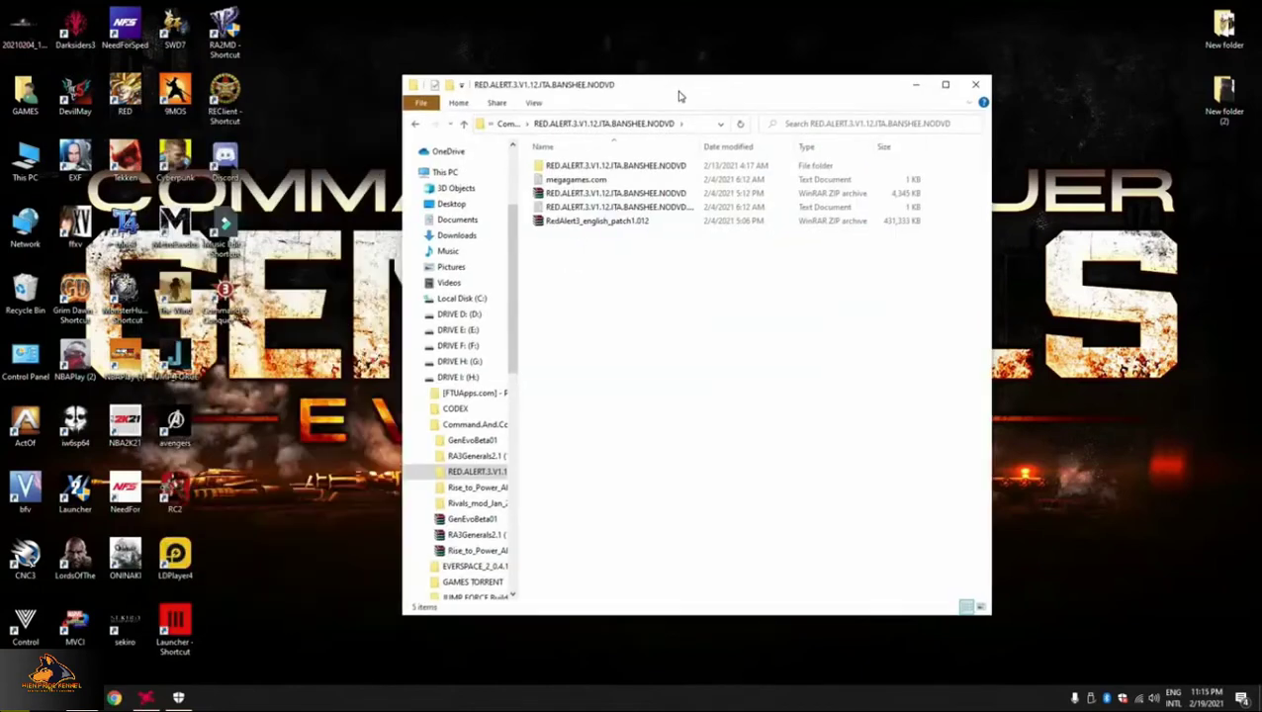
- Extract the RedAlert3_english_patch1.012 archive into its own folder, run the patch program inside it, and allow it to make changes
left_click(590, 225)
right_click(590, 225)
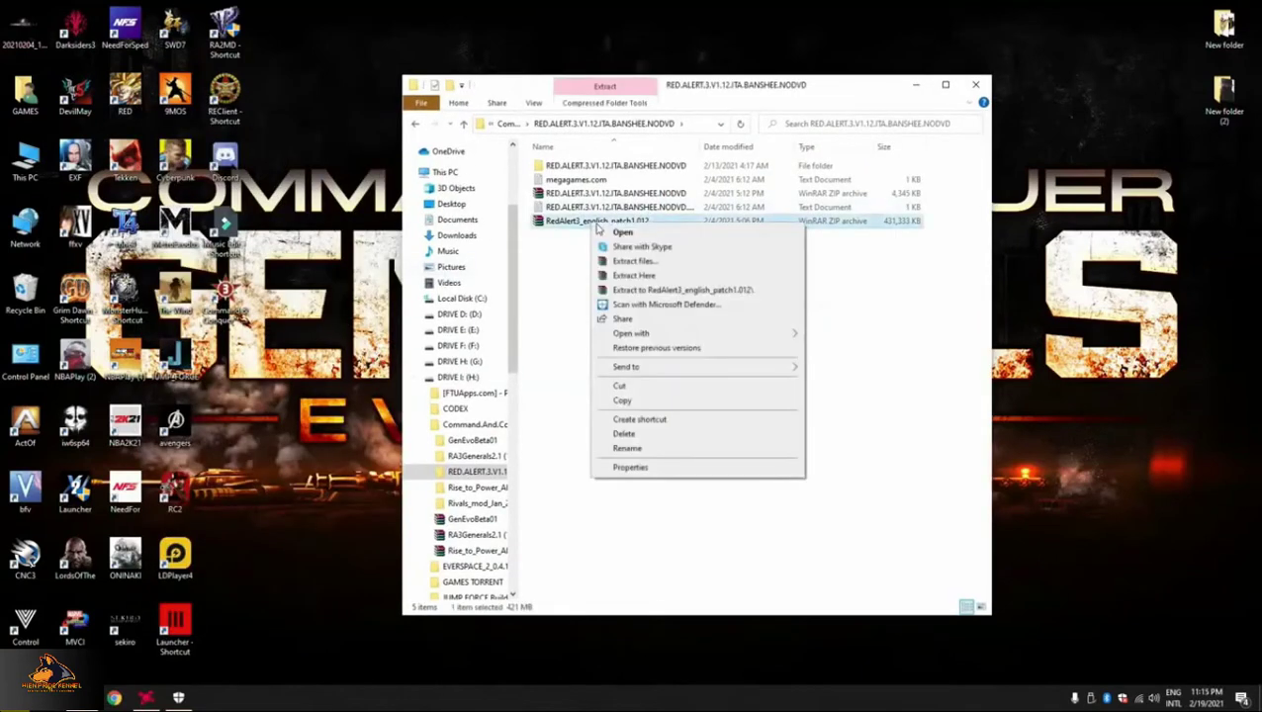
left_click(658, 293)
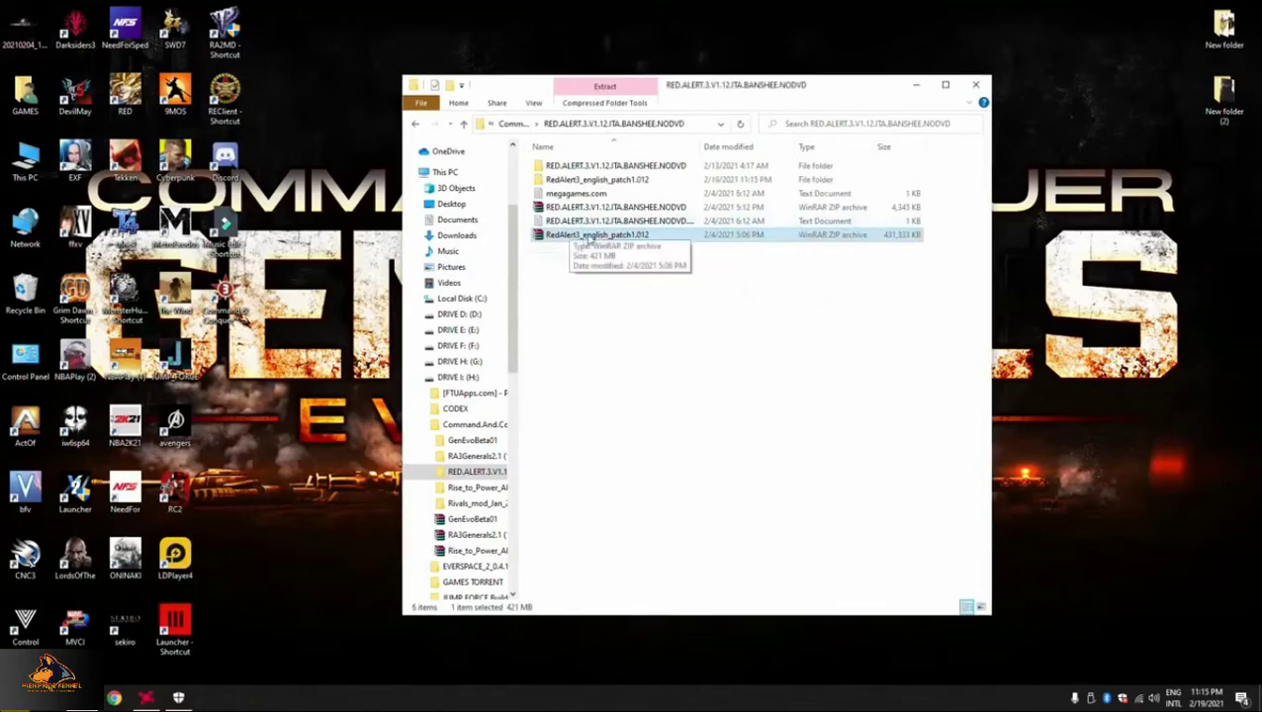
double_click(634, 183)
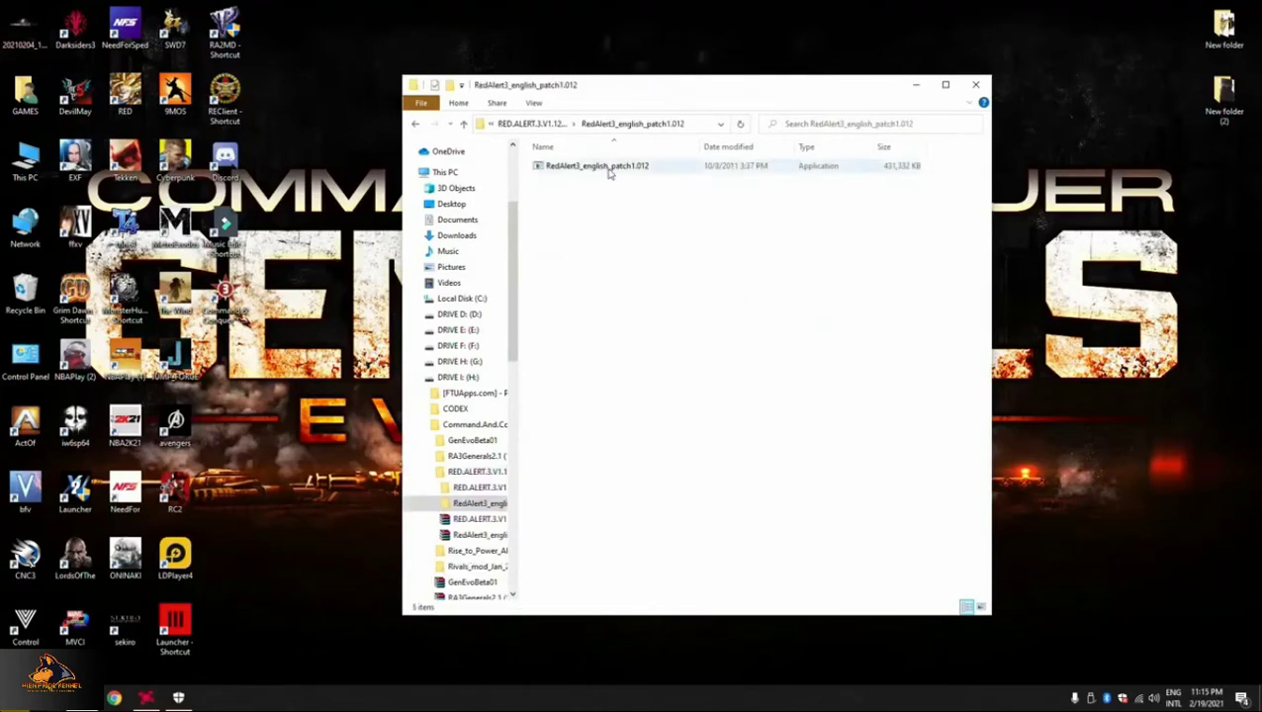
double_click(609, 168)
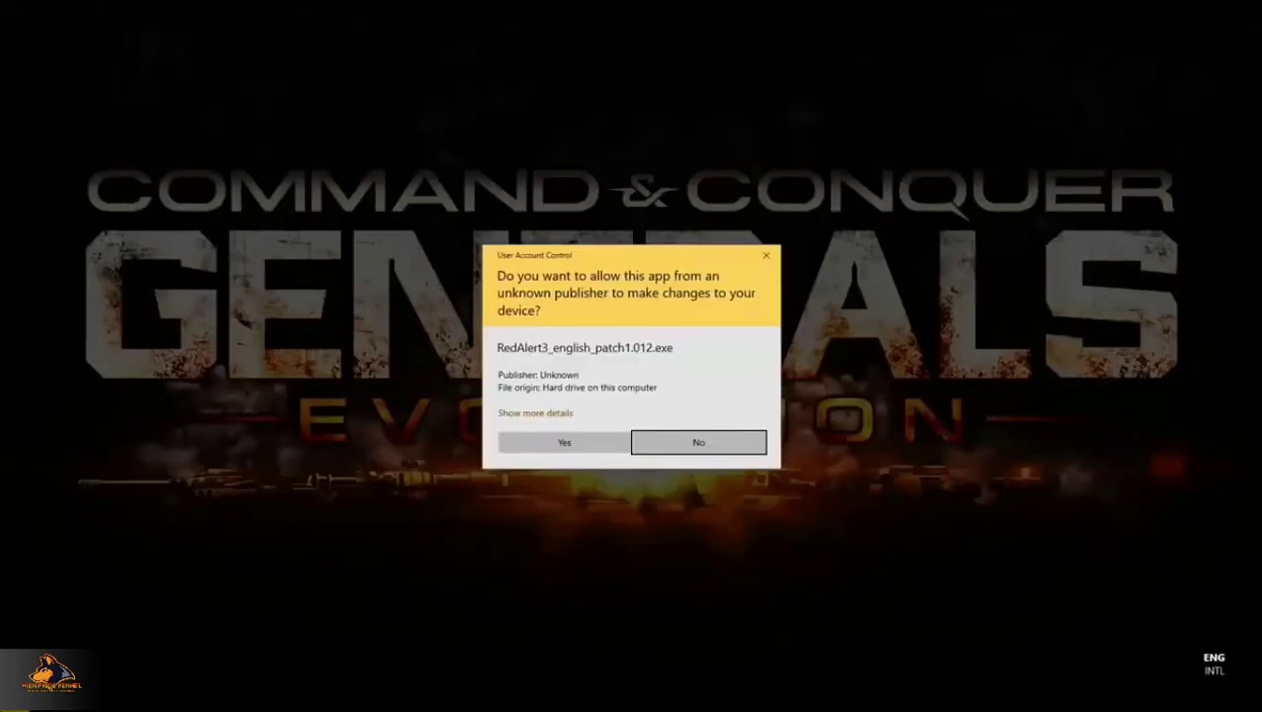
left_click(564, 442)
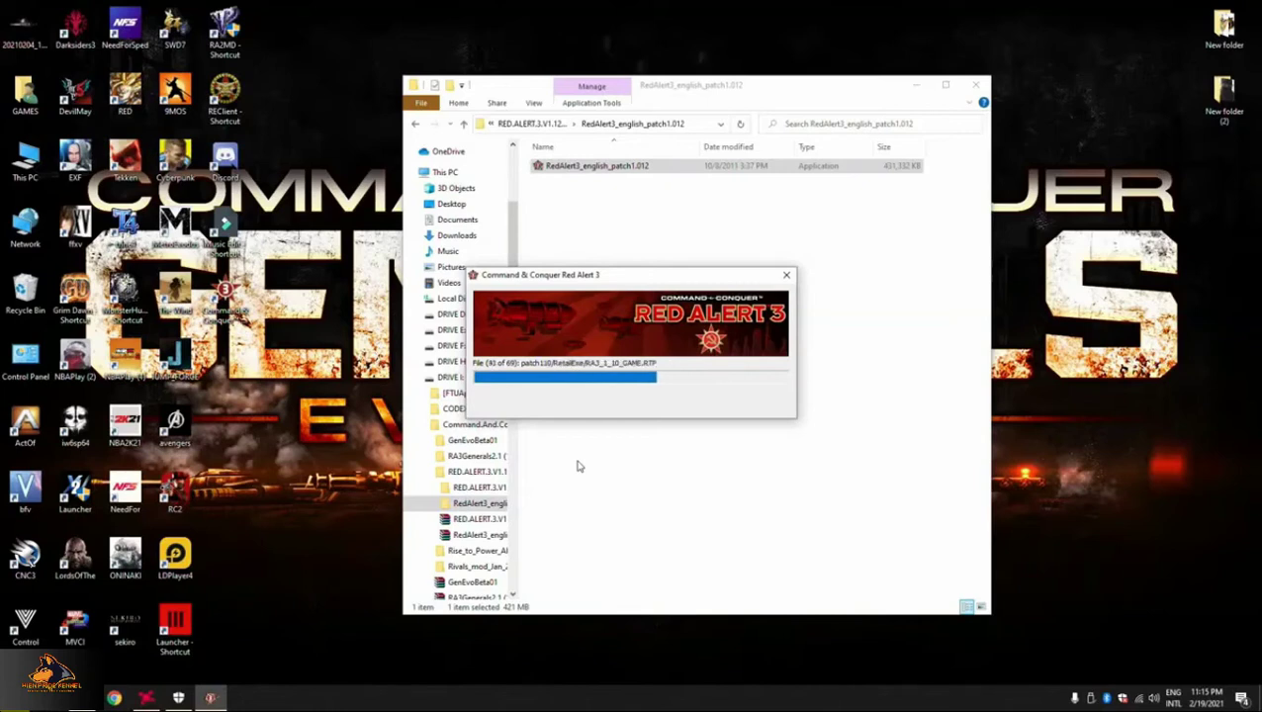
- Look through the nested RED.ALERT.3.V1.12.ITA.BANSHEE.NODVD folders and their Data subfolders while the patch installs
left_click(464, 124)
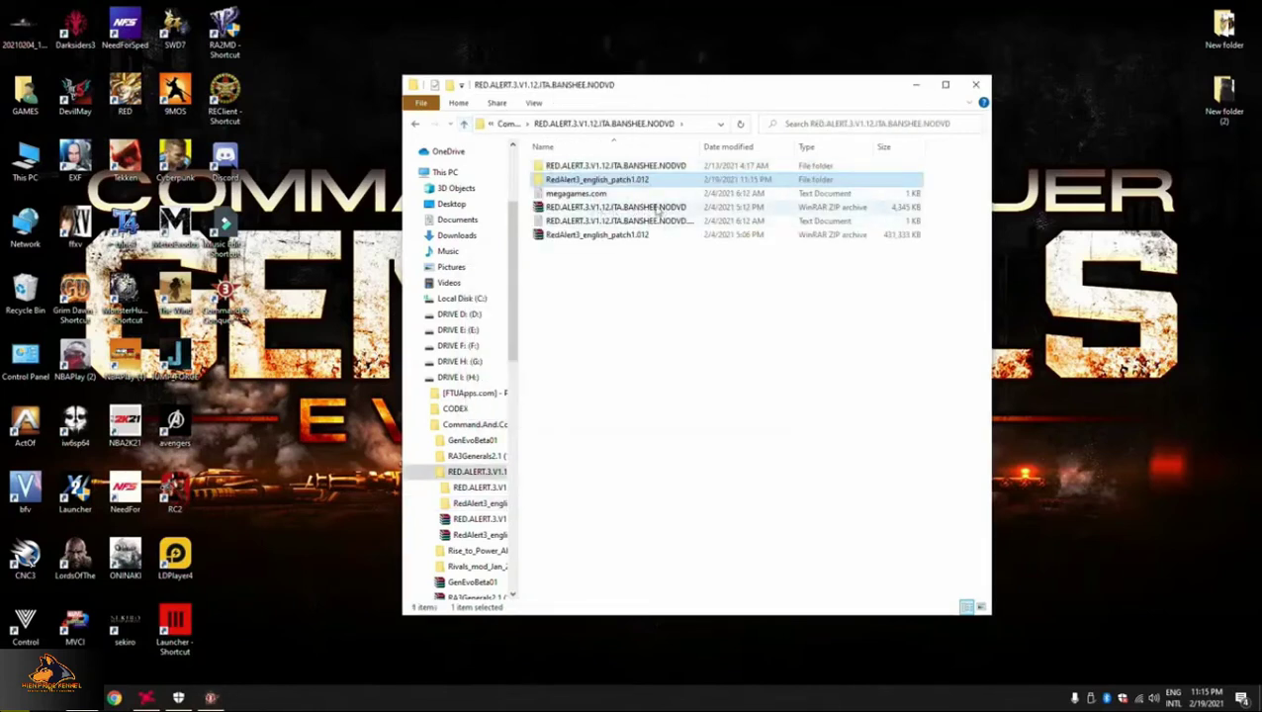
double_click(587, 169)
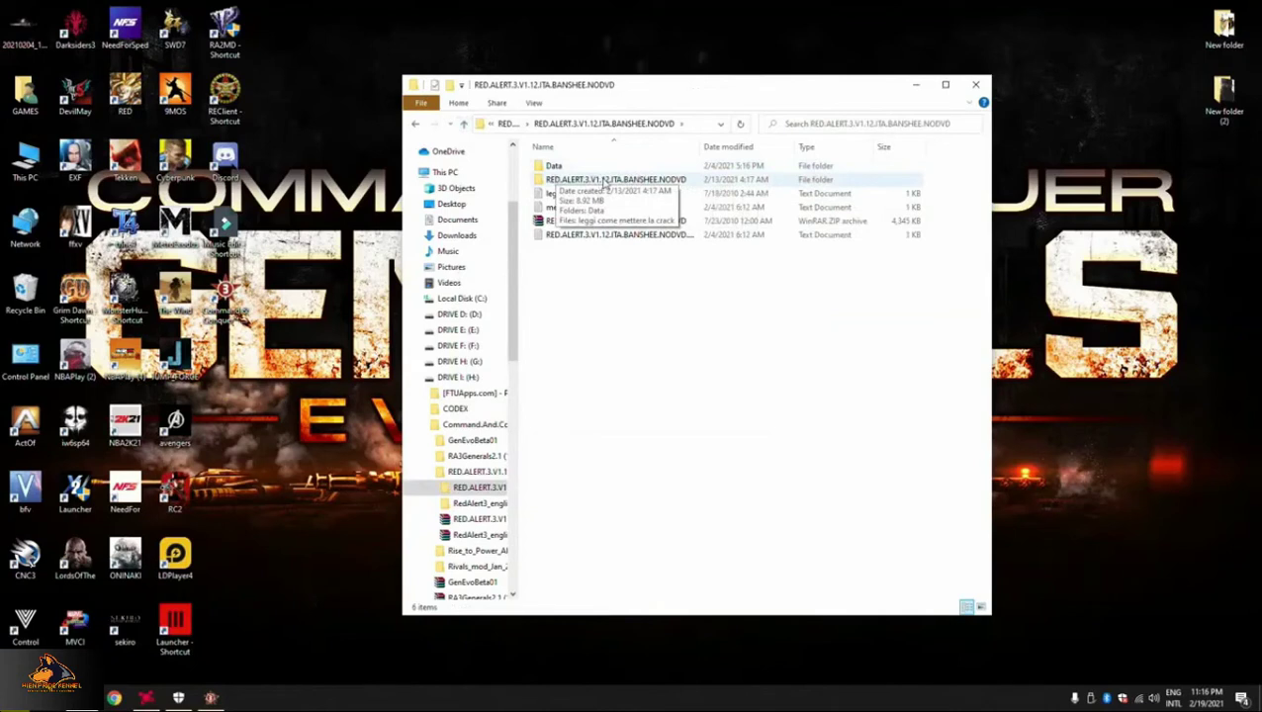
double_click(604, 181)
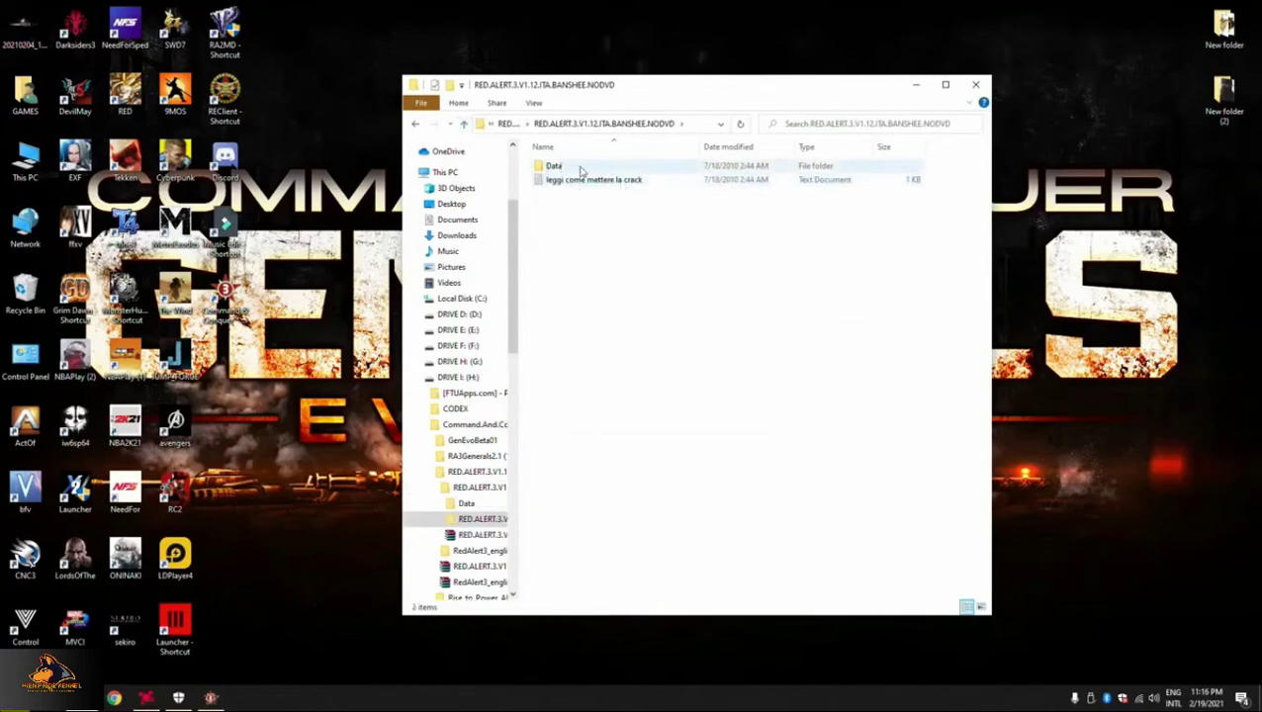
double_click(582, 168)
left_click(465, 125)
left_click(465, 126)
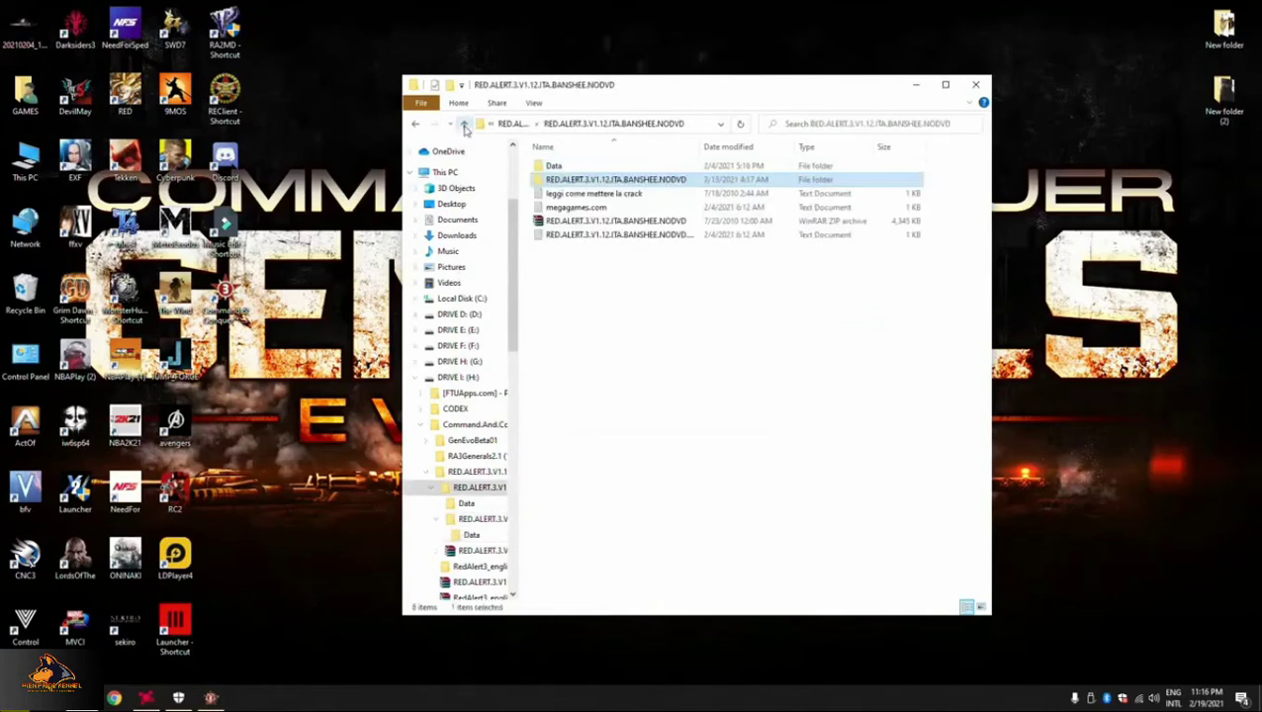
left_click(556, 167)
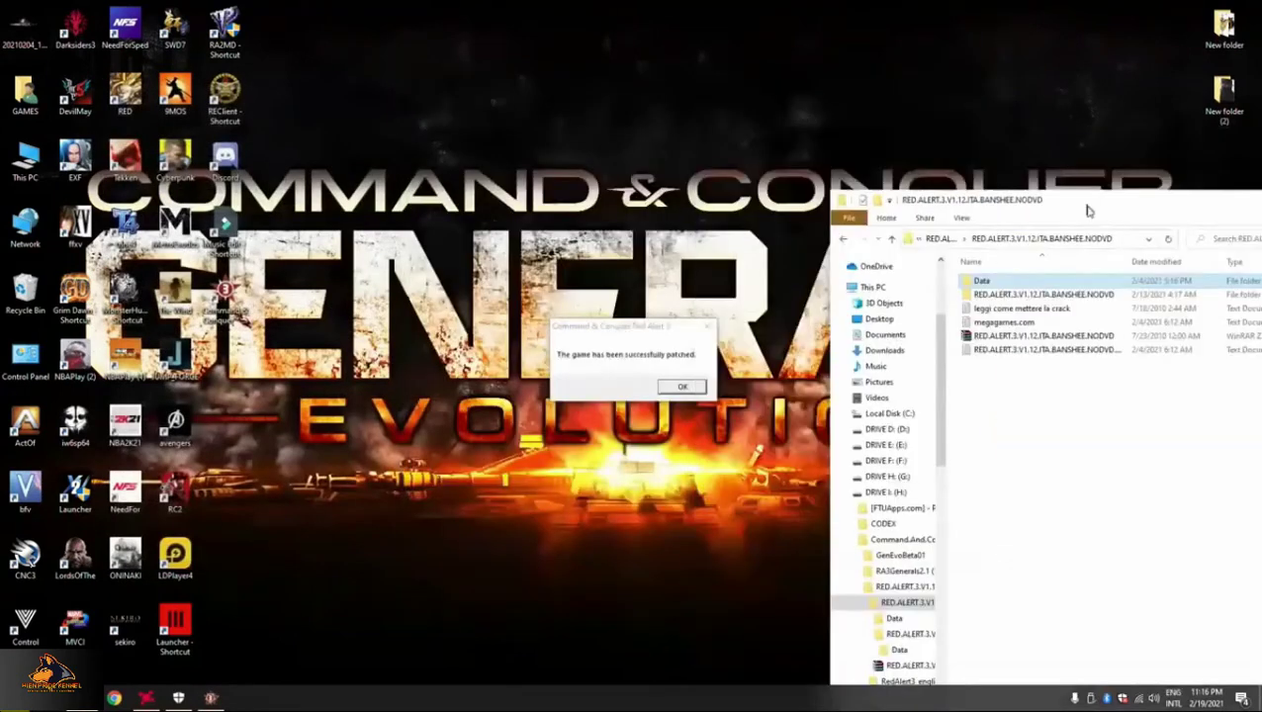
- Close the patch completion message and extract the inner RED.ALERT.3.V1.12.ITA.BANSHEE.NODVD archive into a folder of the same name
left_click_drag(1079, 248, 989, 205)
left_click(684, 388)
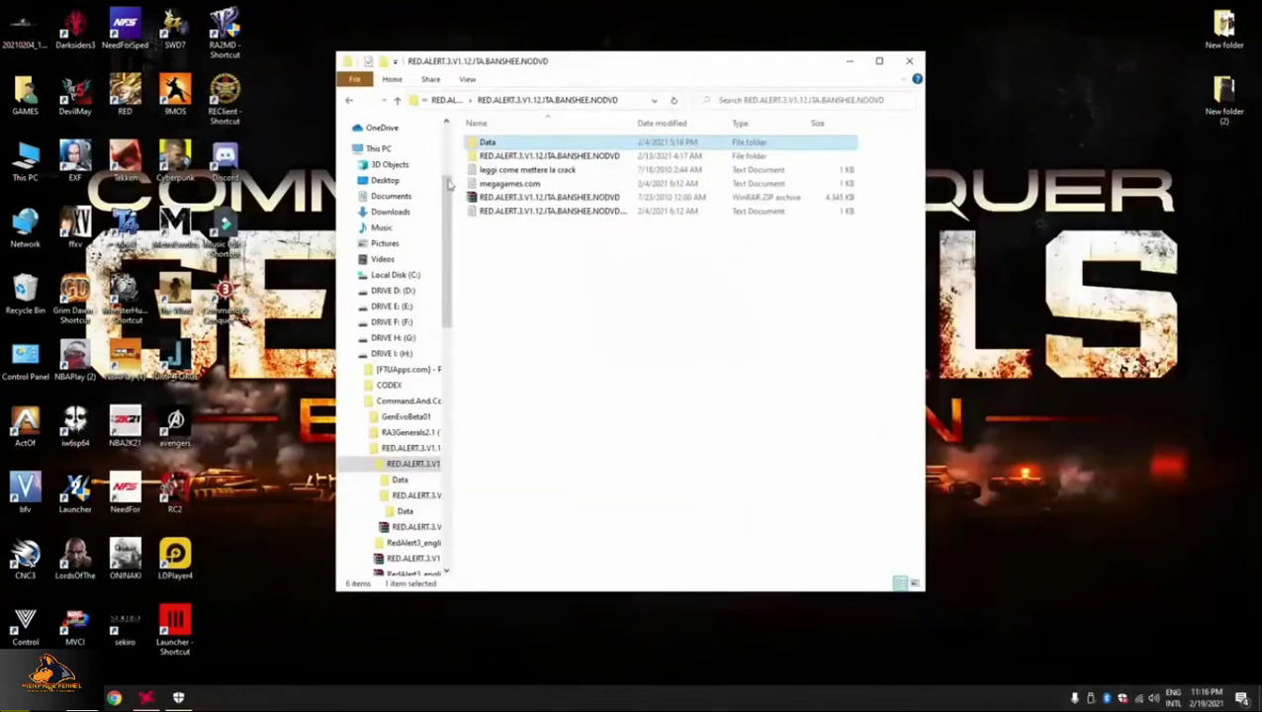
left_click(397, 100)
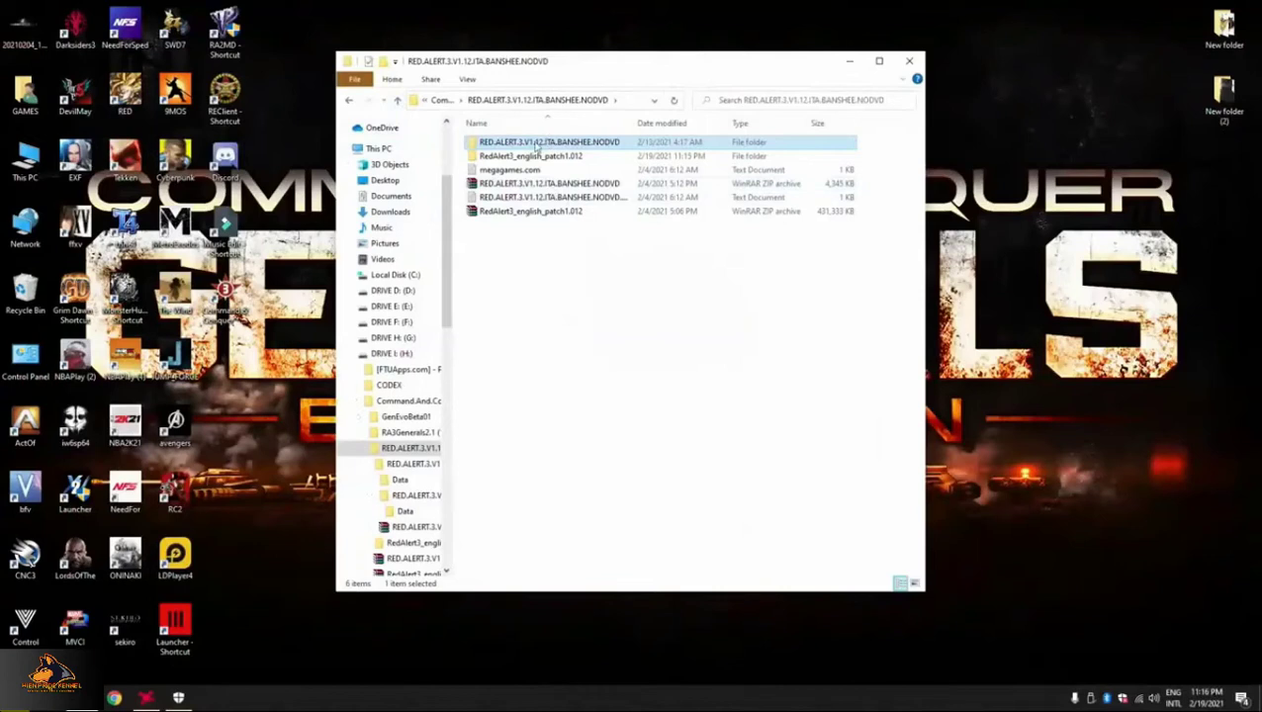
double_click(535, 145)
right_click(550, 200)
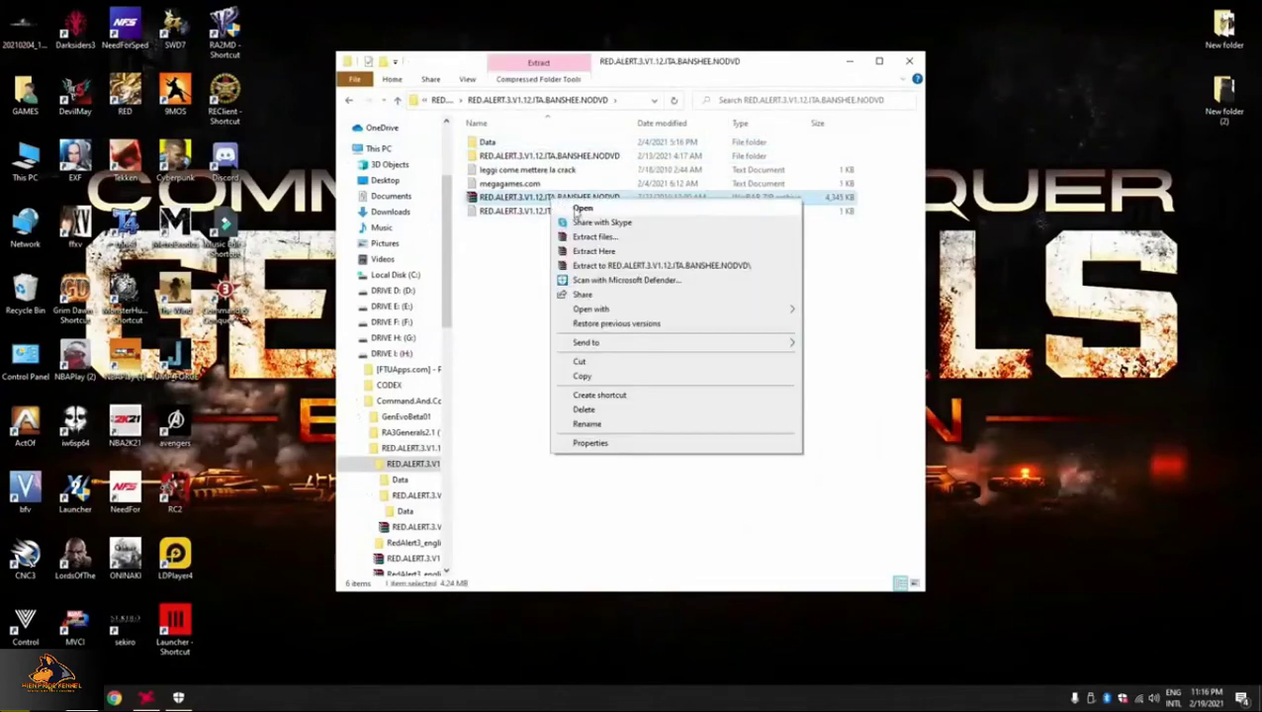
left_click(633, 265)
left_click(606, 404)
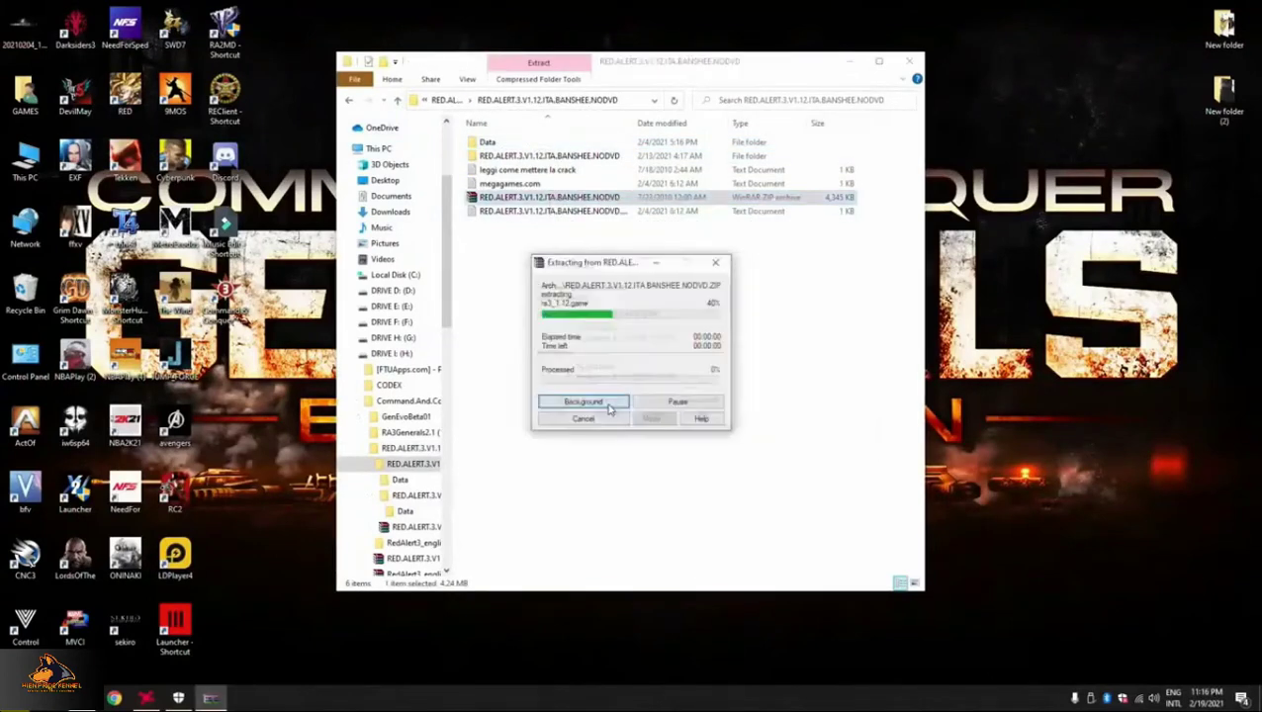
- Copy lib_art.map, Libraries.big and ra3_1.12.game from the Data folder of the extracted NODVD archive
double_click(511, 155)
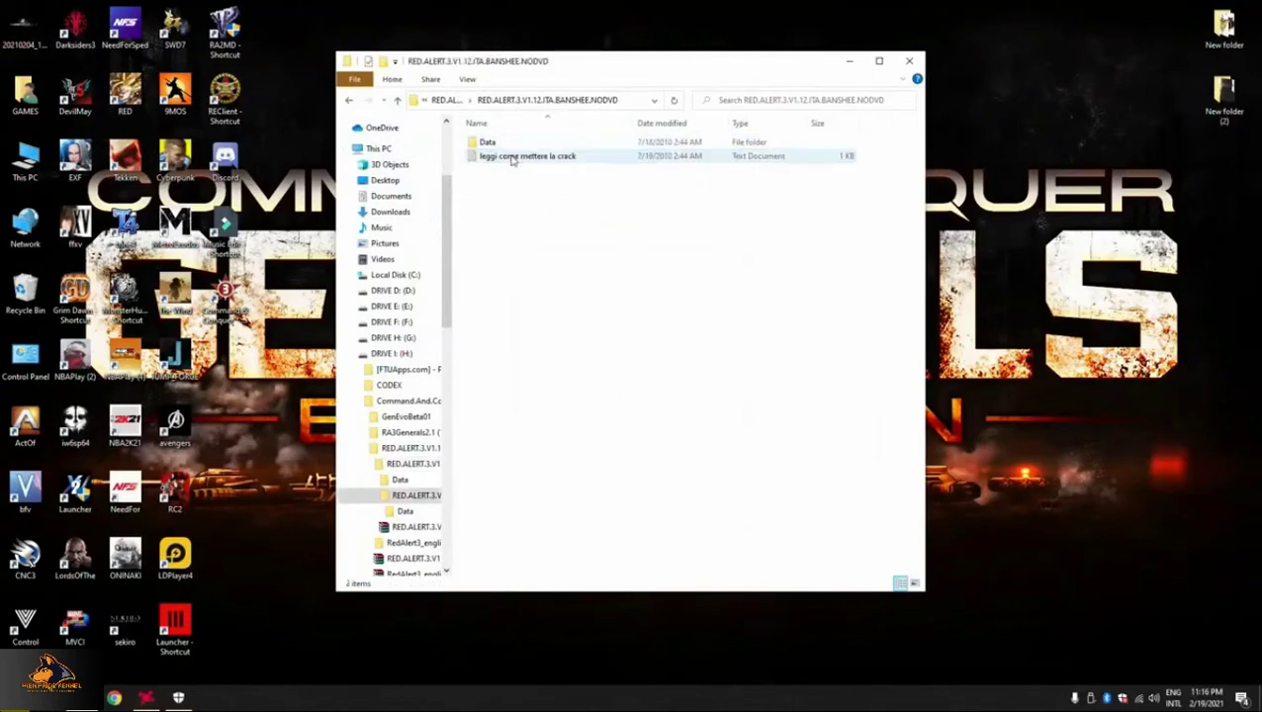
double_click(489, 143)
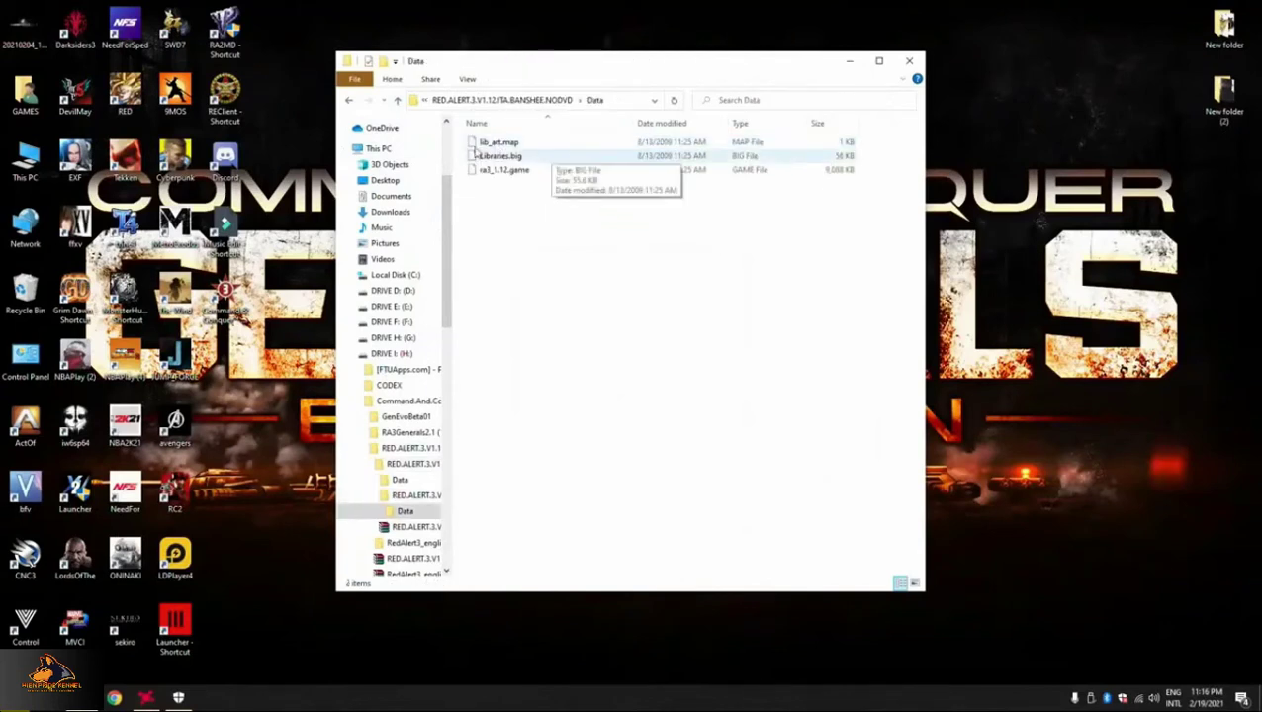
left_click_drag(601, 198, 524, 155)
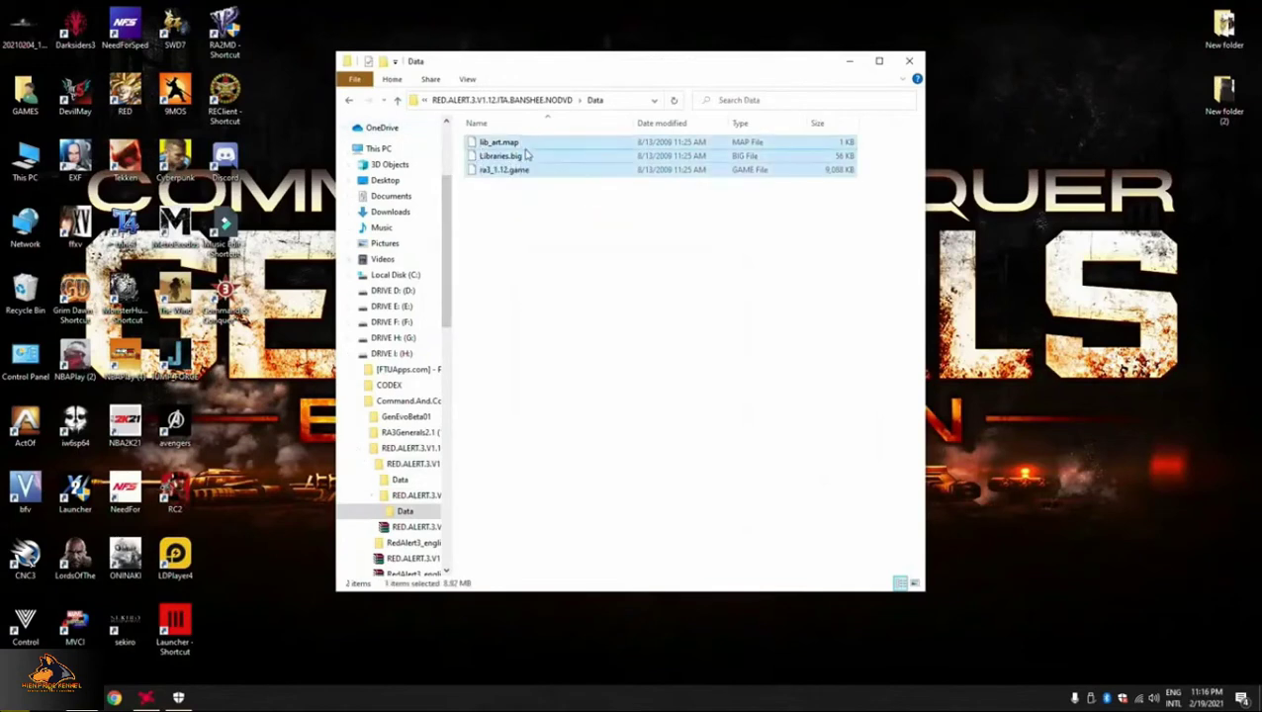
right_click(527, 152)
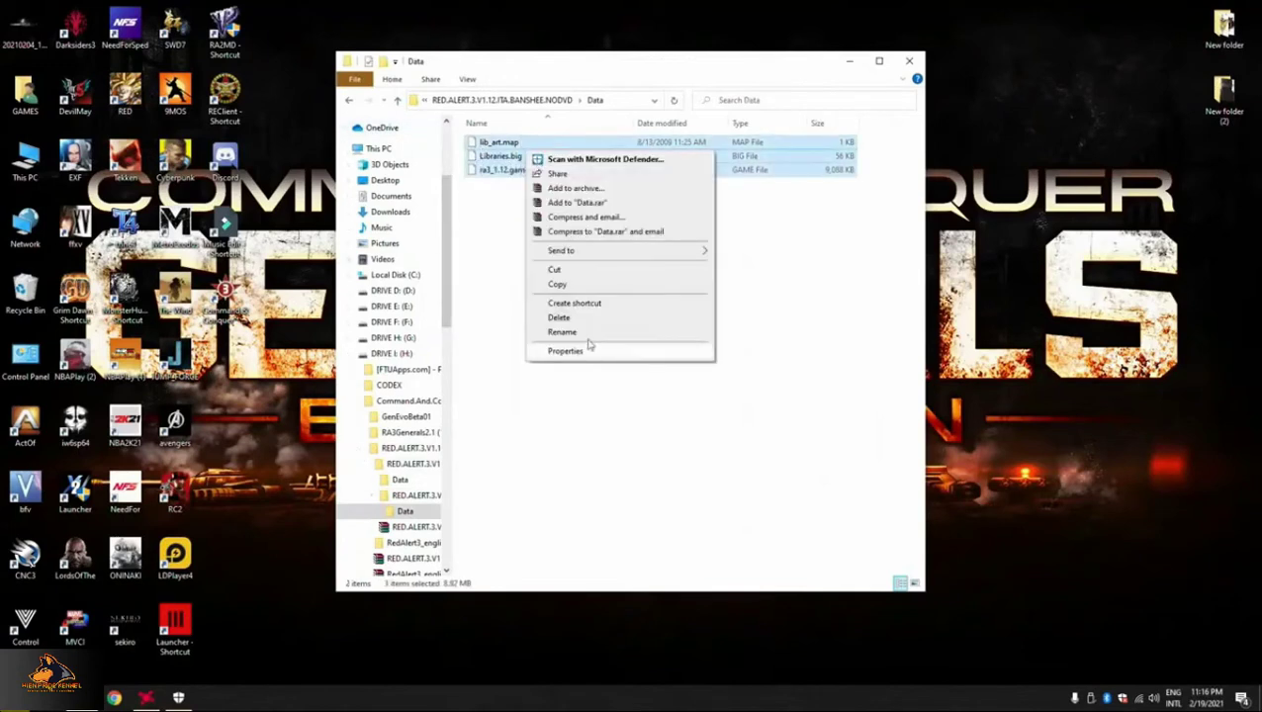
left_click(575, 284)
- Open the game's file location through the Red Alert 3 desktop shortcut's properties, go into its Data folder, and maximize the window
right_click(230, 295)
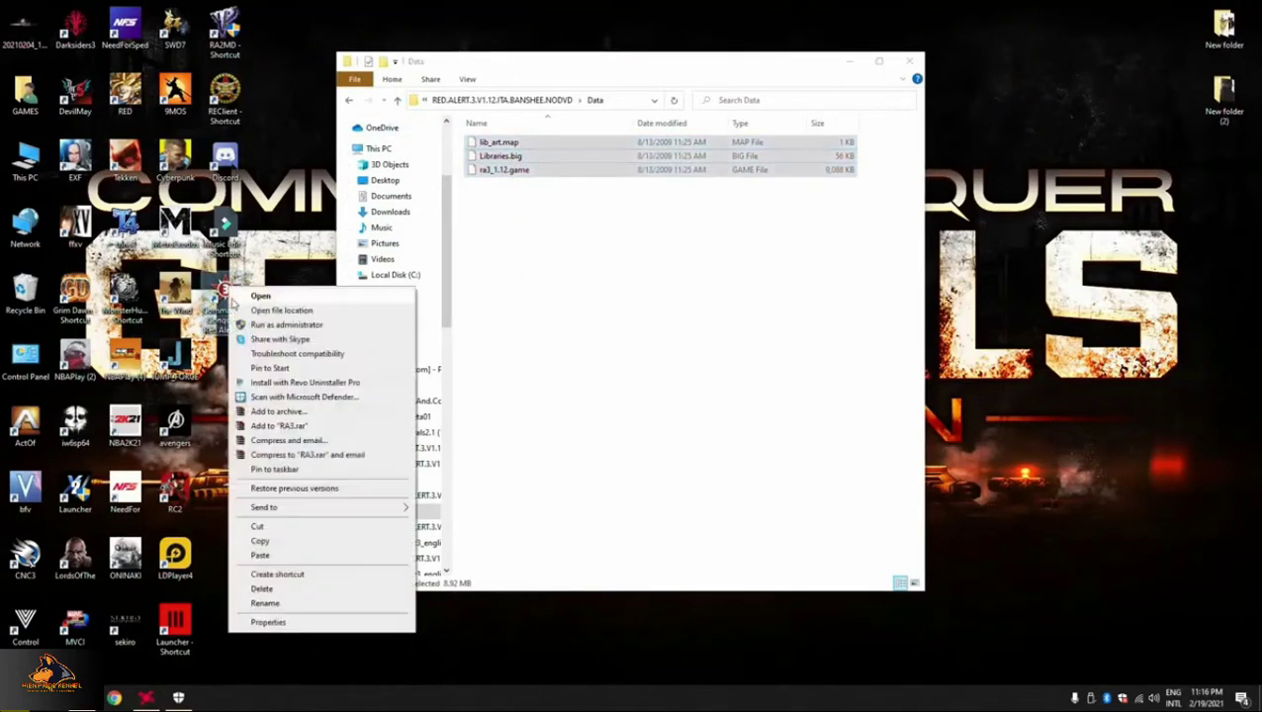
left_click(261, 621)
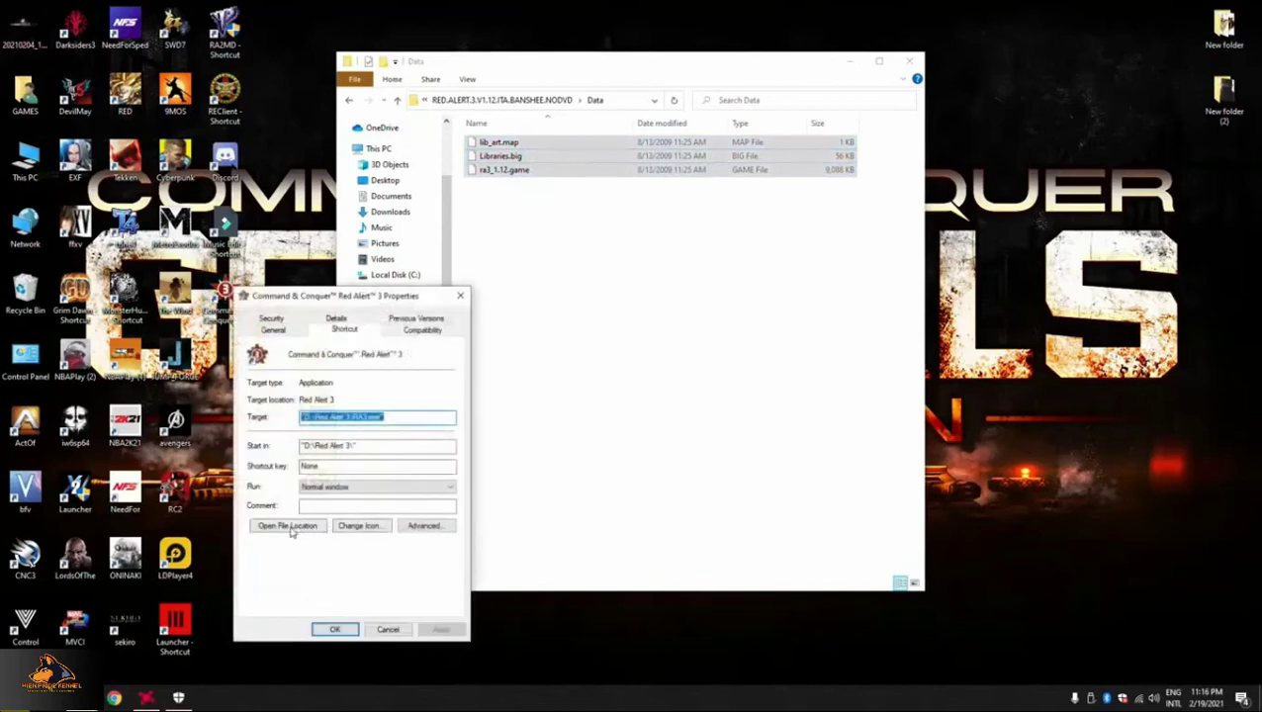
left_click(287, 527)
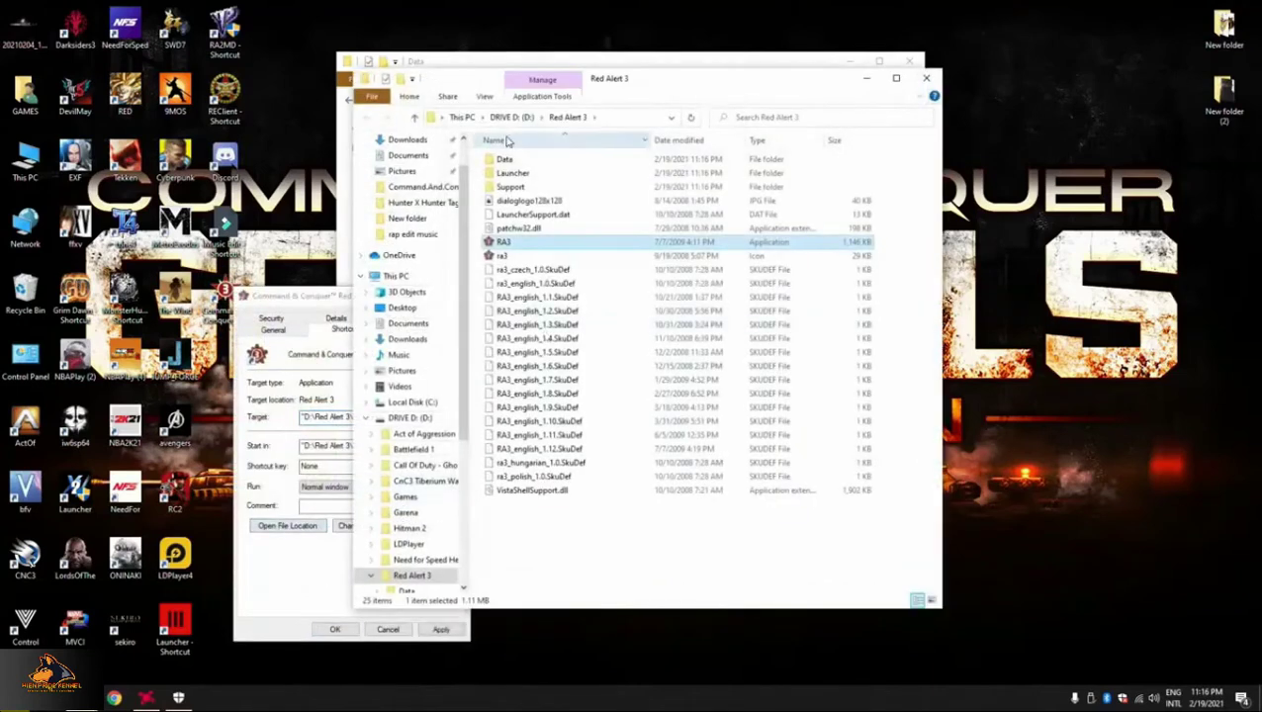
double_click(509, 160)
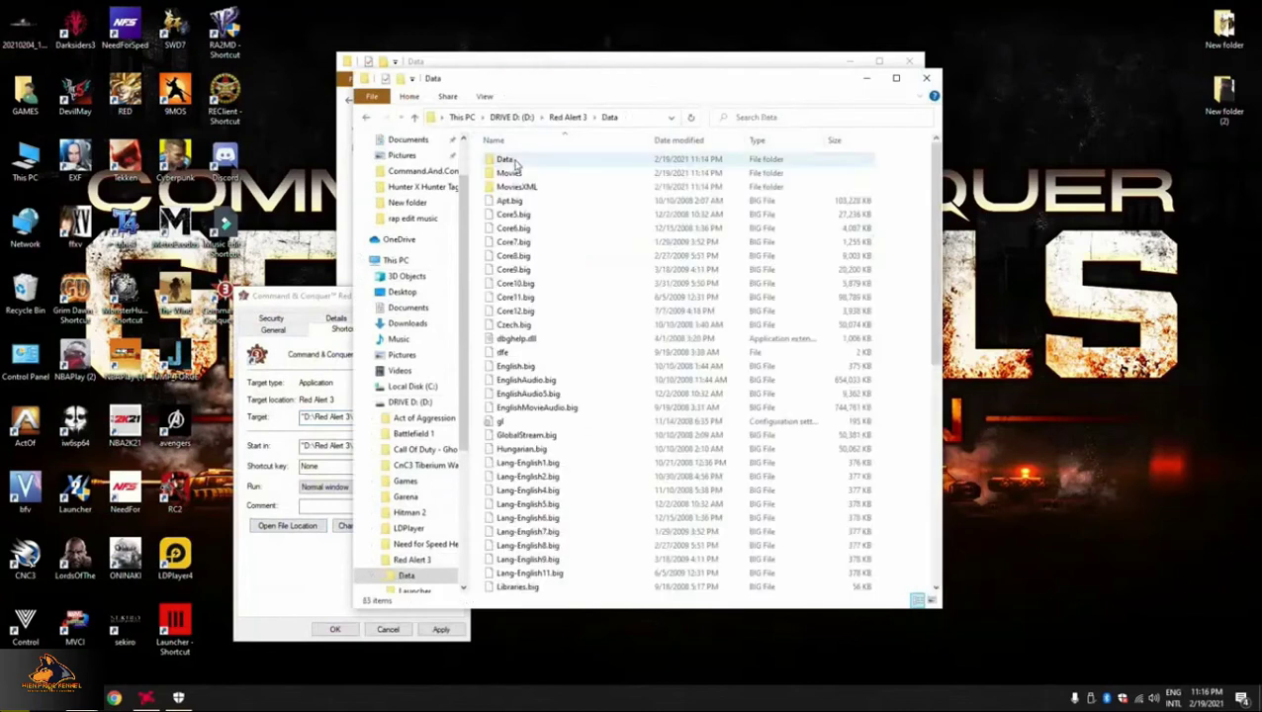
left_click(891, 87)
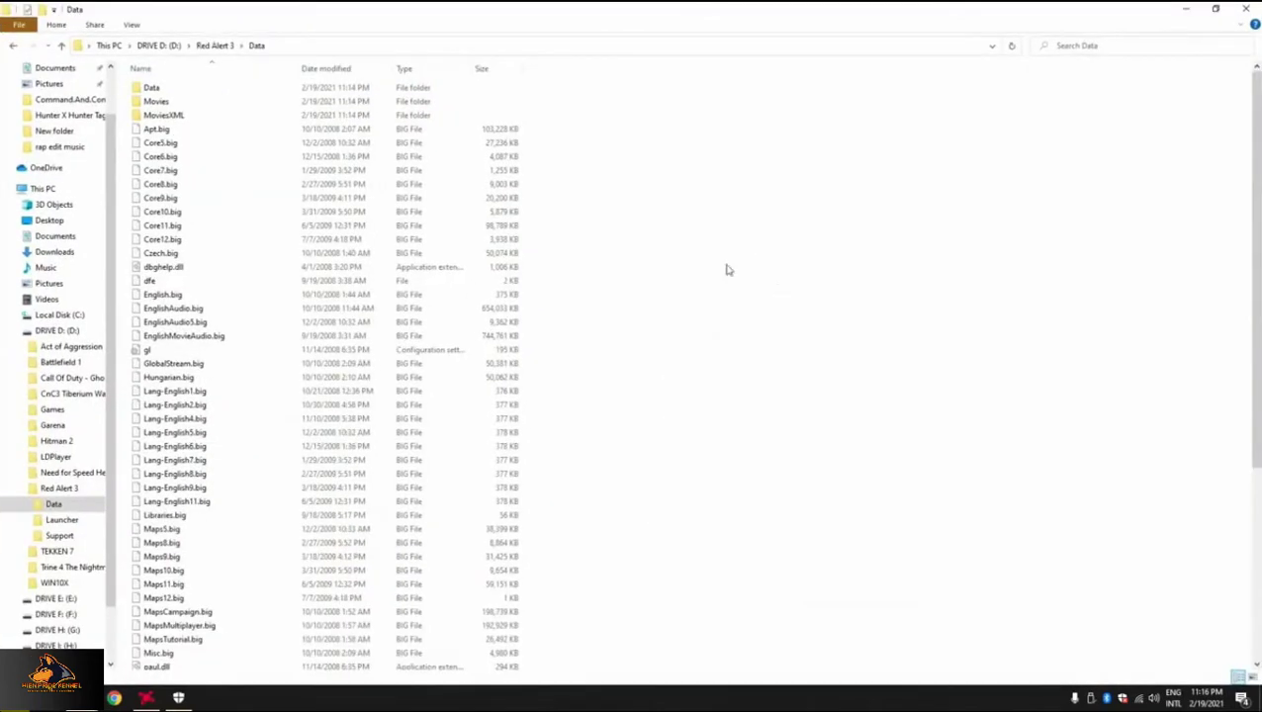
- Paste the copied files into D:\Red Alert 3\Data, replacing existing files, and close the folder windows and shortcut properties
right_click(730, 267)
left_click(760, 375)
left_click(629, 247)
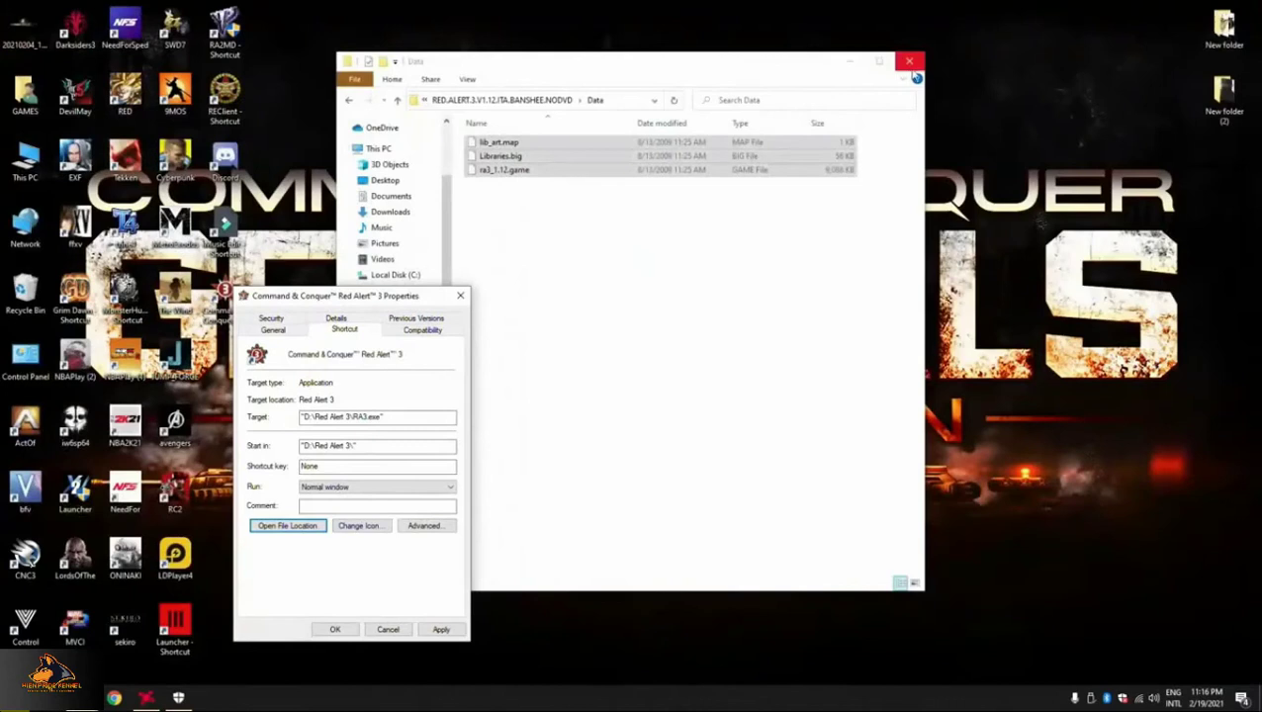
left_click(908, 60)
left_click(460, 295)
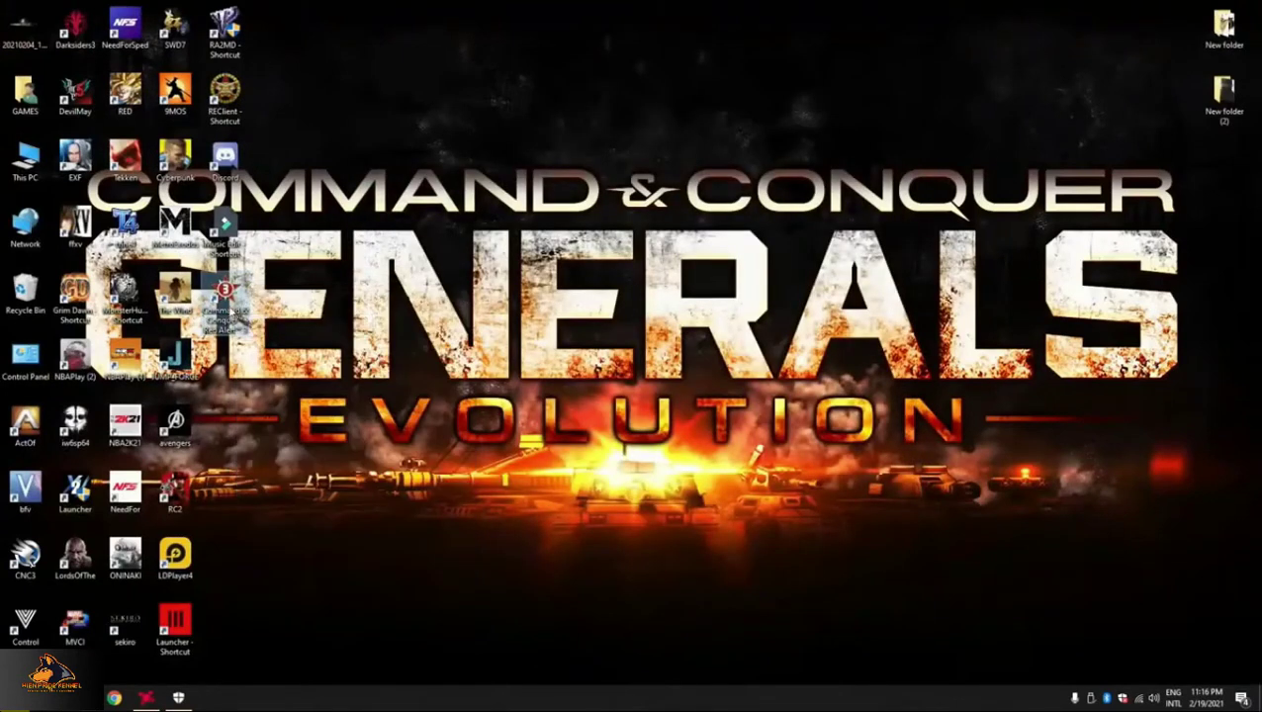
- Open the game's folder through the Red Alert 3 desktop shortcut's properties and close the properties window
right_click(228, 305)
left_click(268, 642)
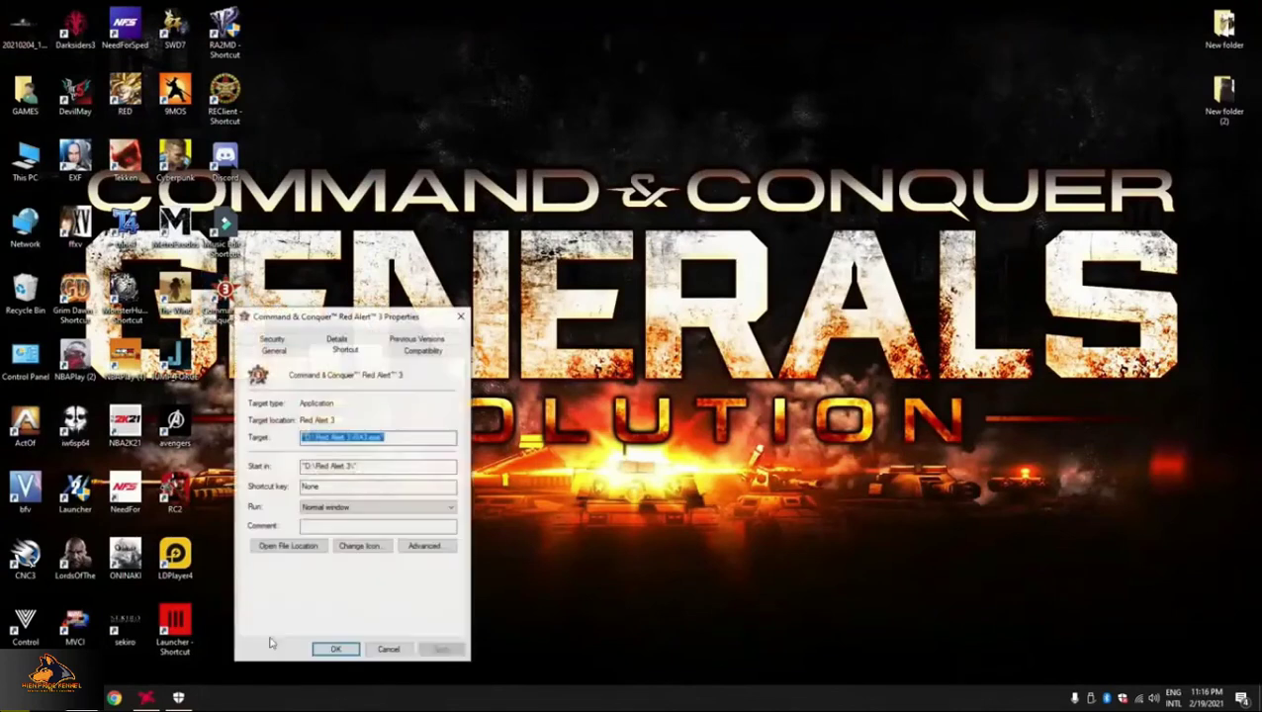
left_click(288, 546)
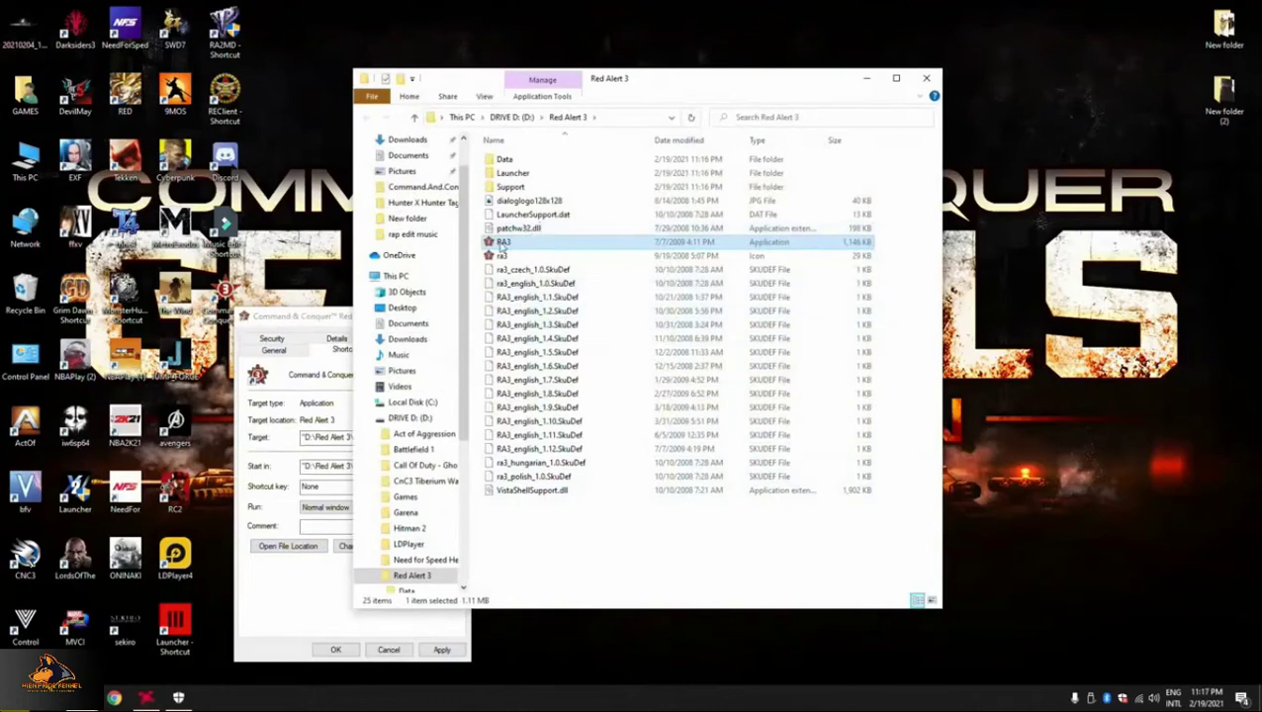
left_click(460, 315)
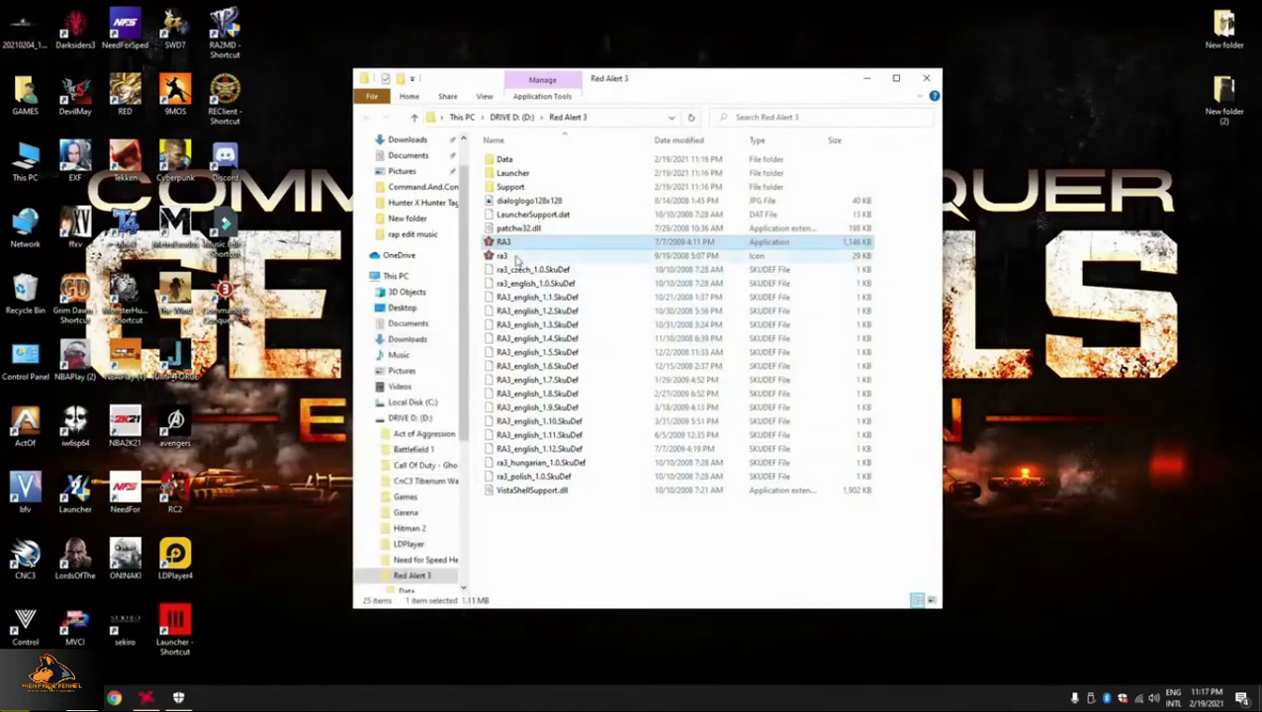
- Create a shortcut of the RA3 application in D:\Red Alert 3 and send it to the desktop
right_click(513, 248)
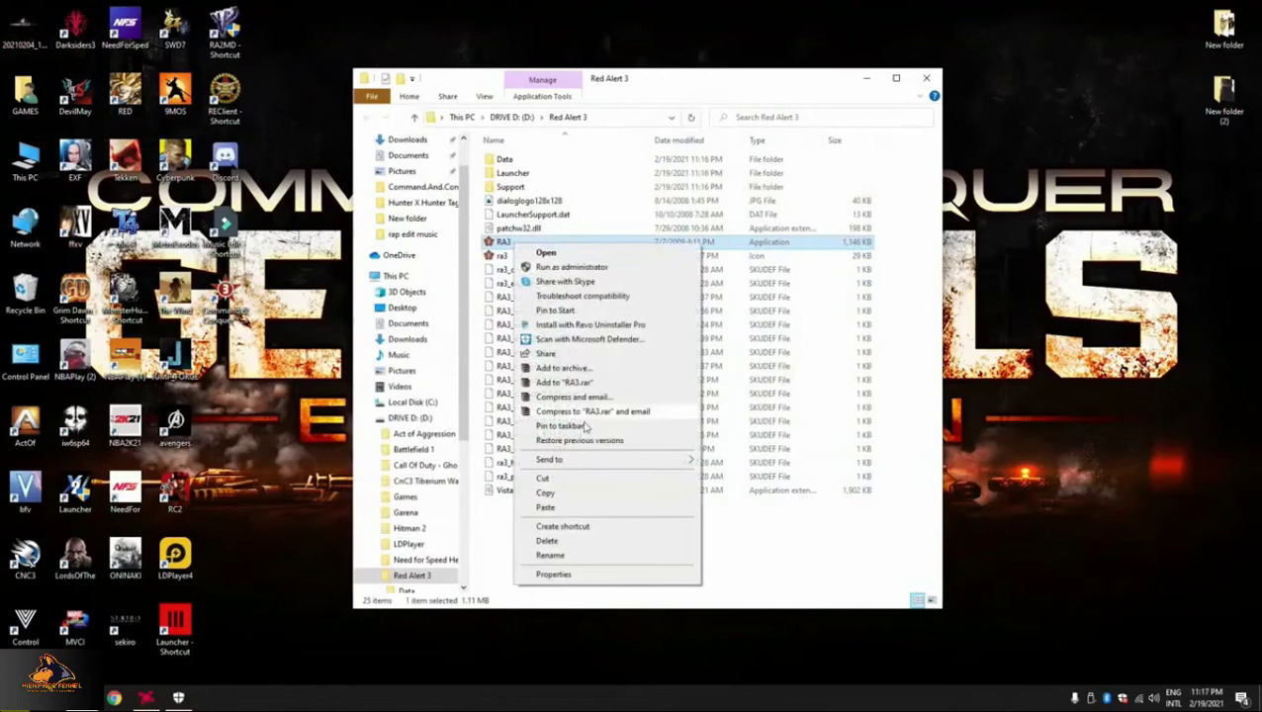
left_click(564, 528)
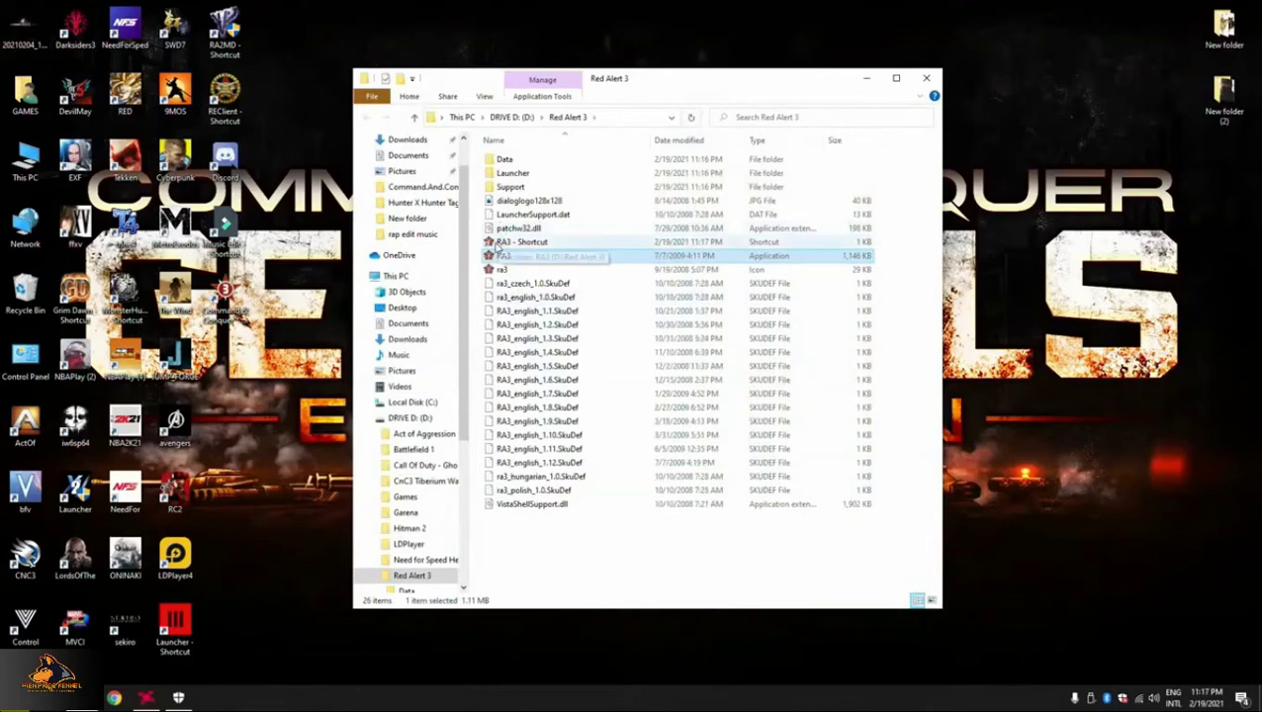
mouse_move(522, 242)
left_mouse_down()
mouse_move(849, 245)
mouse_move(593, 210)
mouse_move(524, 243)
left_mouse_up()
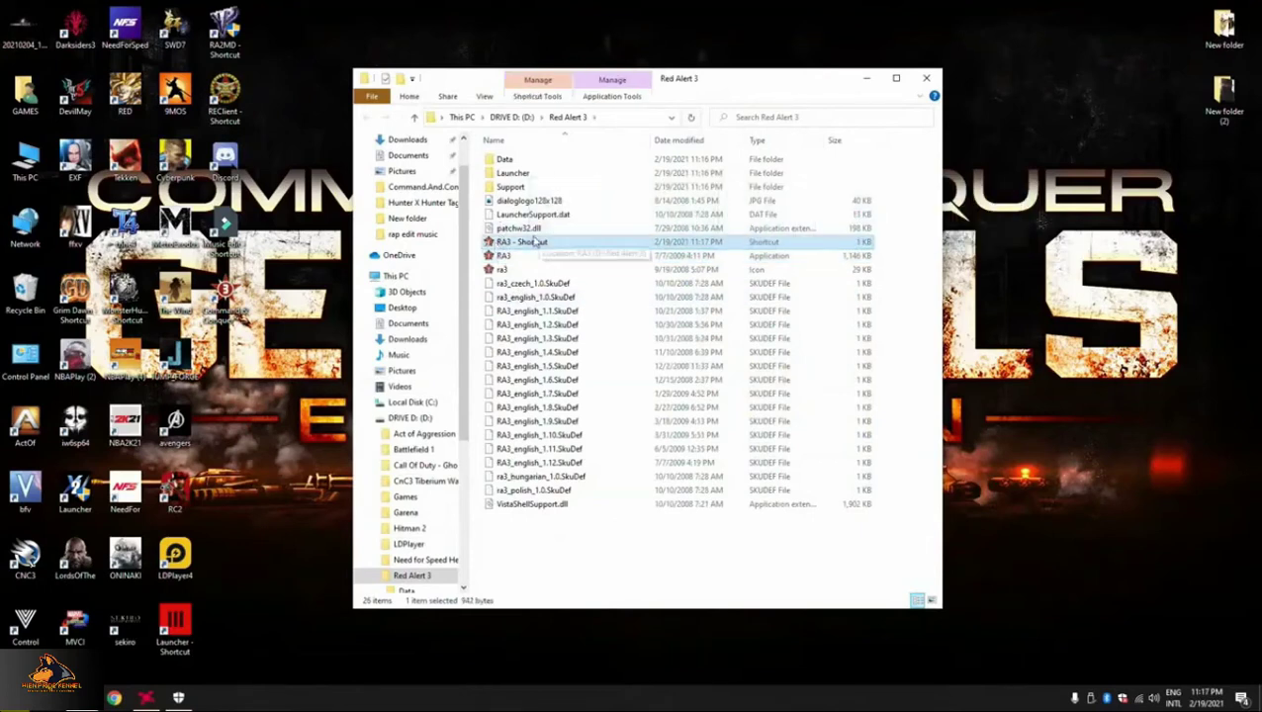
right_click(523, 242)
mouse_move(691, 465)
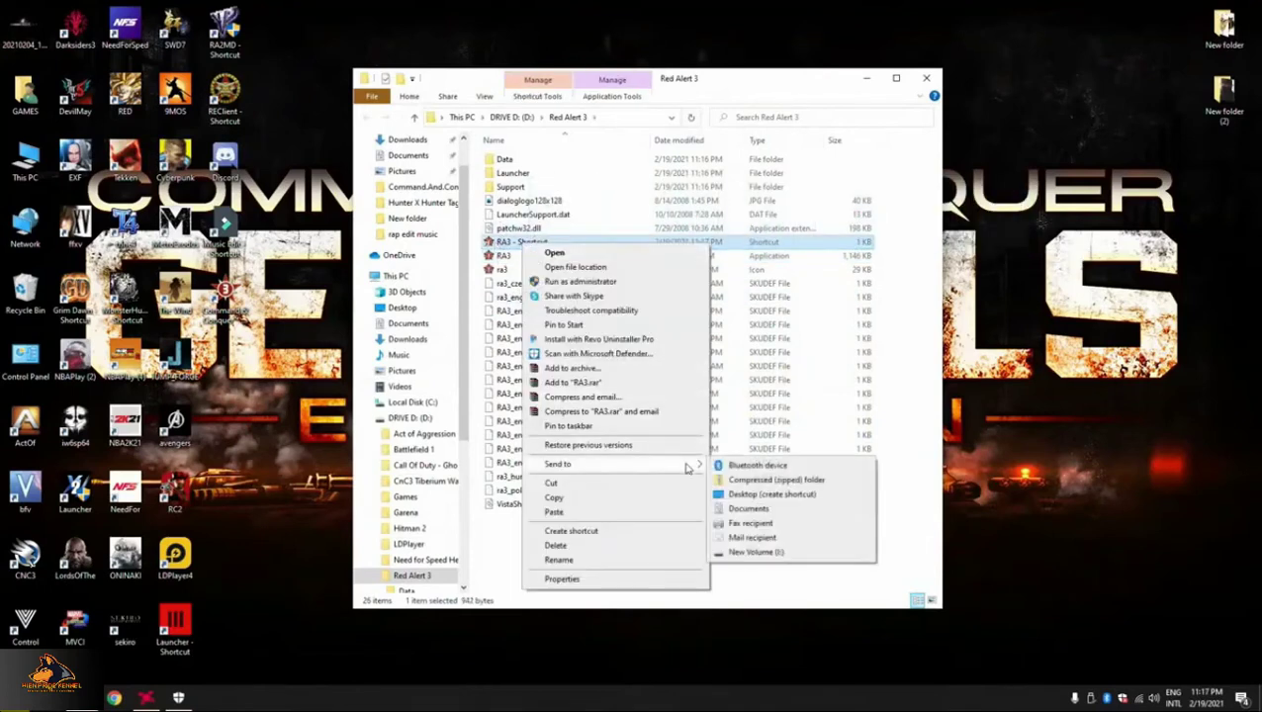
left_click(762, 497)
- Delete the old game shortcut from the desktop, rename the RA3 shortcut there as Red Alert 3, and minimize the folder window
right_click(227, 285)
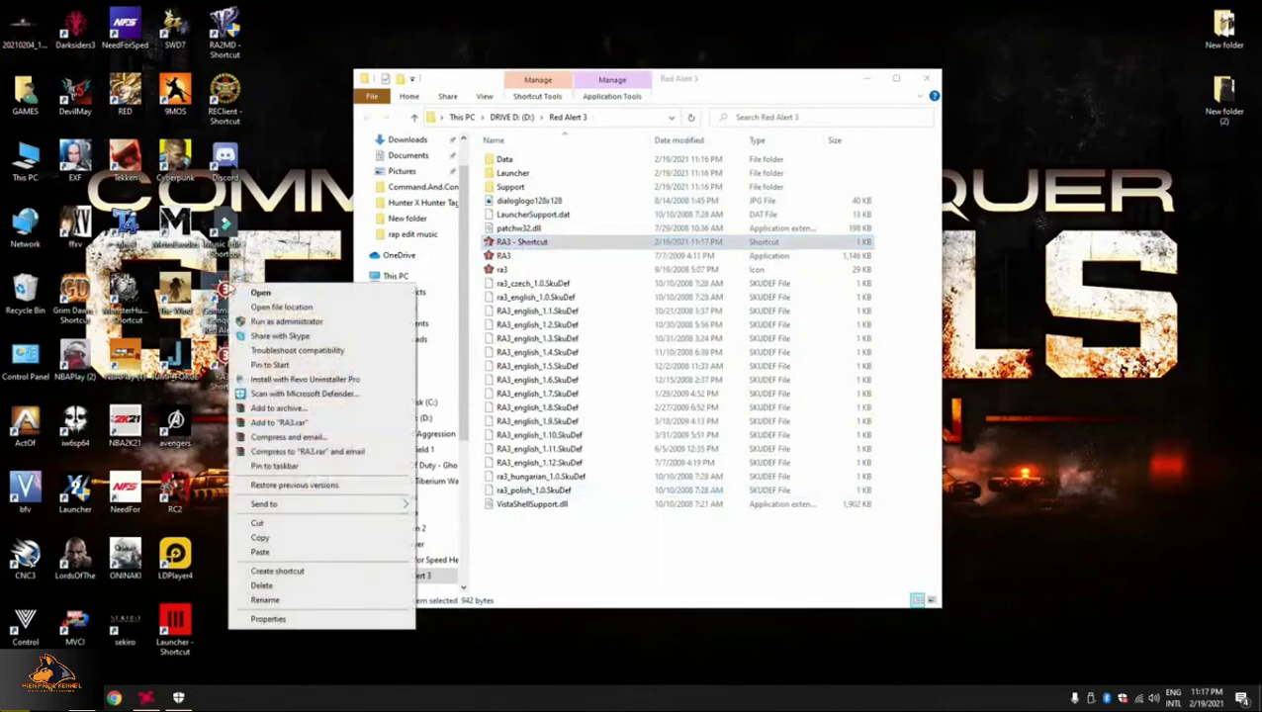
left_click(307, 586)
right_click(220, 388)
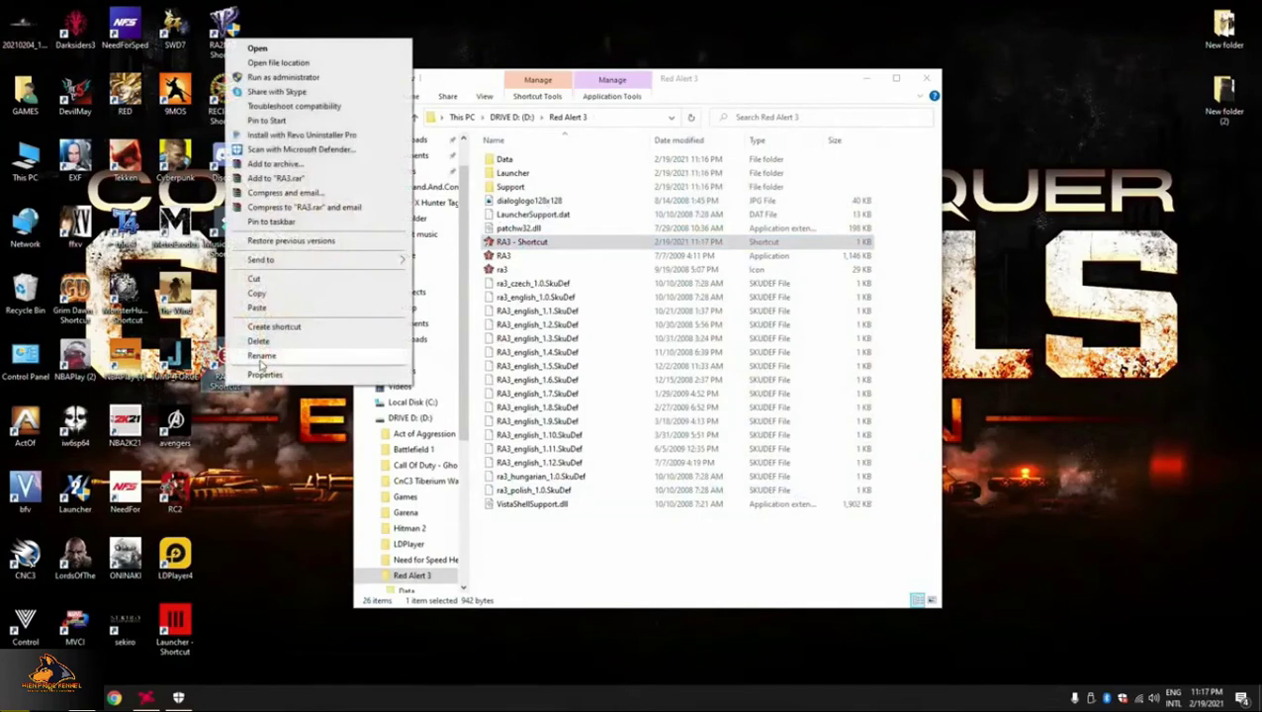
left_click(260, 359)
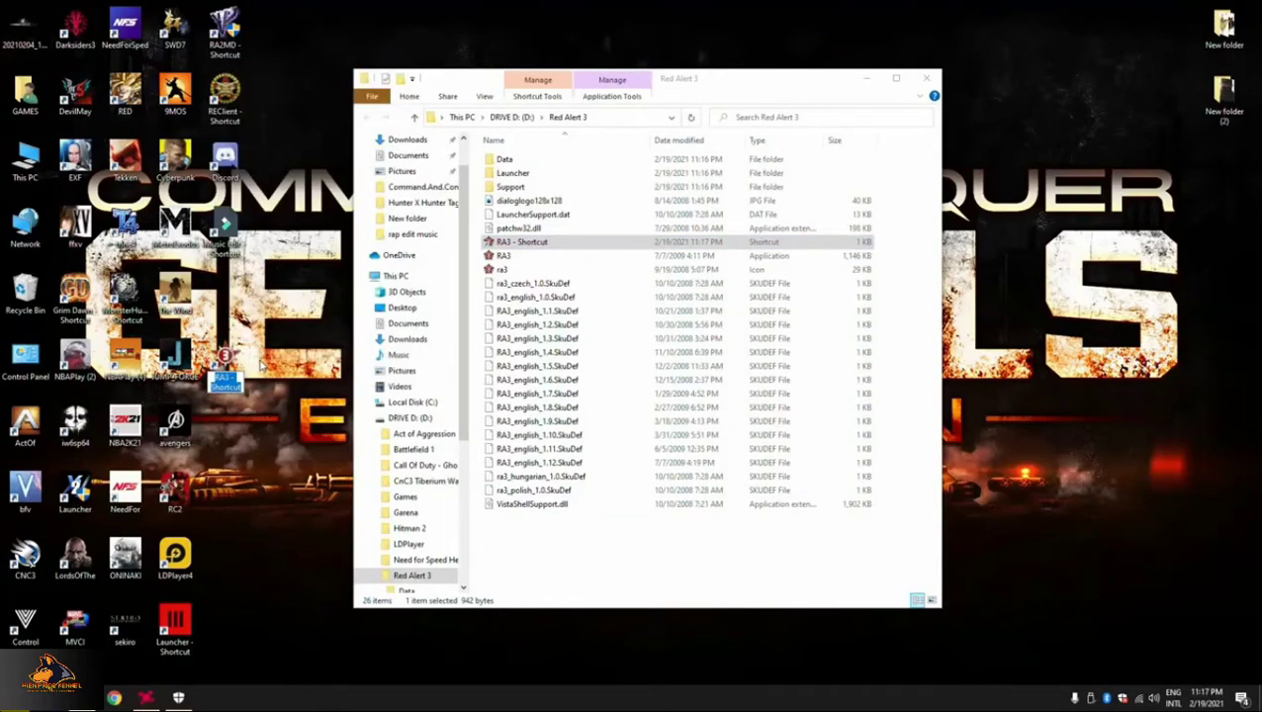
type("Red Alert 3")
key("Return")
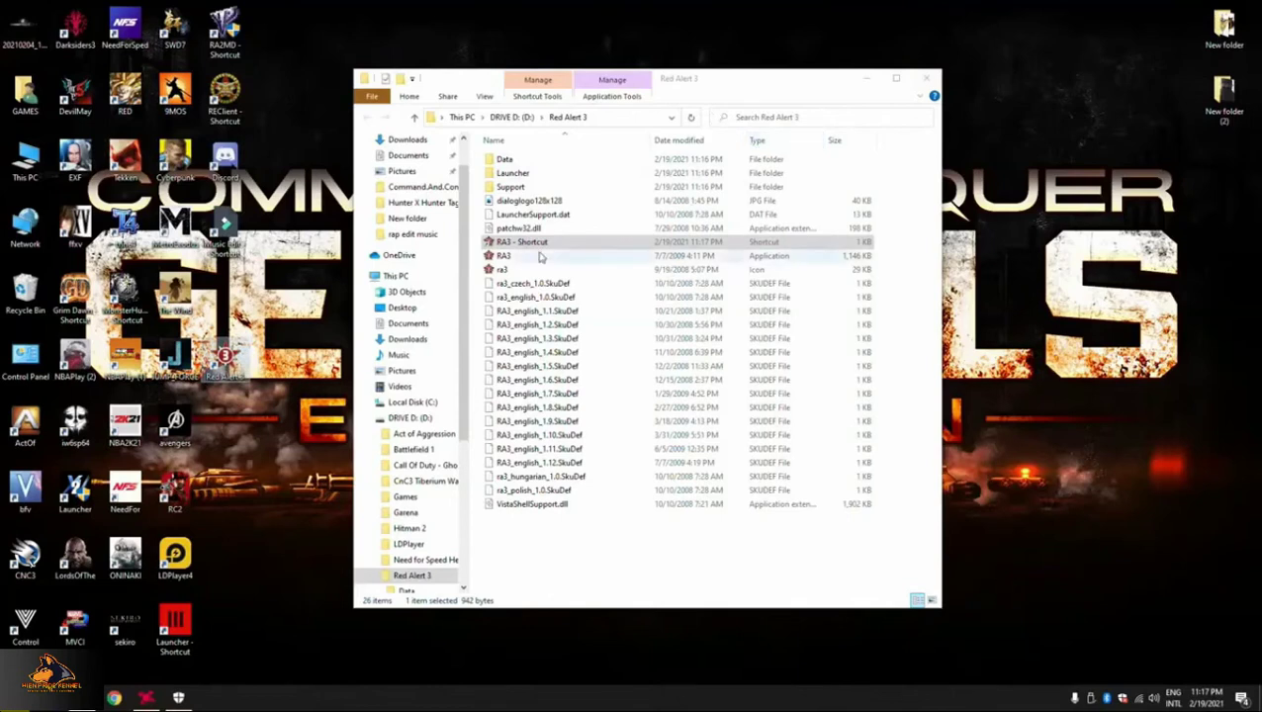
left_click(867, 83)
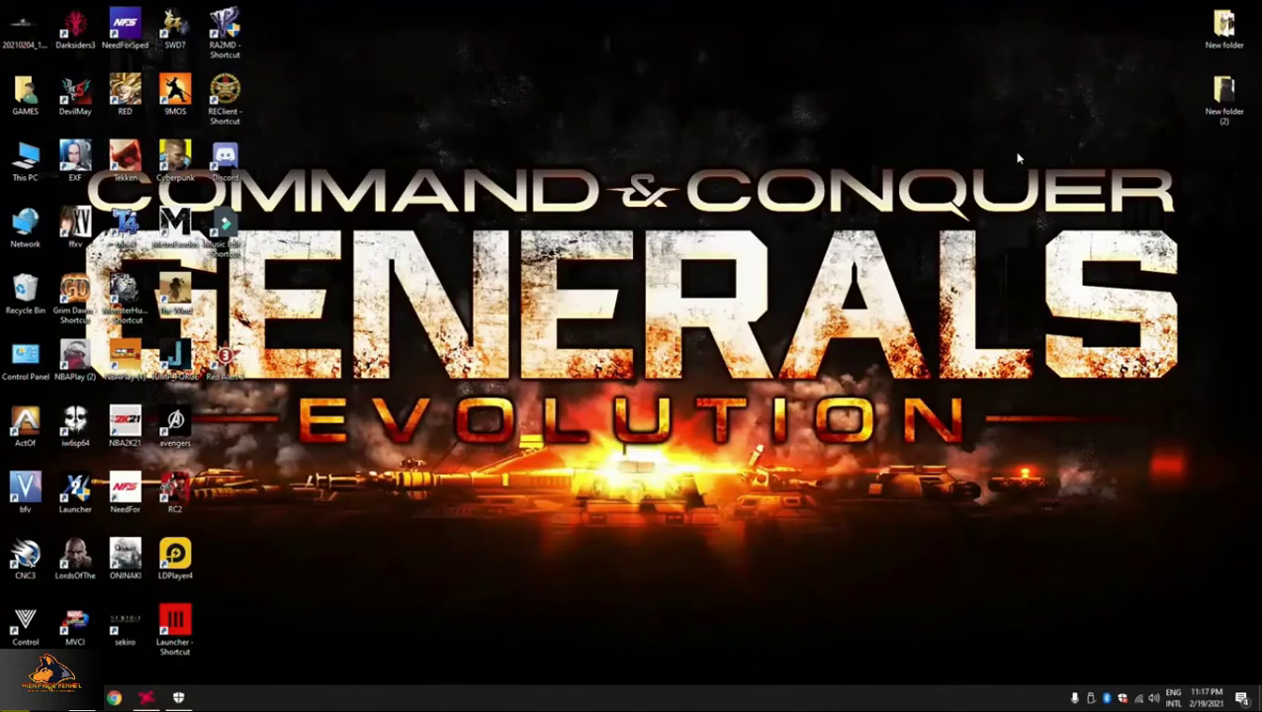
- Bring the folder window back and go to the Command.And.Conquer.Red.Alert.3-RELOADED folder on drive H
key("alt+Tab")
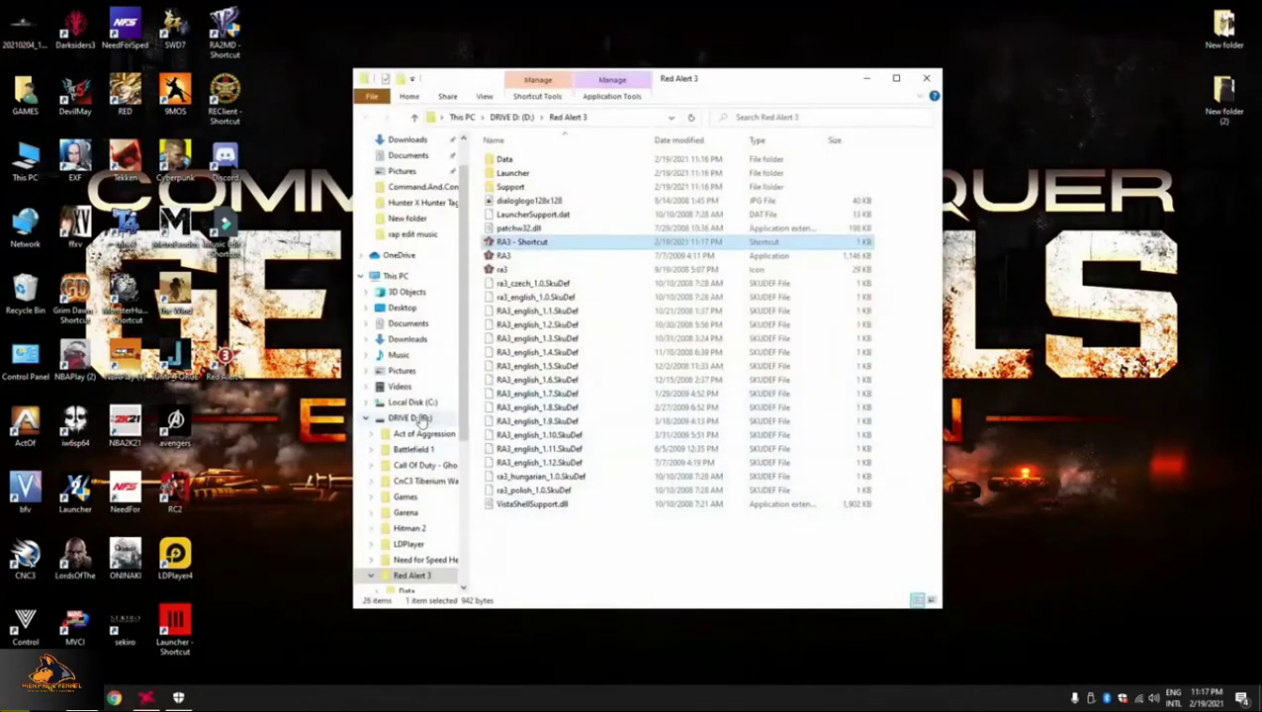
left_click_drag(459, 423, 465, 529)
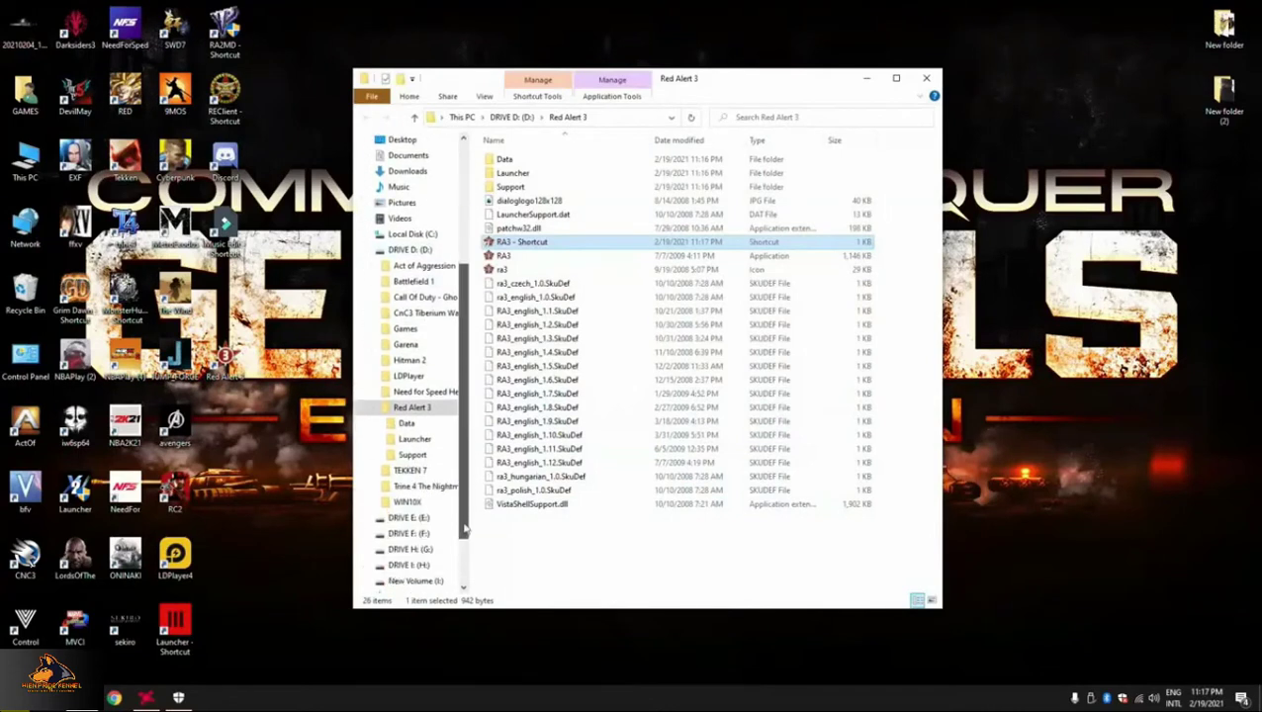
left_click(414, 549)
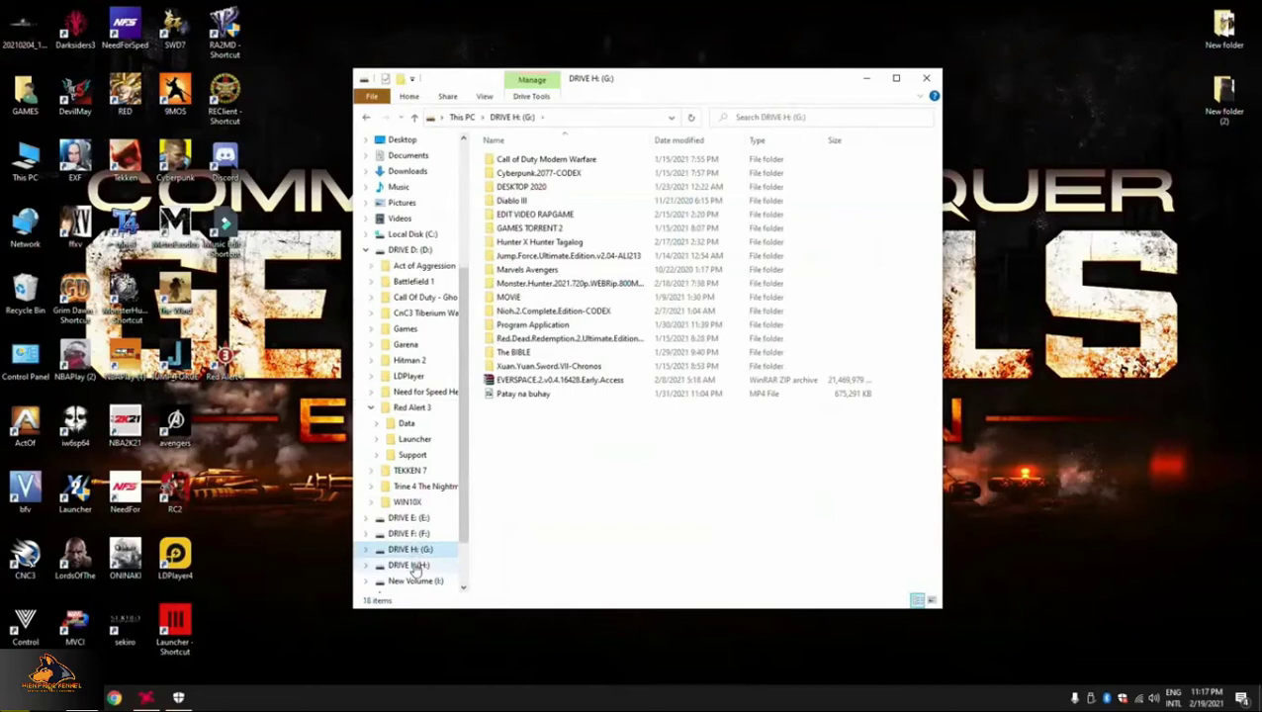
left_click(410, 565)
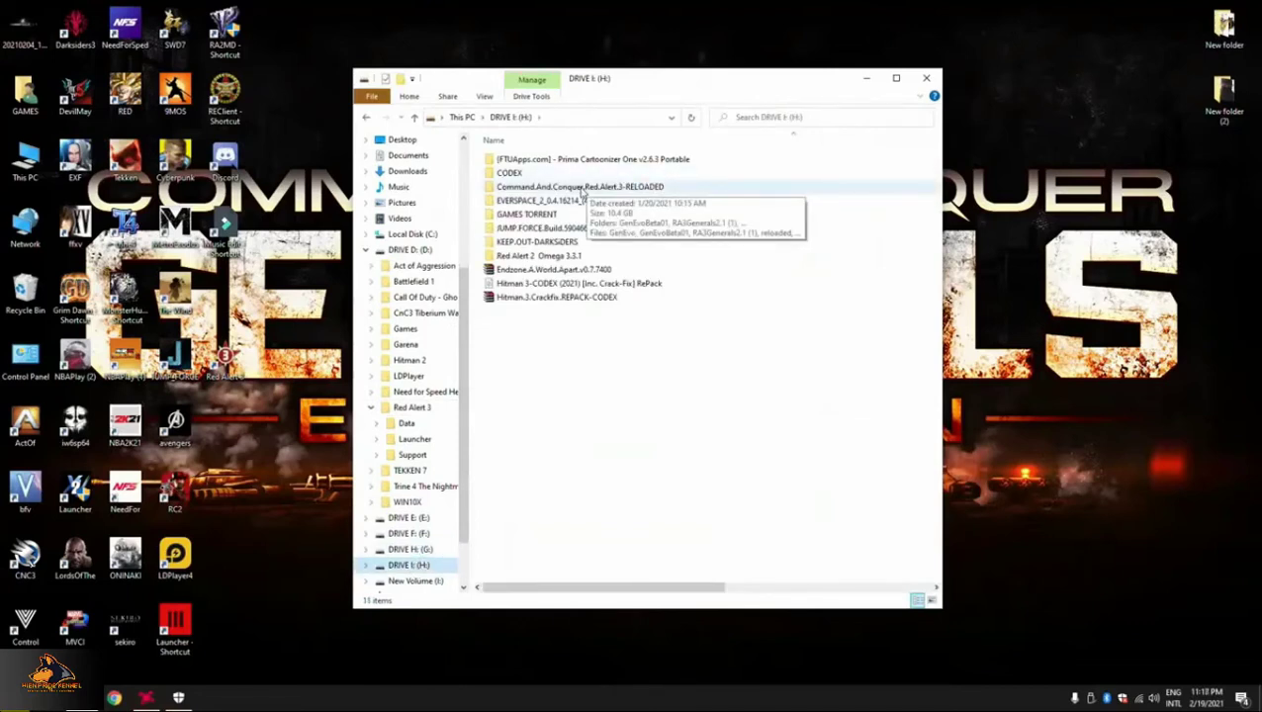
double_click(584, 188)
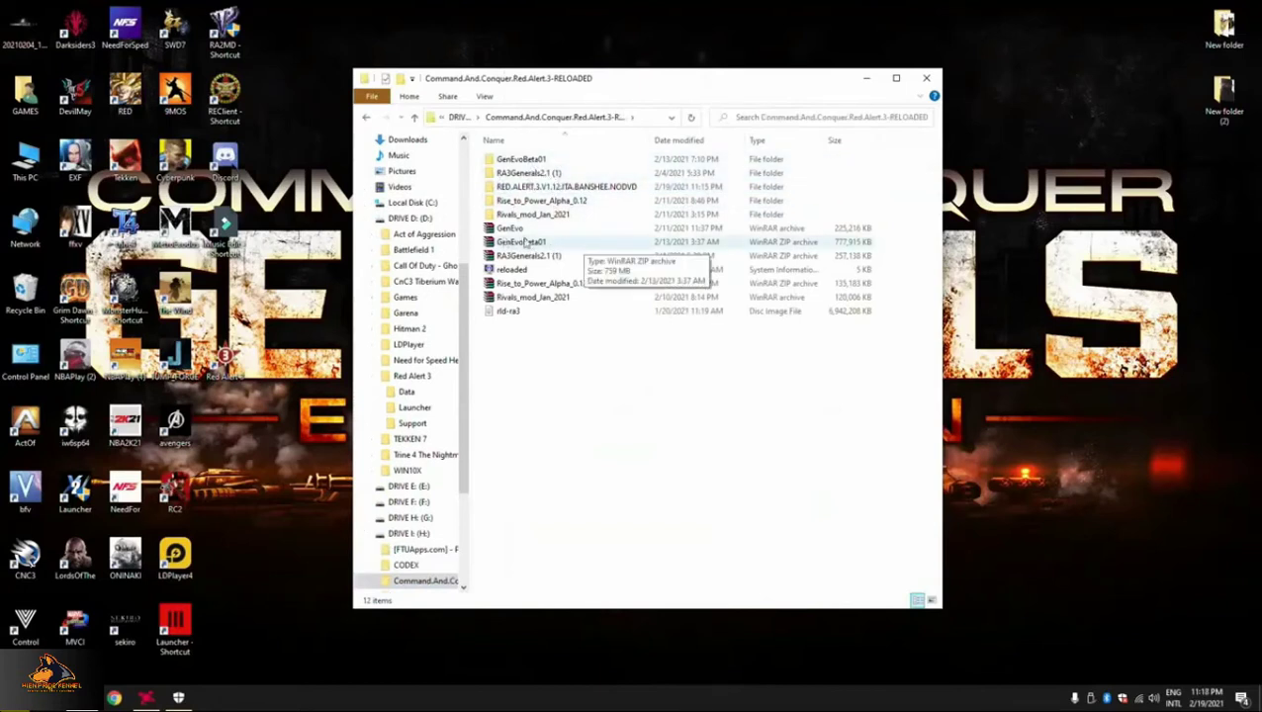
- Extract the GenEvoBeta01 archive into a folder of the same name, replacing all existing files, and move the windows apart
right_click(520, 245)
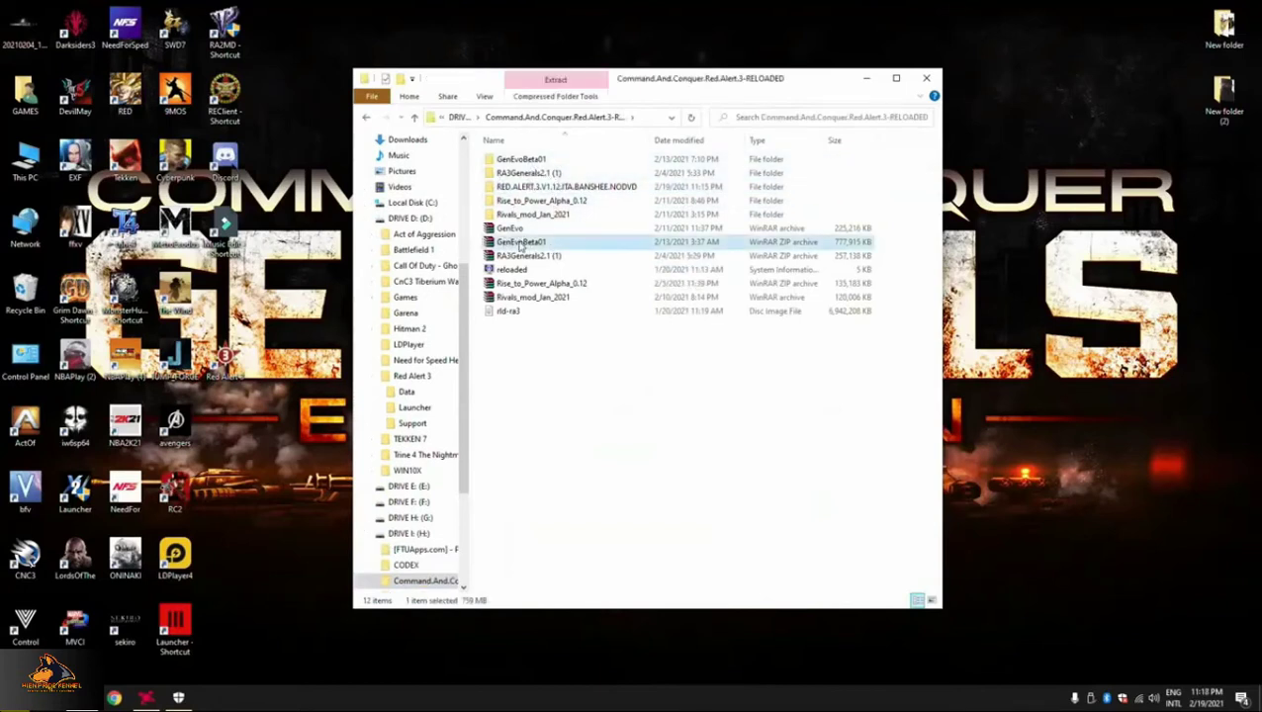
left_click(493, 408)
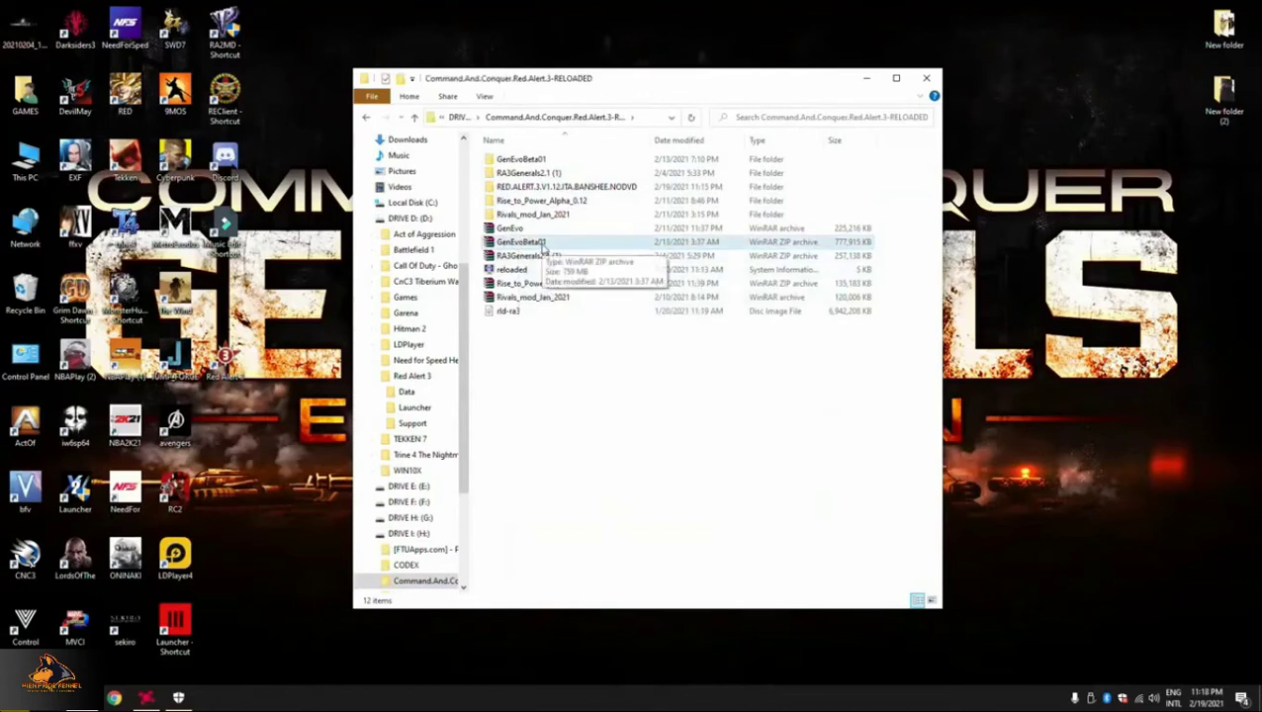
right_click(523, 246)
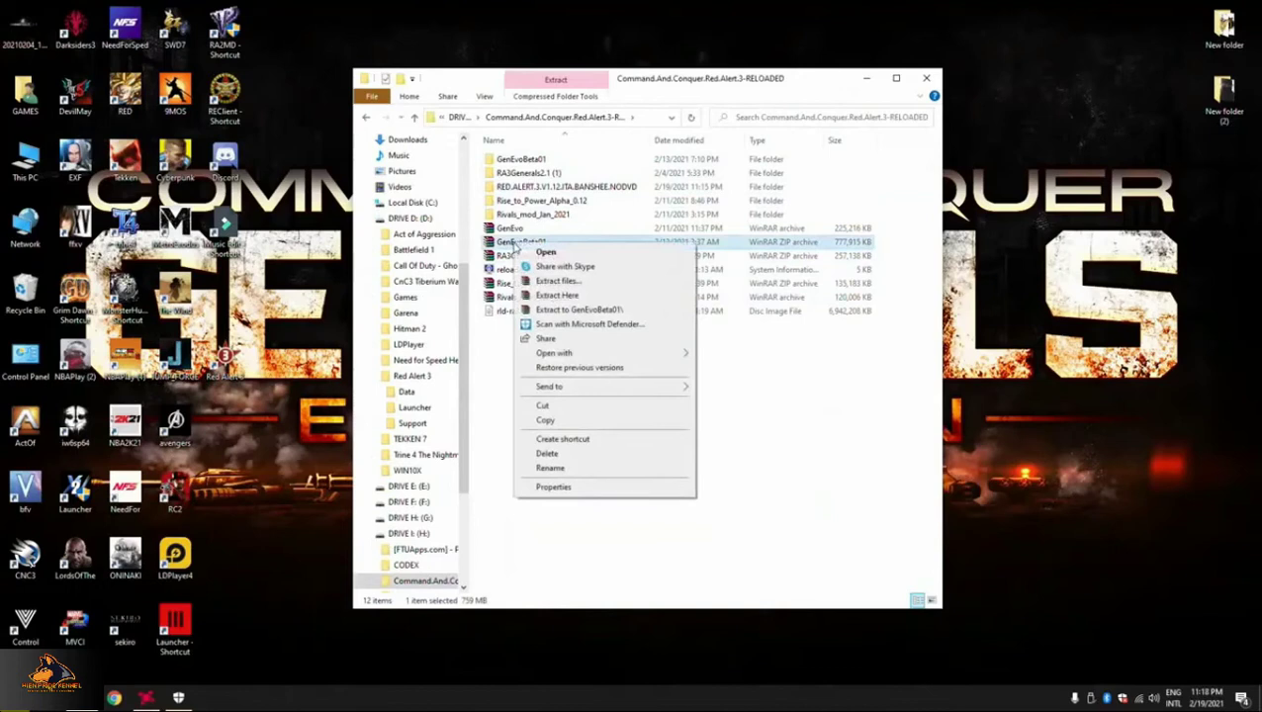
left_click(585, 316)
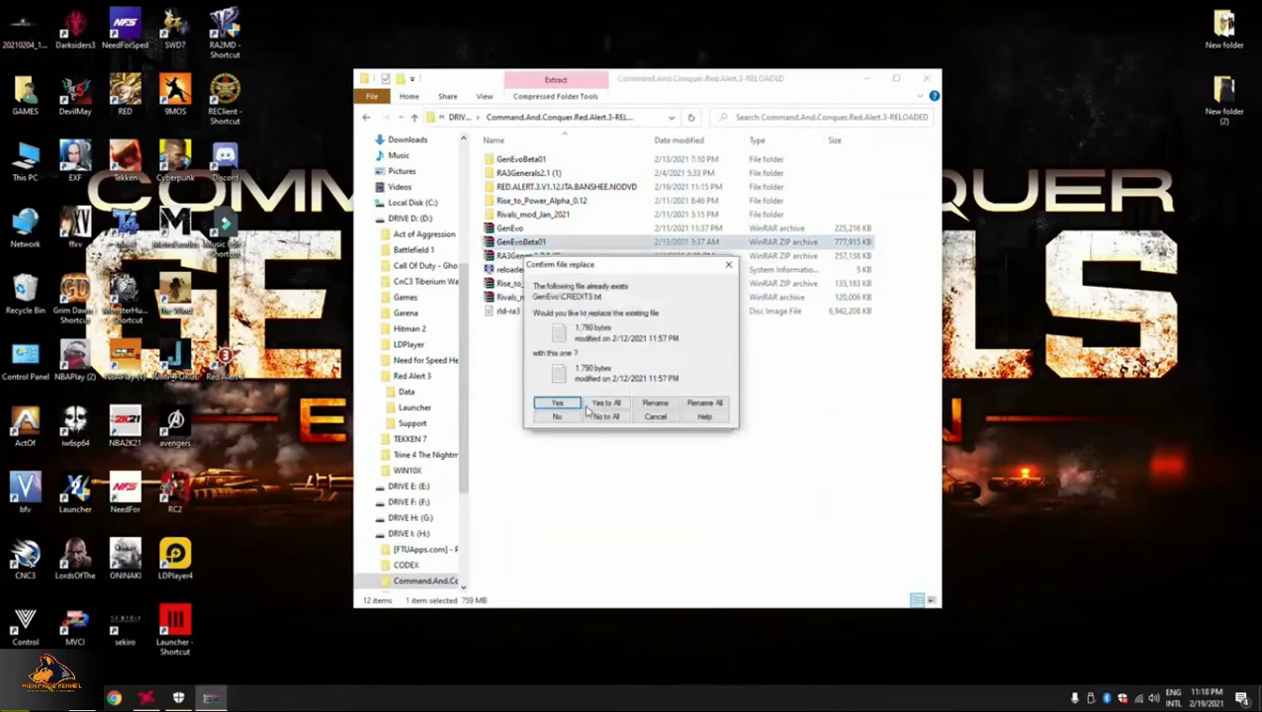
left_click(602, 404)
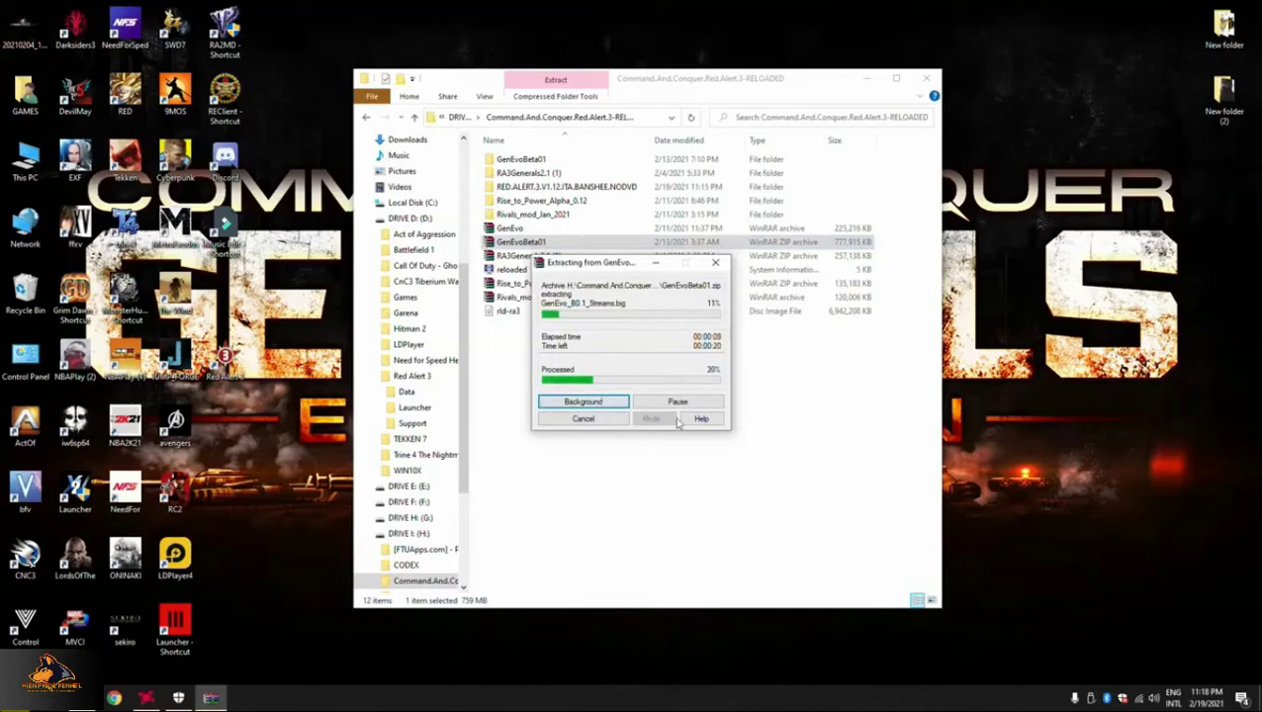
left_click_drag(612, 264, 1070, 177)
left_click_drag(798, 80, 827, 49)
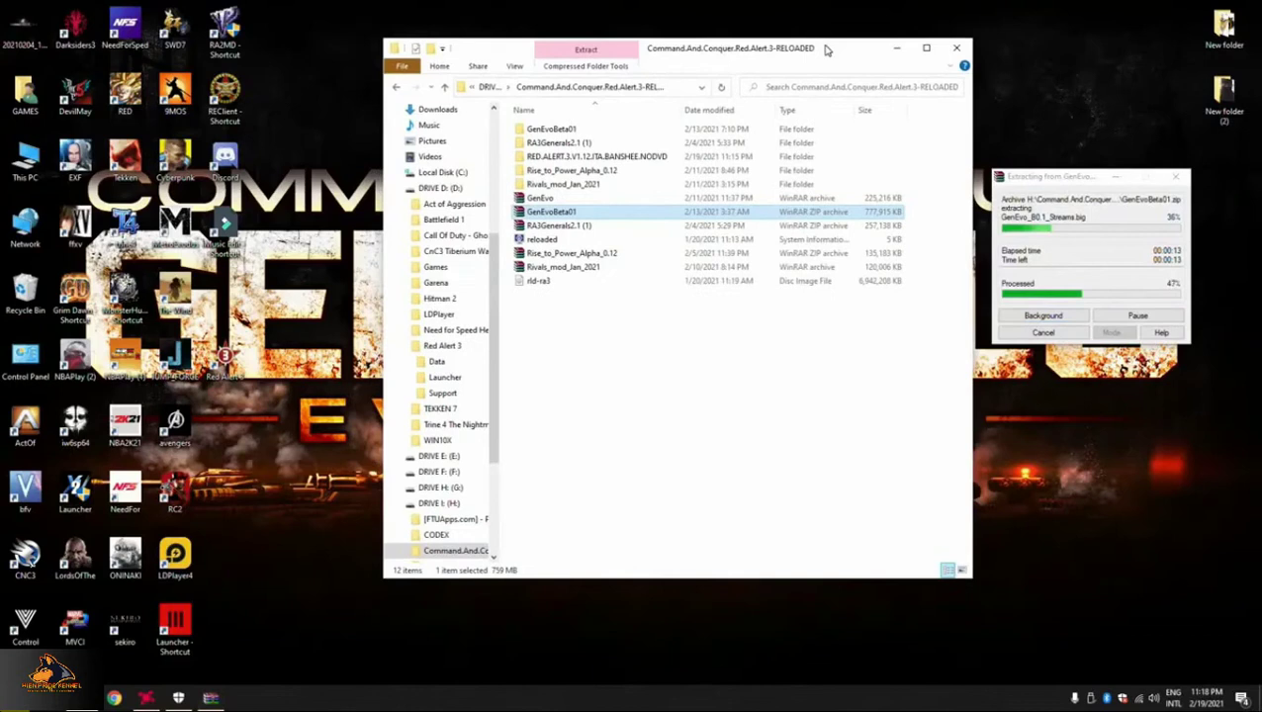
- Append -ui to the target of the Red Alert 3 desktop shortcut, save the properties, and launch the game from it
left_click(223, 341)
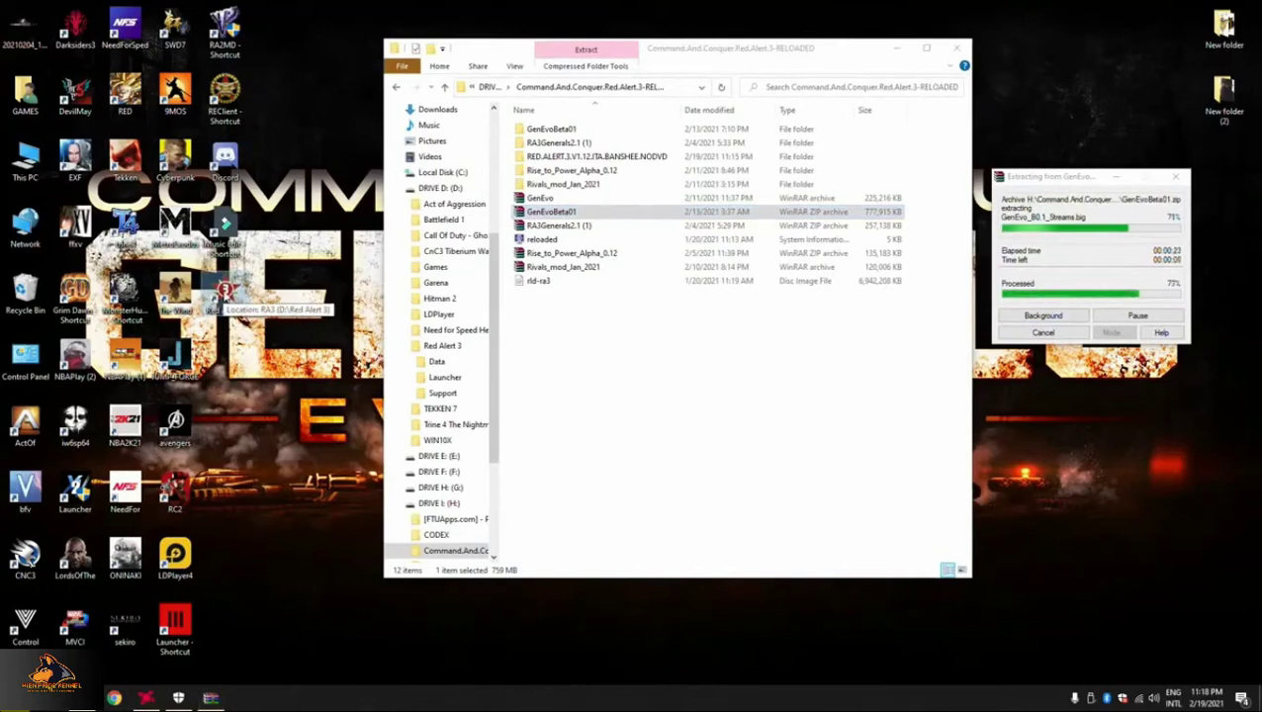
right_click(224, 289)
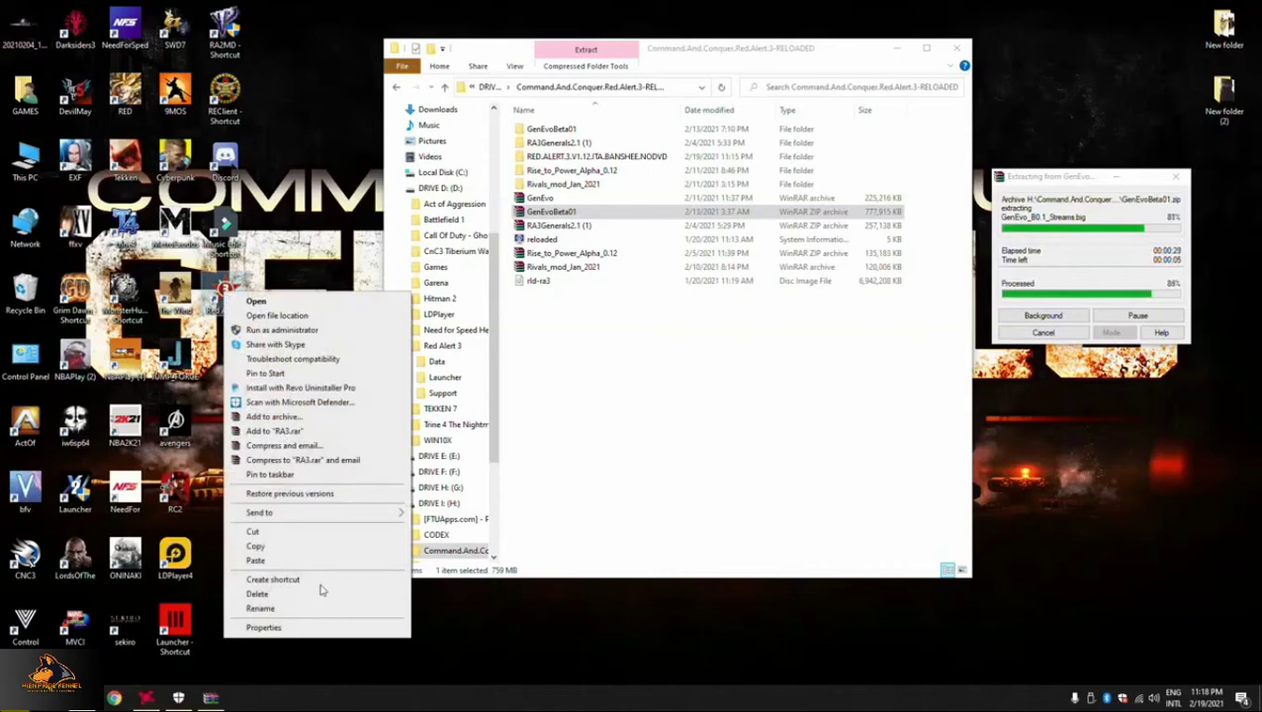
left_click(315, 627)
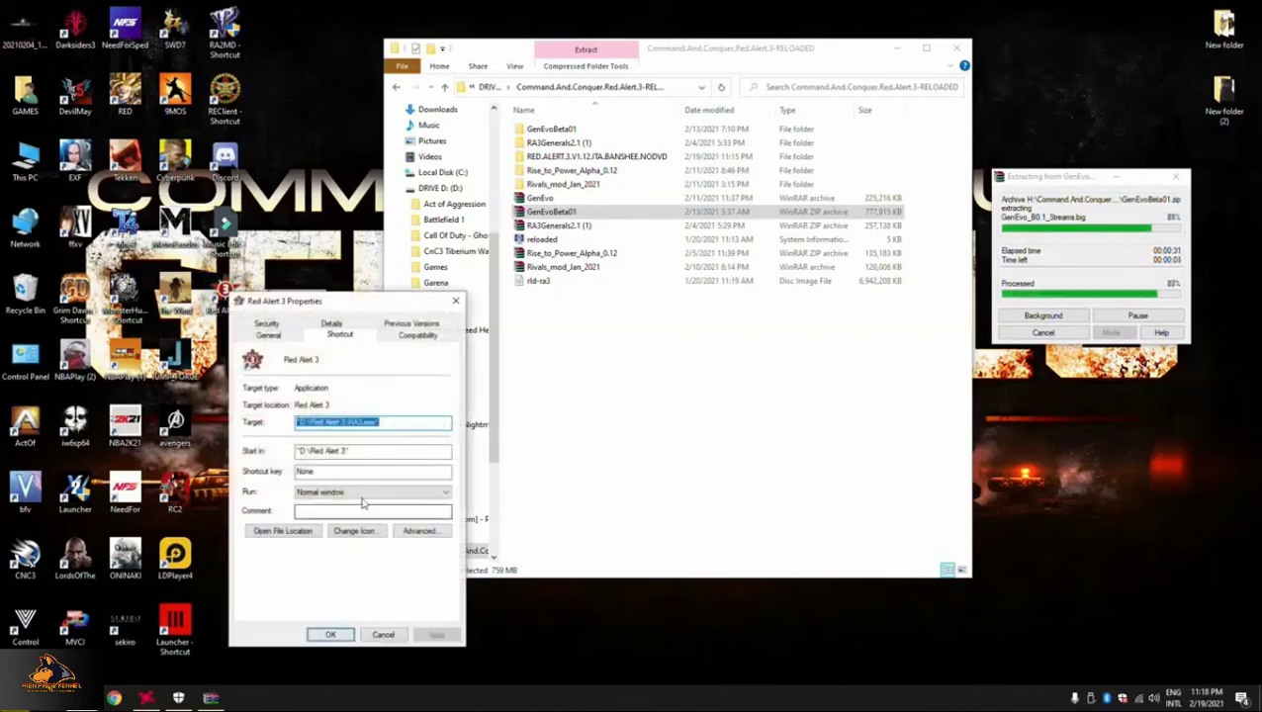
left_click(388, 423)
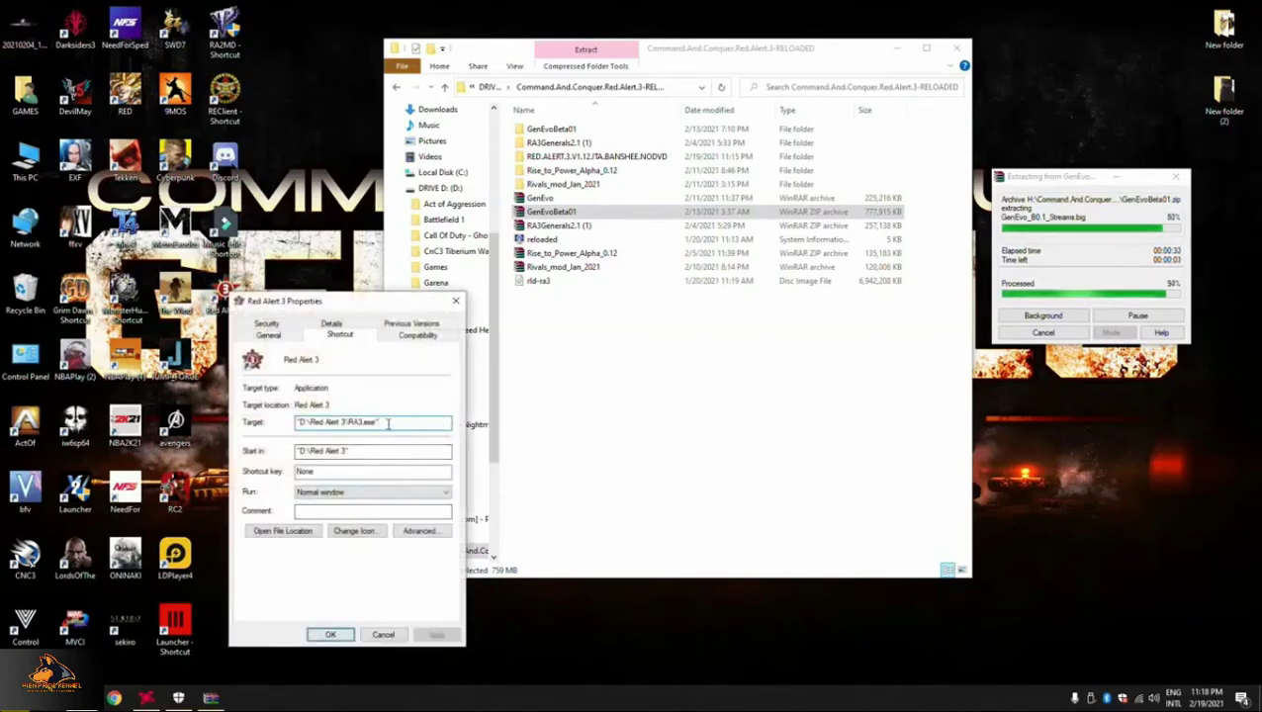
type("-ui")
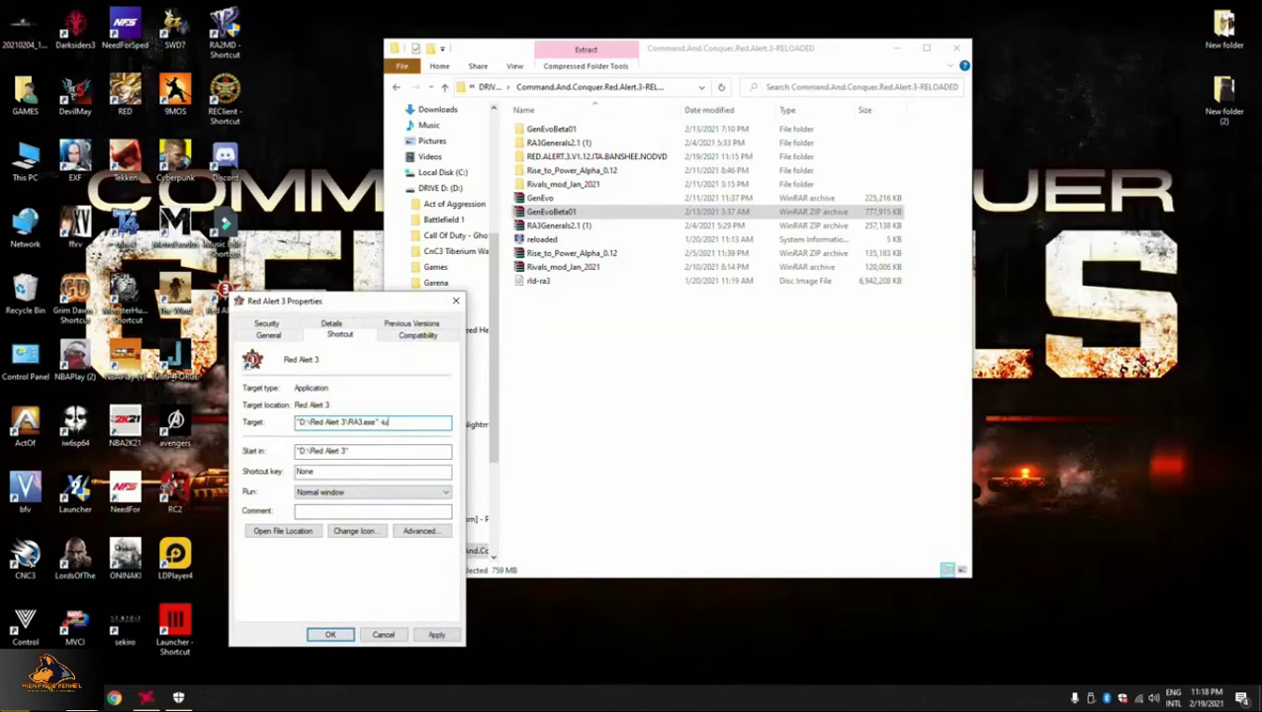
left_click(434, 637)
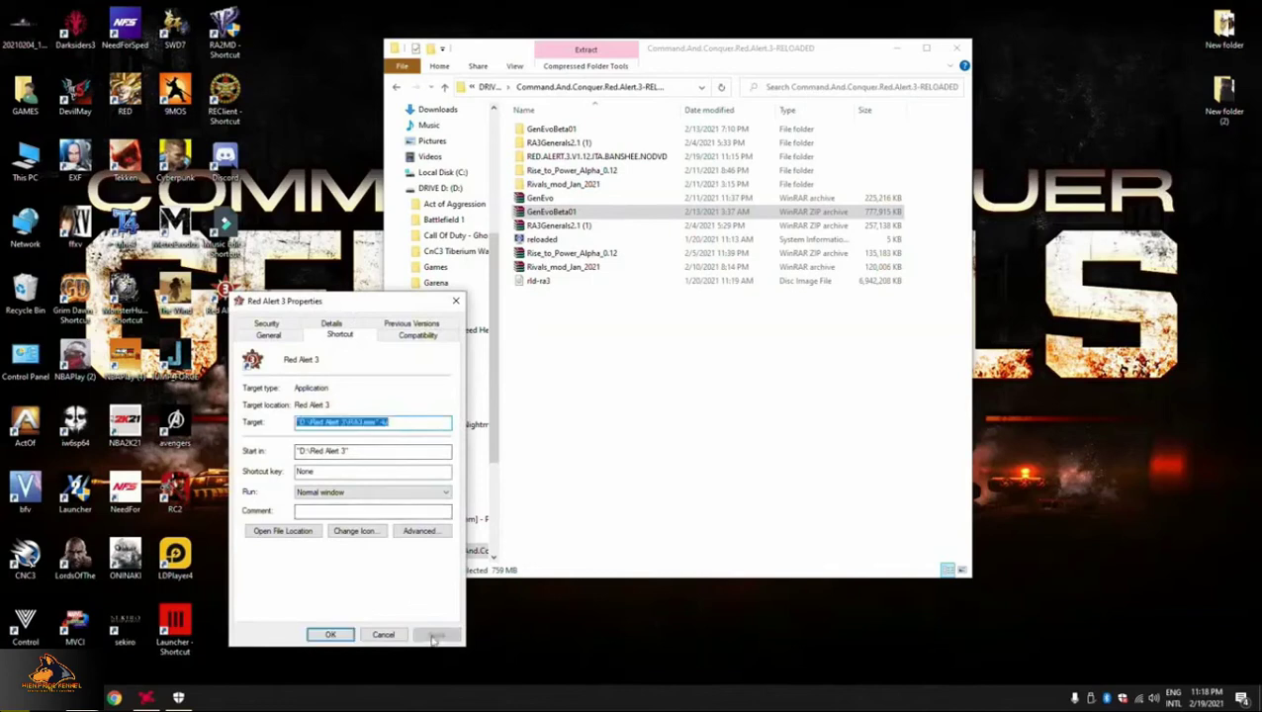
left_click(330, 634)
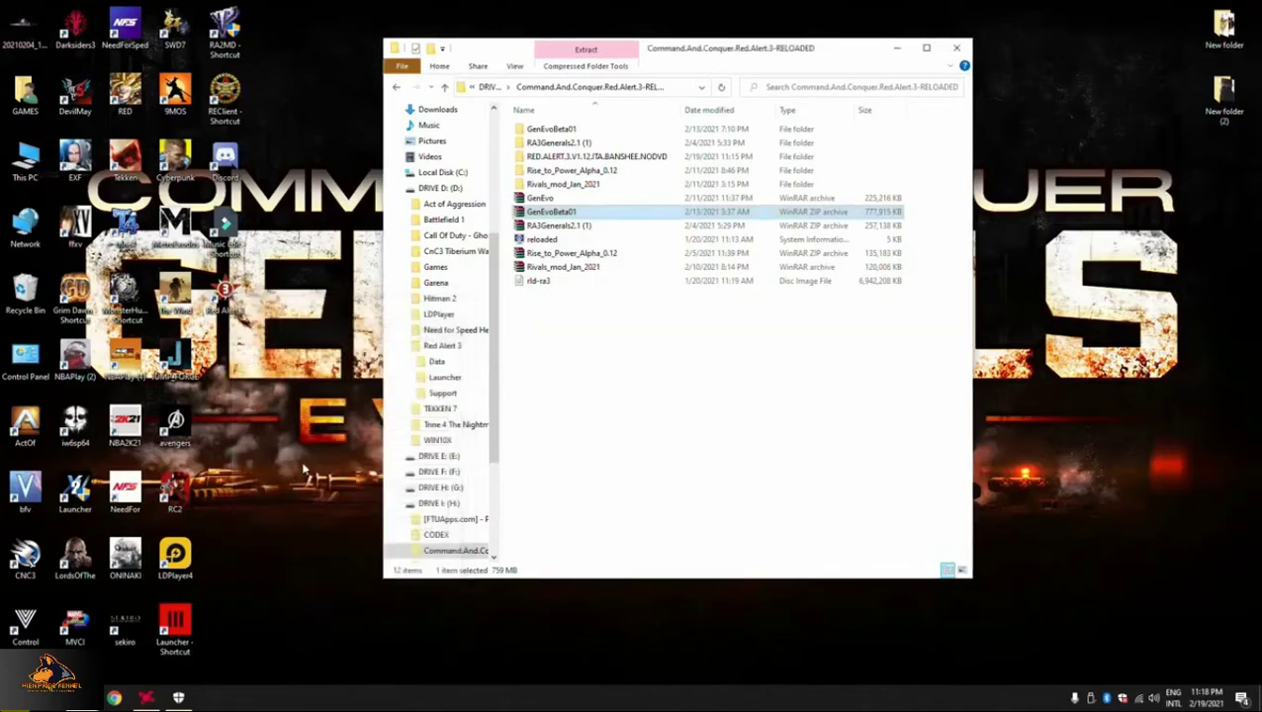
double_click(226, 291)
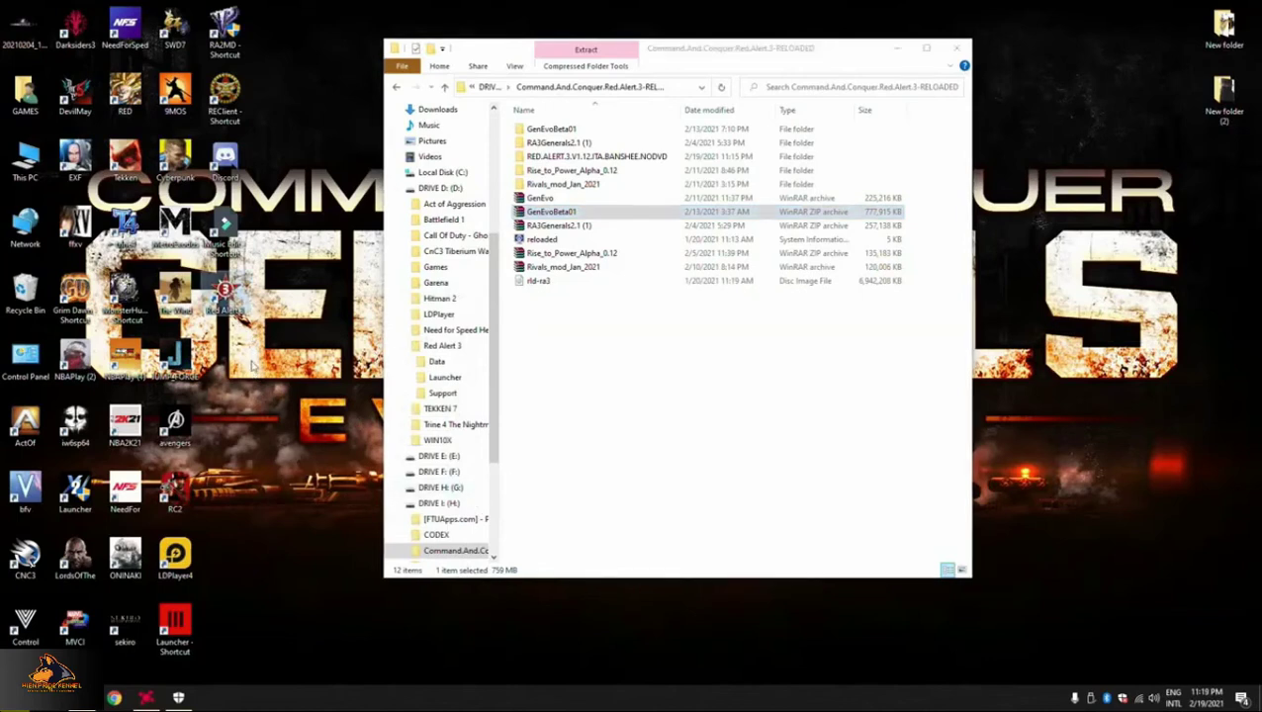
- Remove the letters after the hyphen at the end of the Red Alert 3 shortcut's target and confirm the properties
left_click_drag(744, 50, 833, 43)
right_click(229, 282)
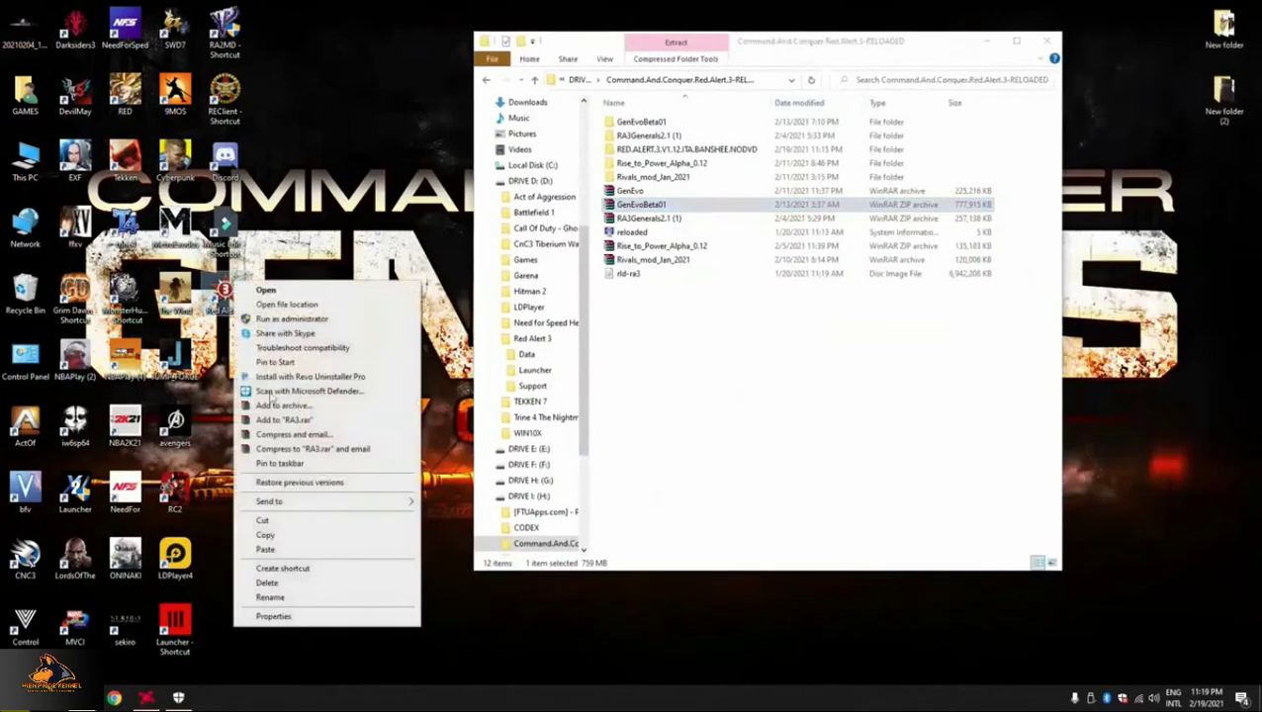
left_click(295, 618)
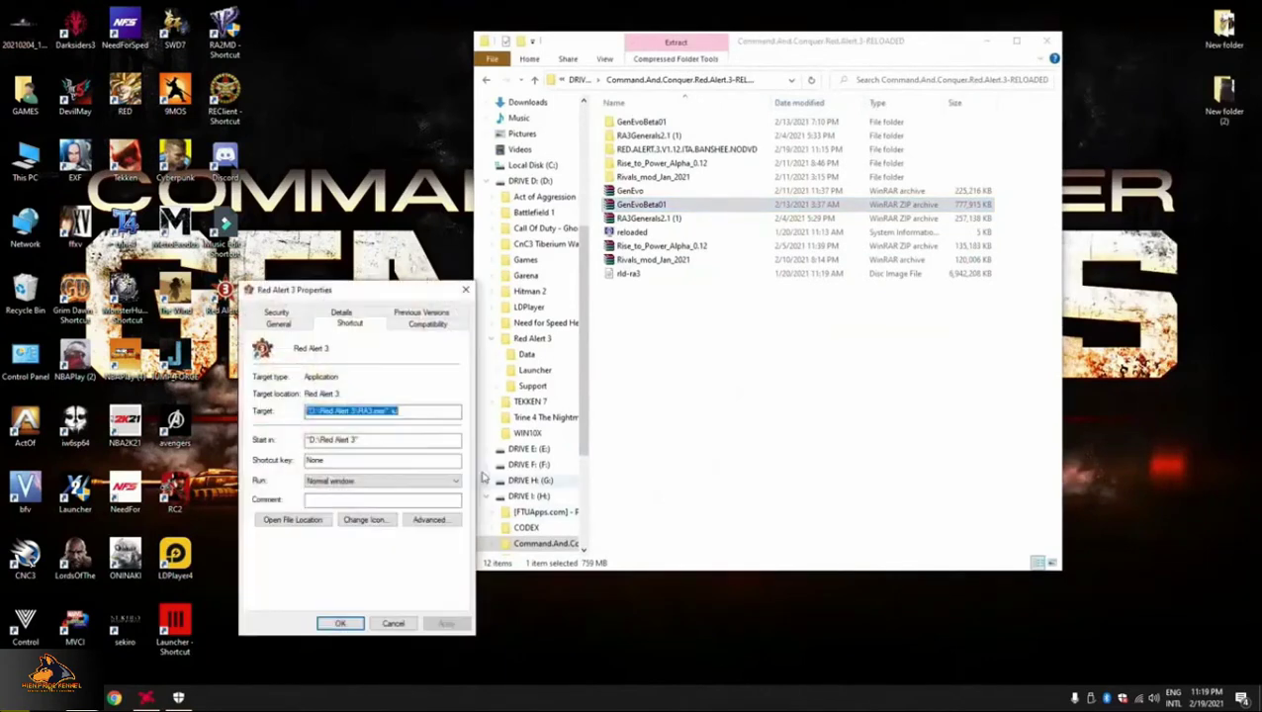
left_click(403, 414)
key("BackSpace")
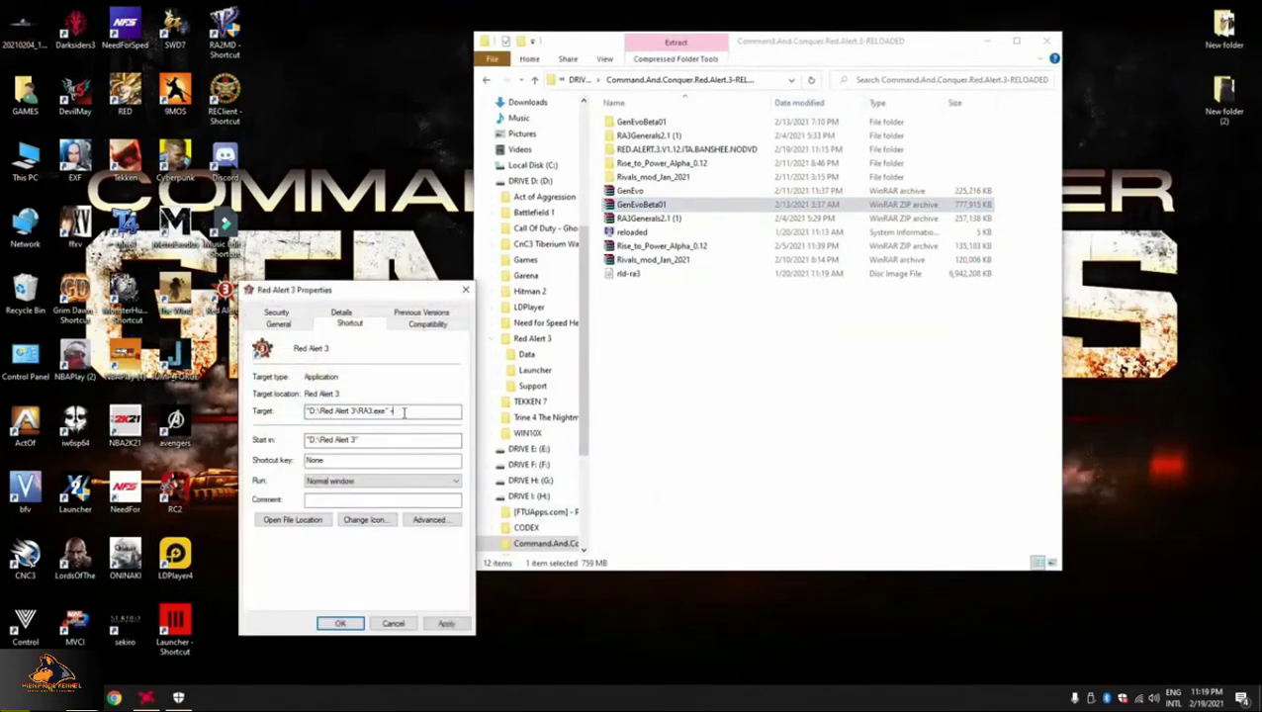
left_click(340, 624)
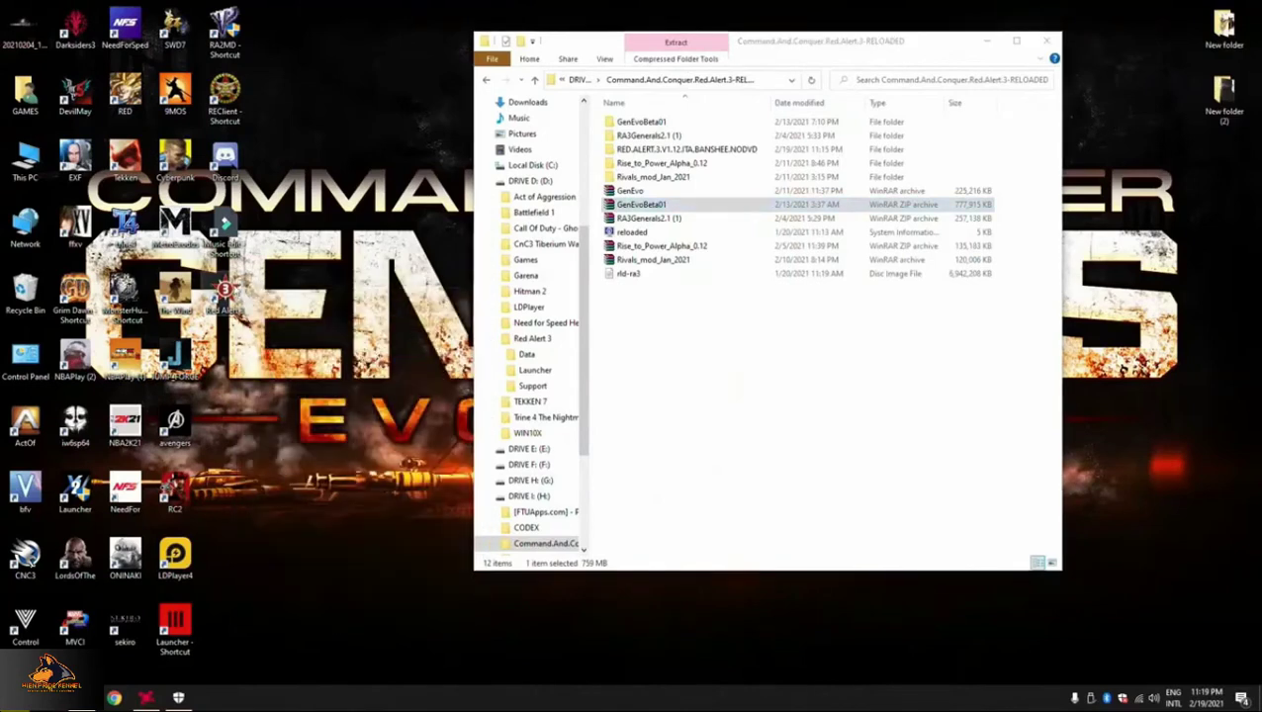
- Launch Red Alert 3, check the Replays and Mods lists in its Game Browser, and close the browser and launcher
double_click(224, 299)
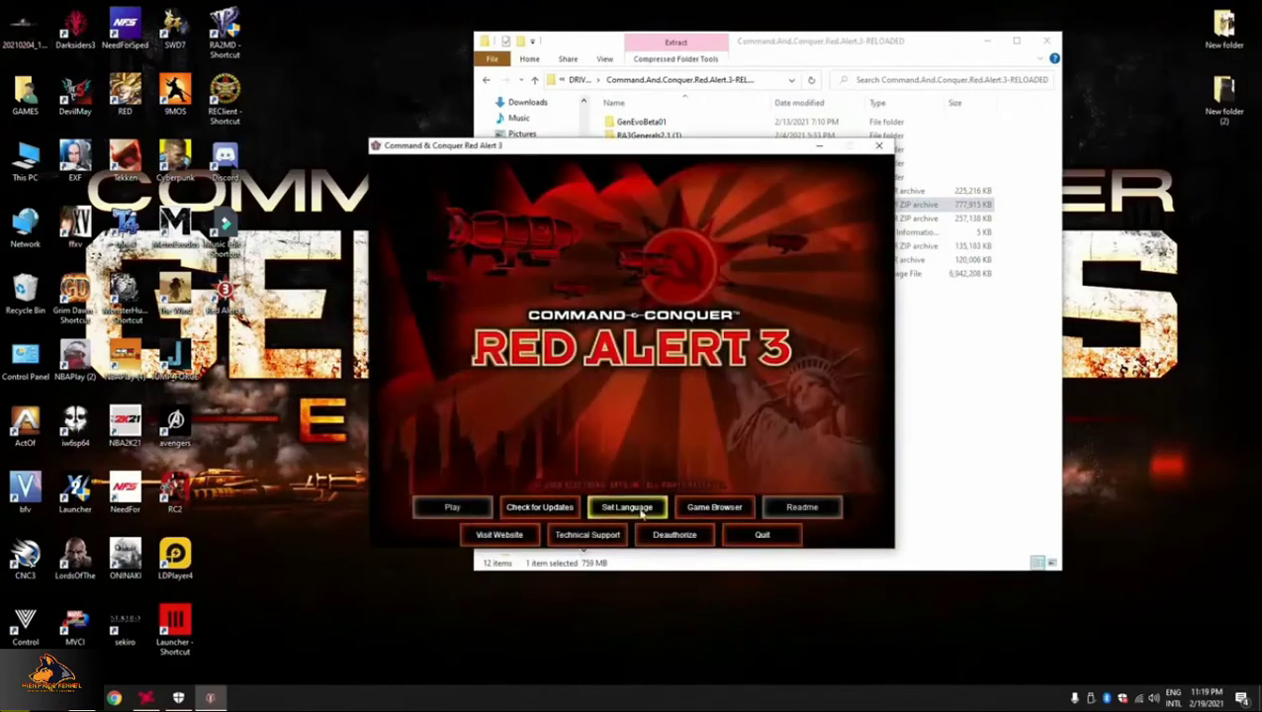
left_click(731, 512)
left_click(463, 273)
left_click(438, 273)
left_click(468, 273)
left_click(438, 273)
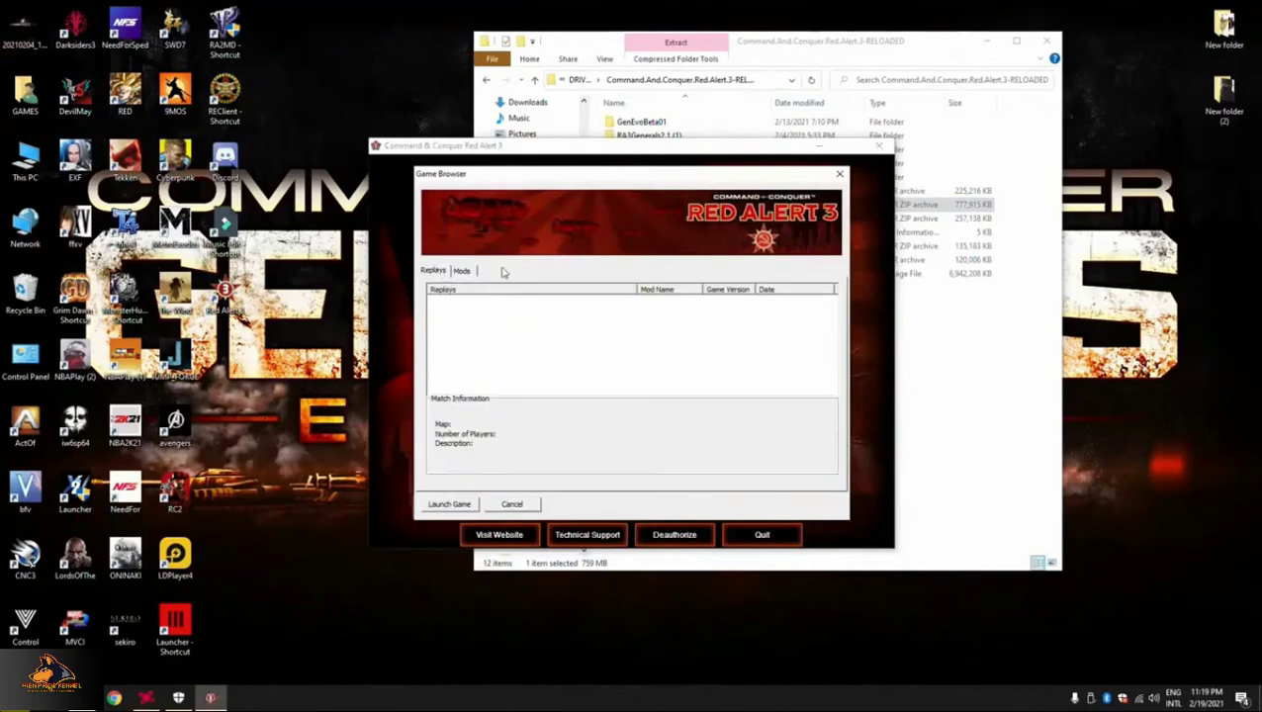
left_click(839, 174)
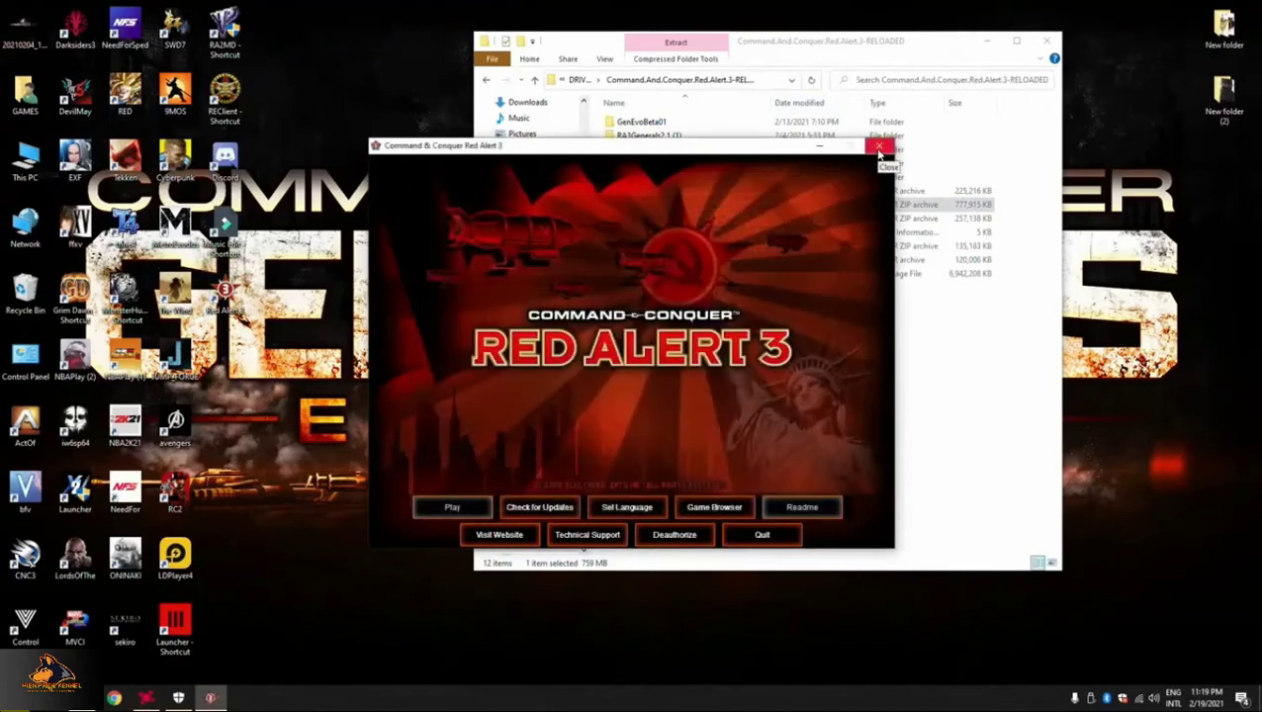
left_click(879, 149)
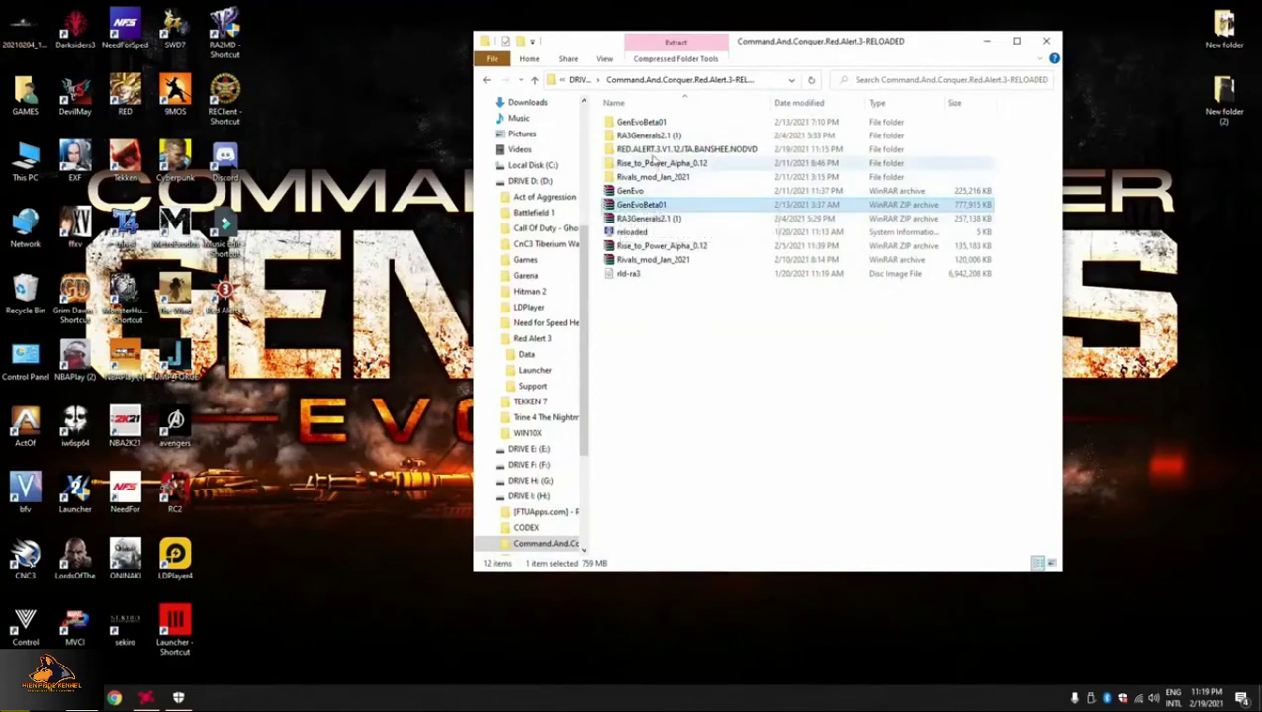
- View the contents of the innermost GenEvo folder inside GenEvoBeta01 and minimize the folder window
double_click(660, 122)
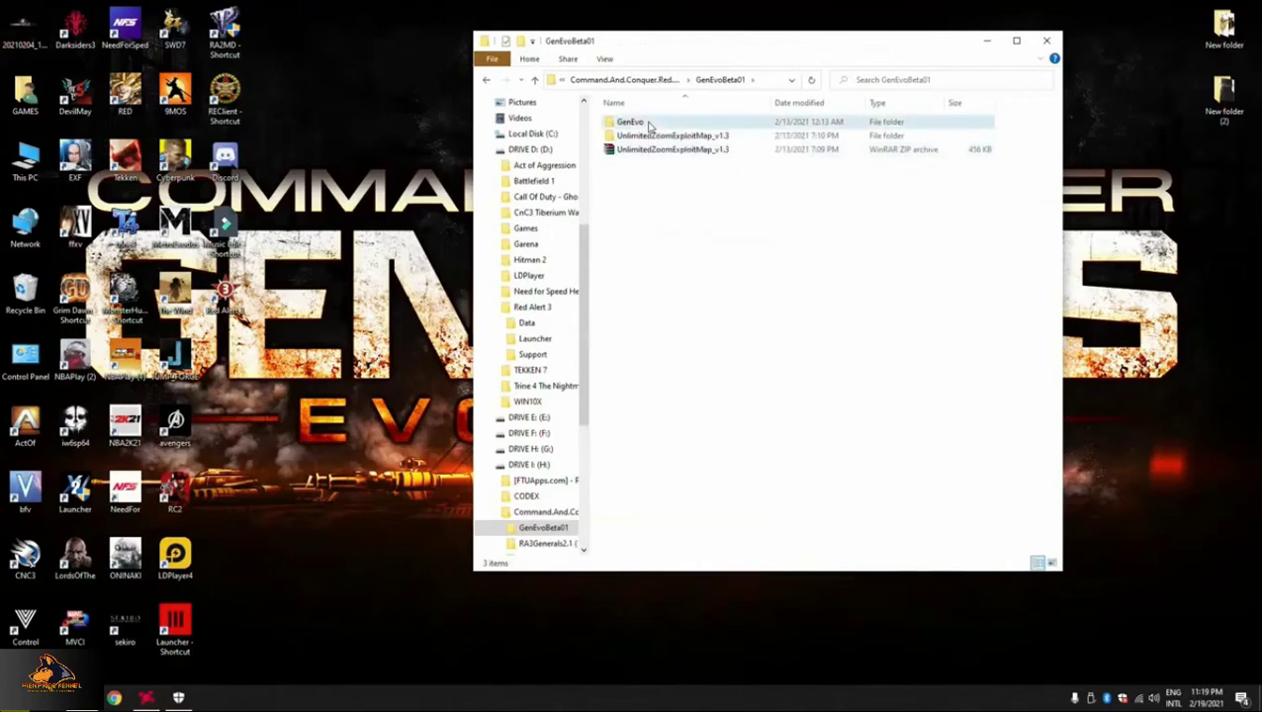
double_click(649, 123)
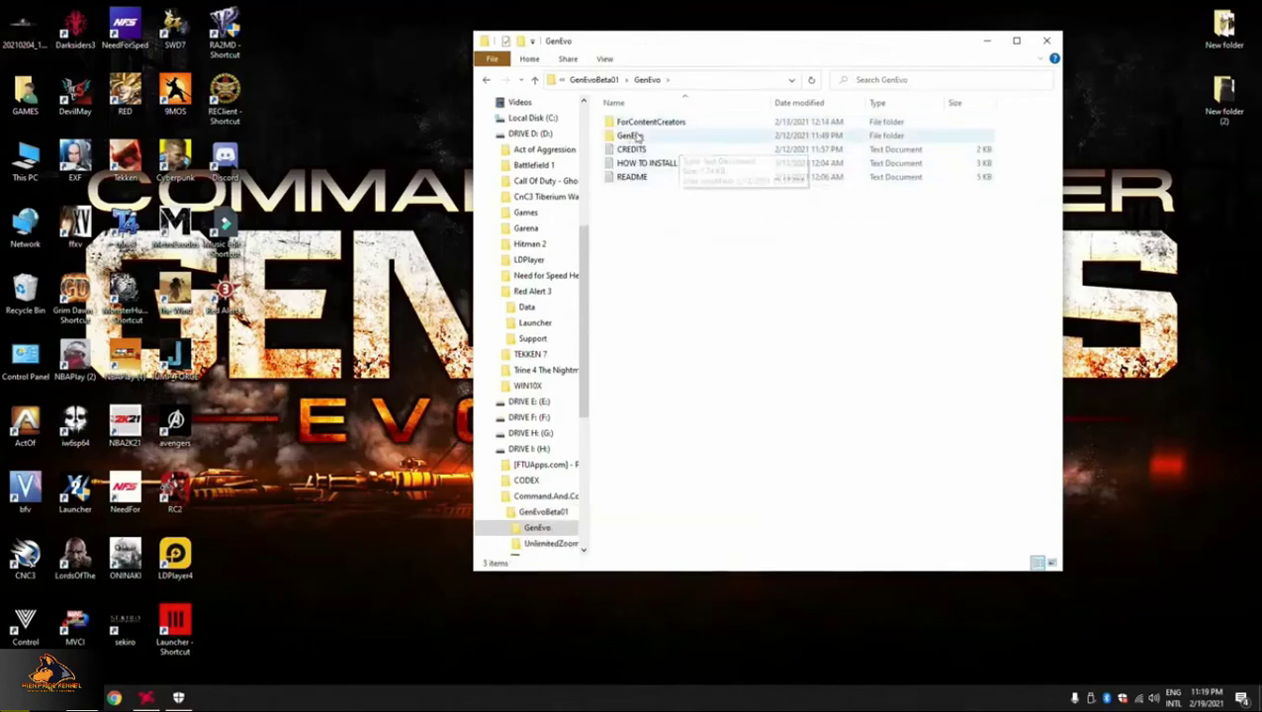
double_click(638, 136)
double_click(940, 171)
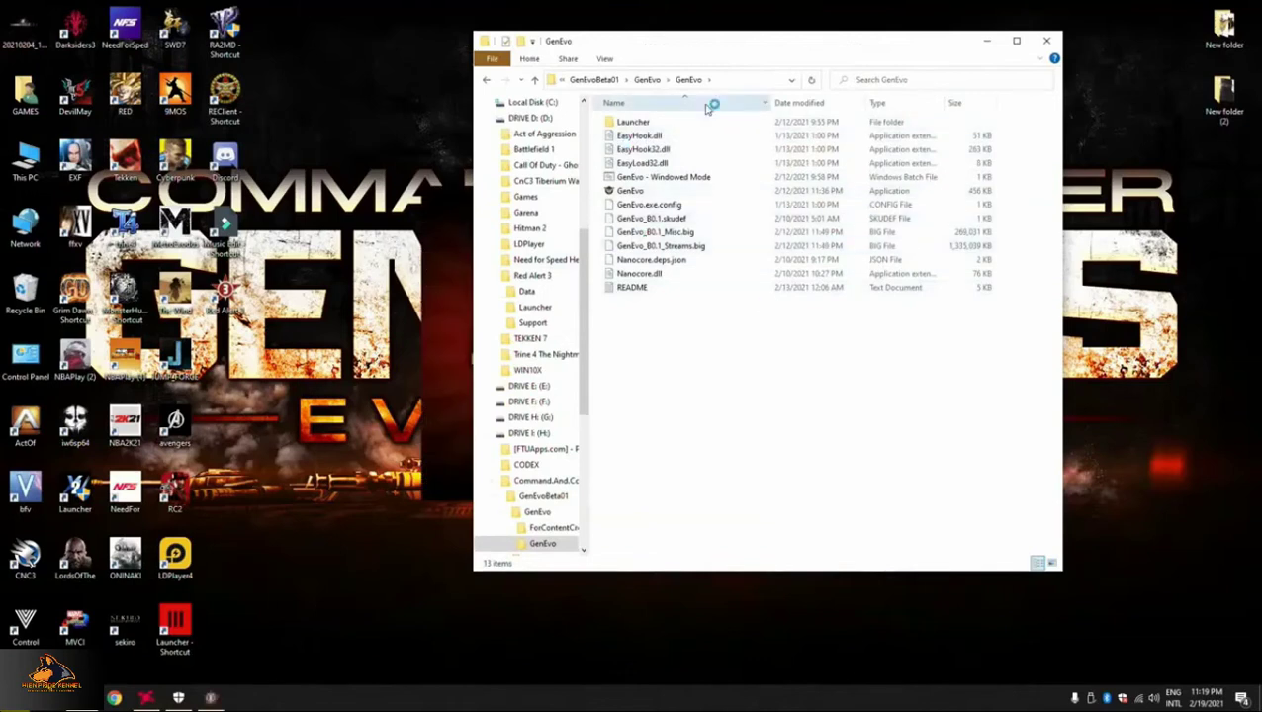
left_click(985, 43)
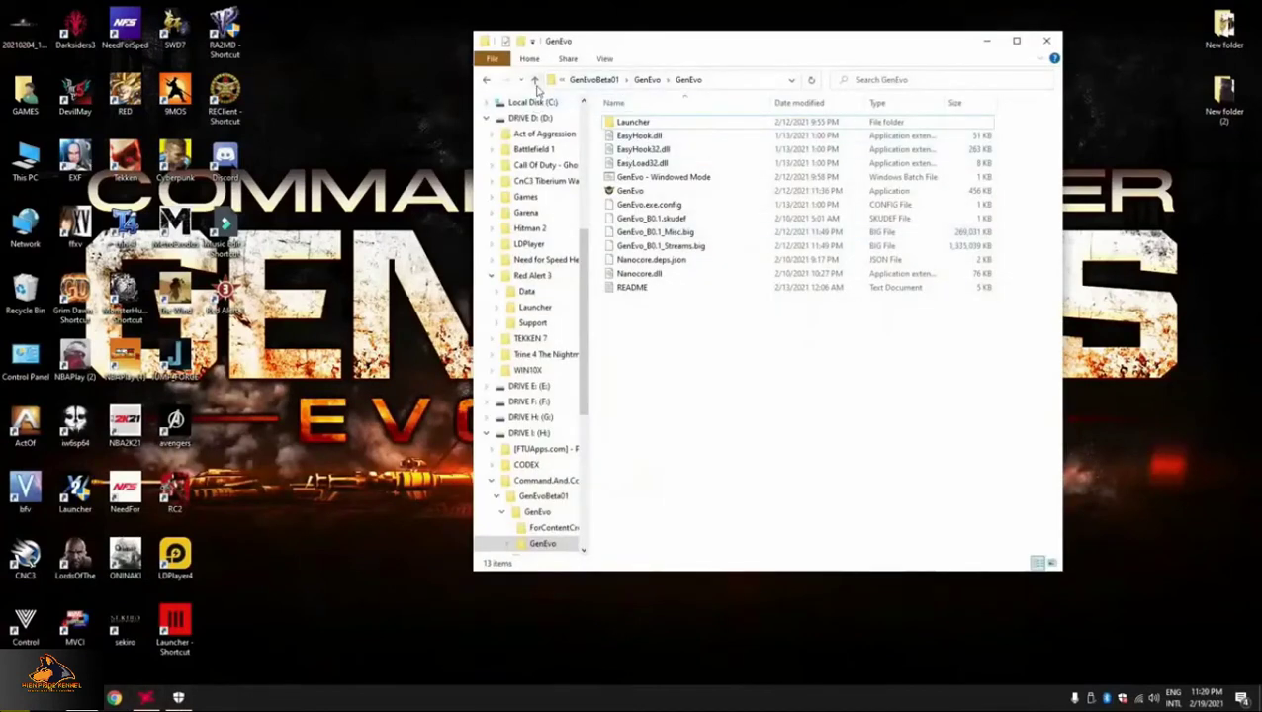
- Go up one level and copy the inner GenEvo folder
left_click(535, 80)
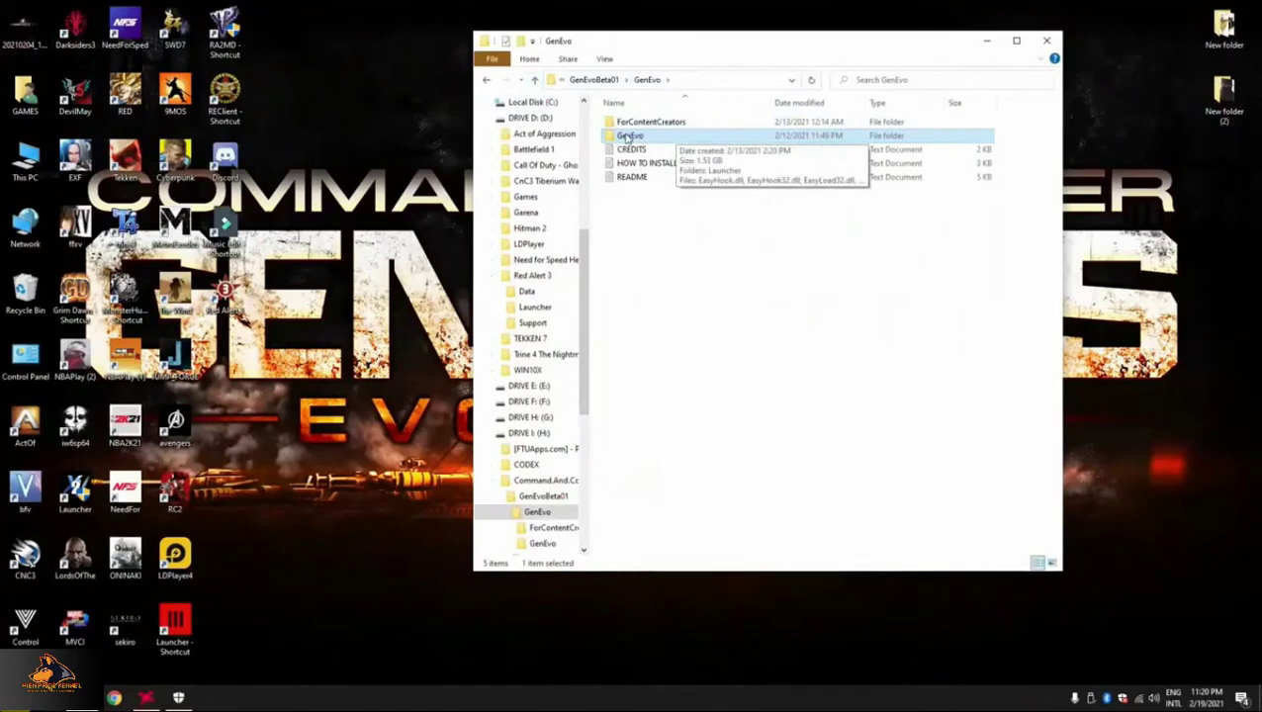
right_click(626, 137)
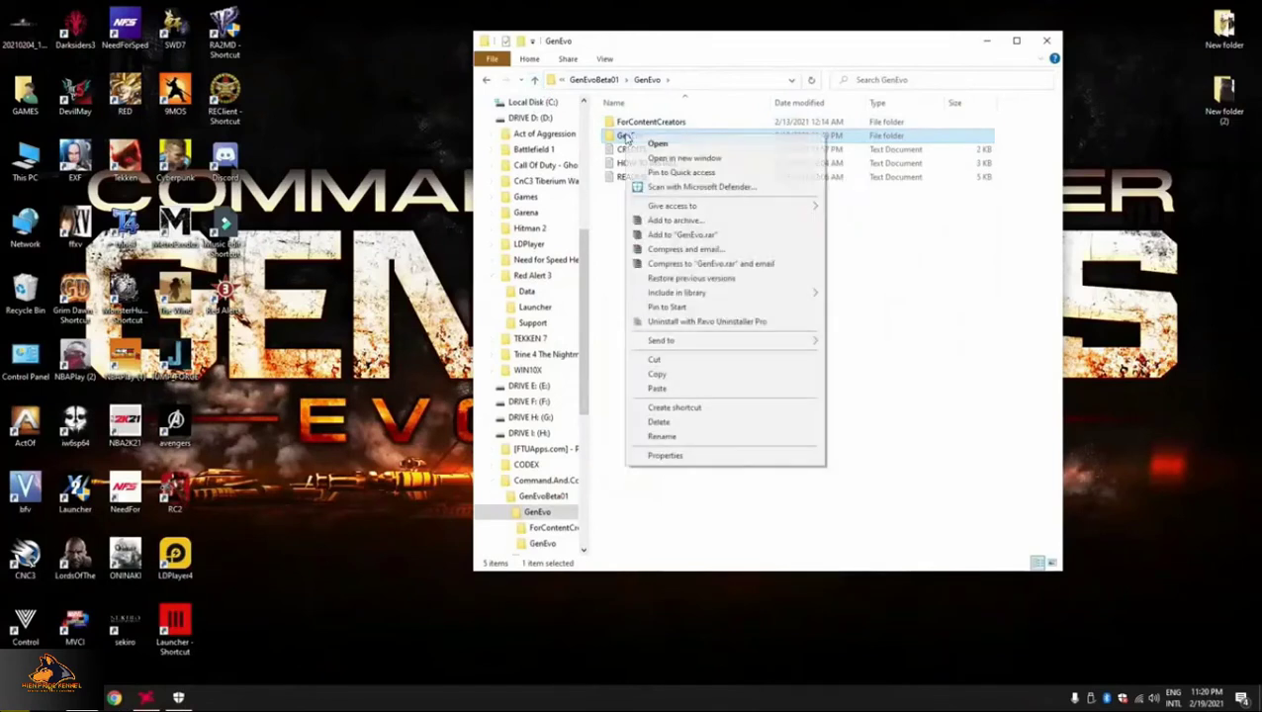
left_click(706, 377)
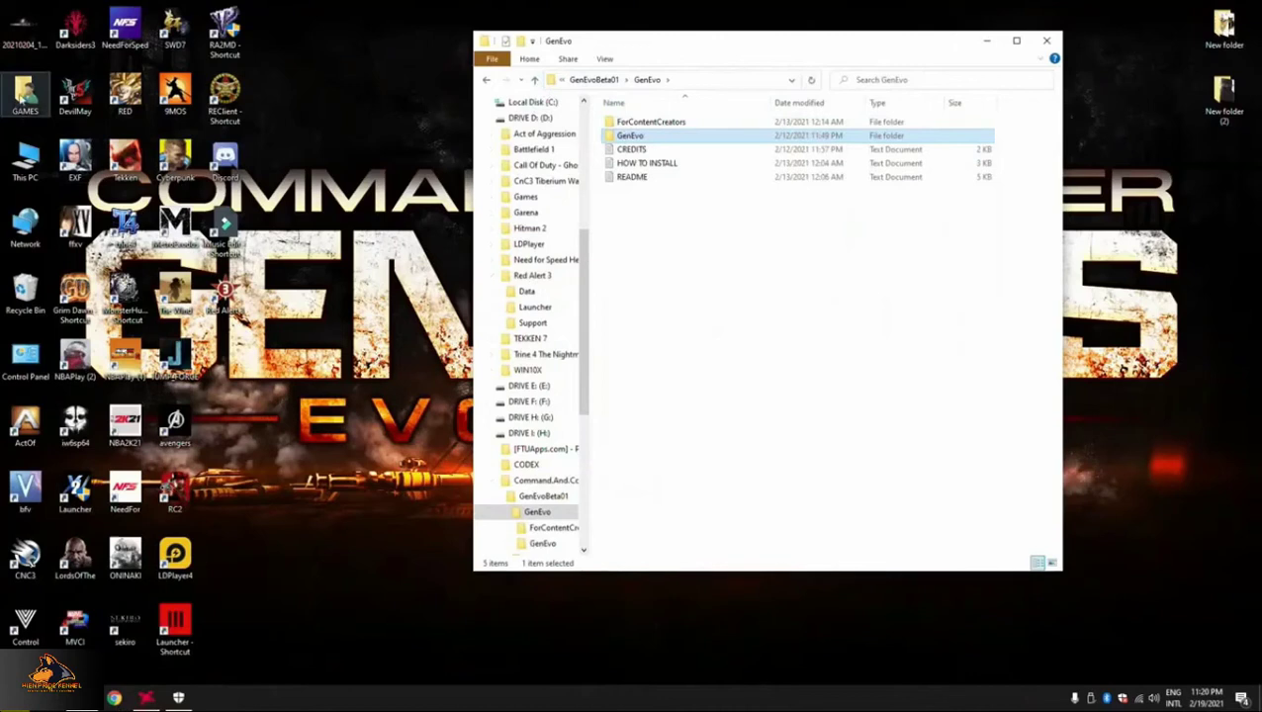
- Look through the game folders in Documents, opened from the GAMES folder, and clear the folder windows away
double_click(22, 97)
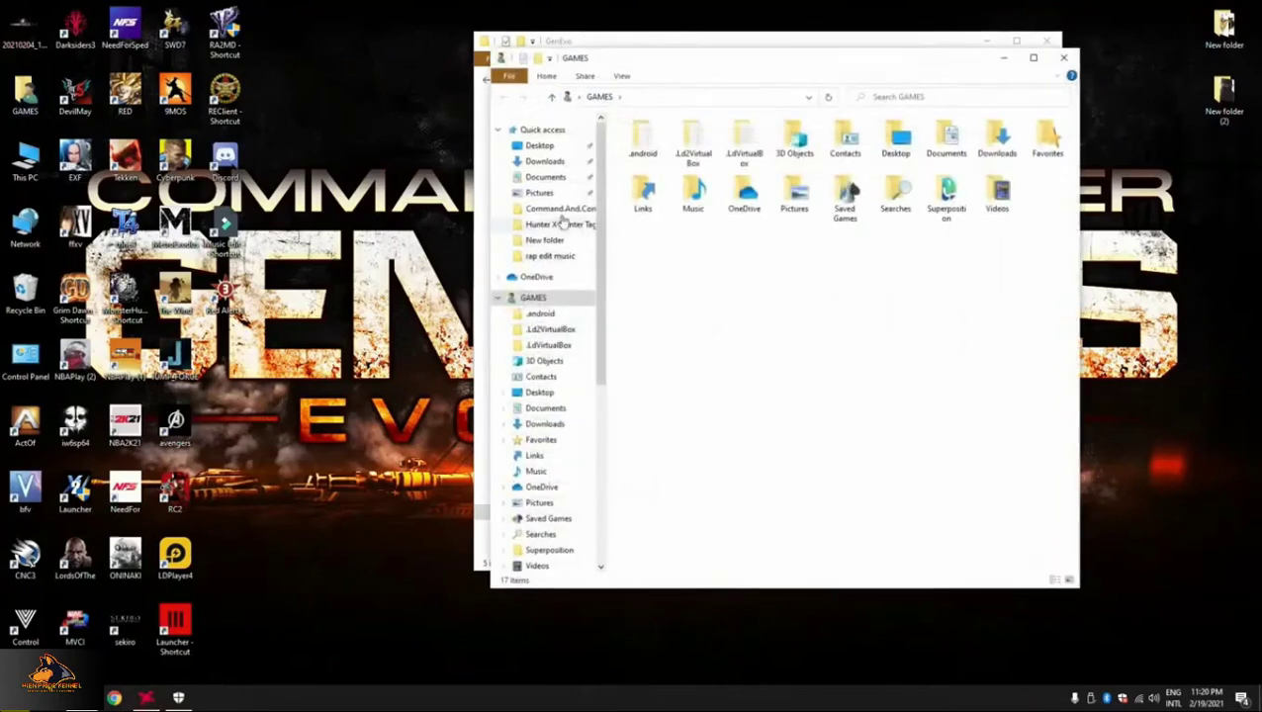
left_click(551, 179)
scroll(757, 292, "down", 3)
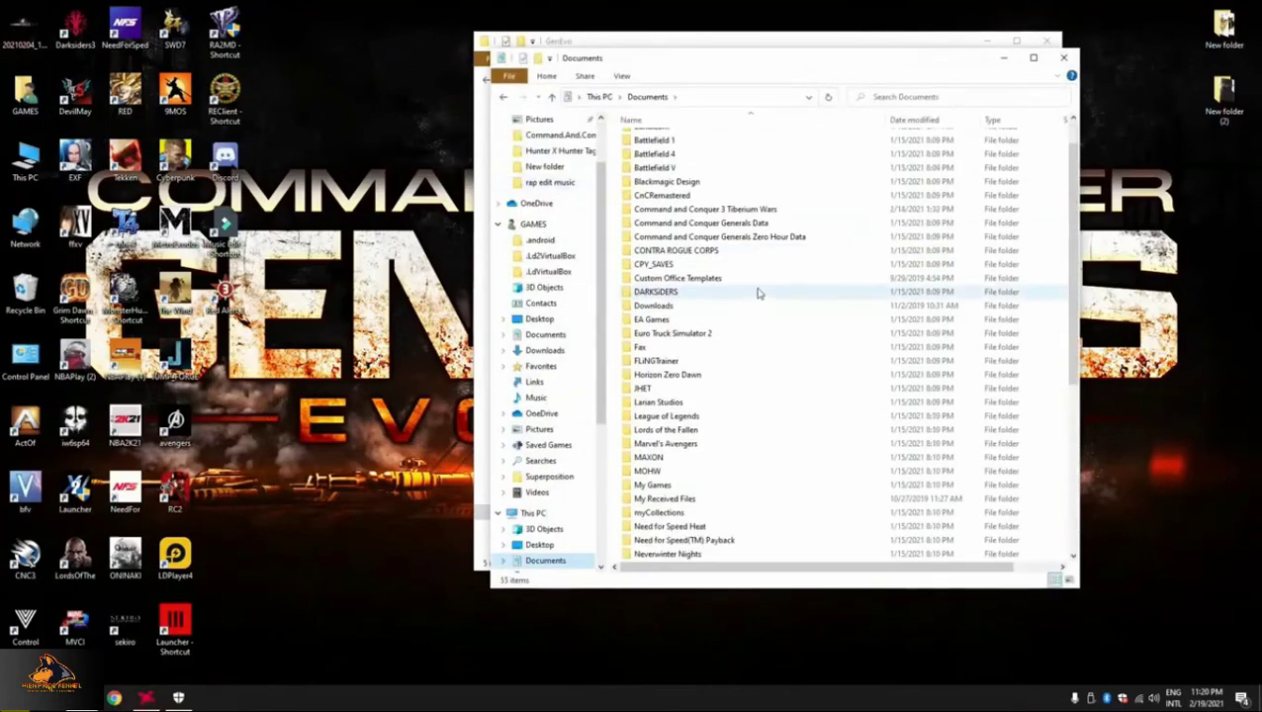
scroll(758, 293, "down", 4)
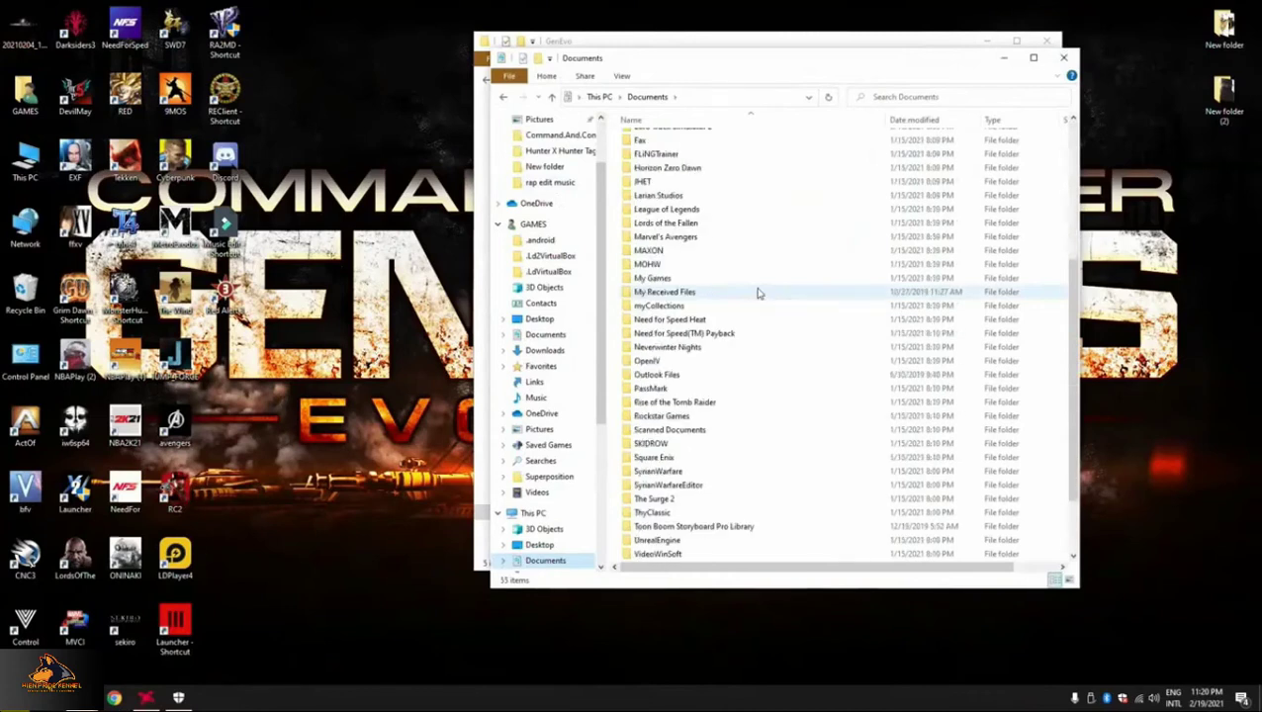
scroll(757, 293, "up", 3)
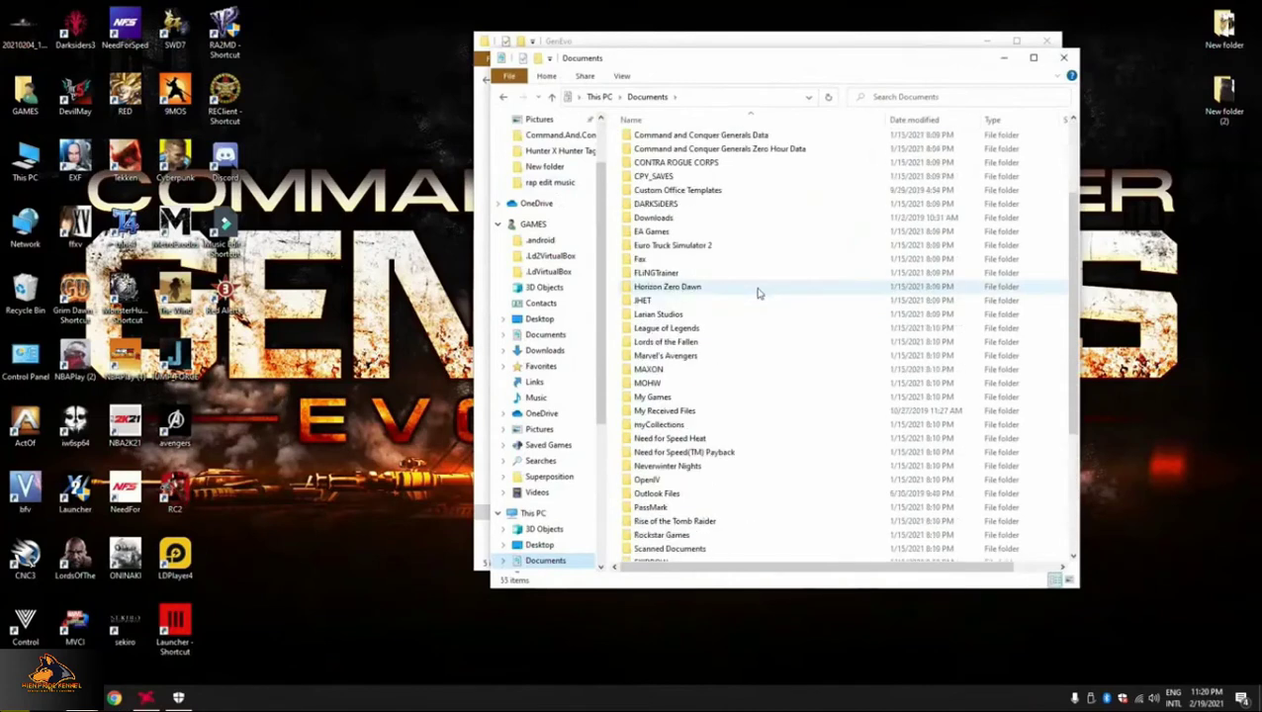
scroll(758, 293, "up", 1)
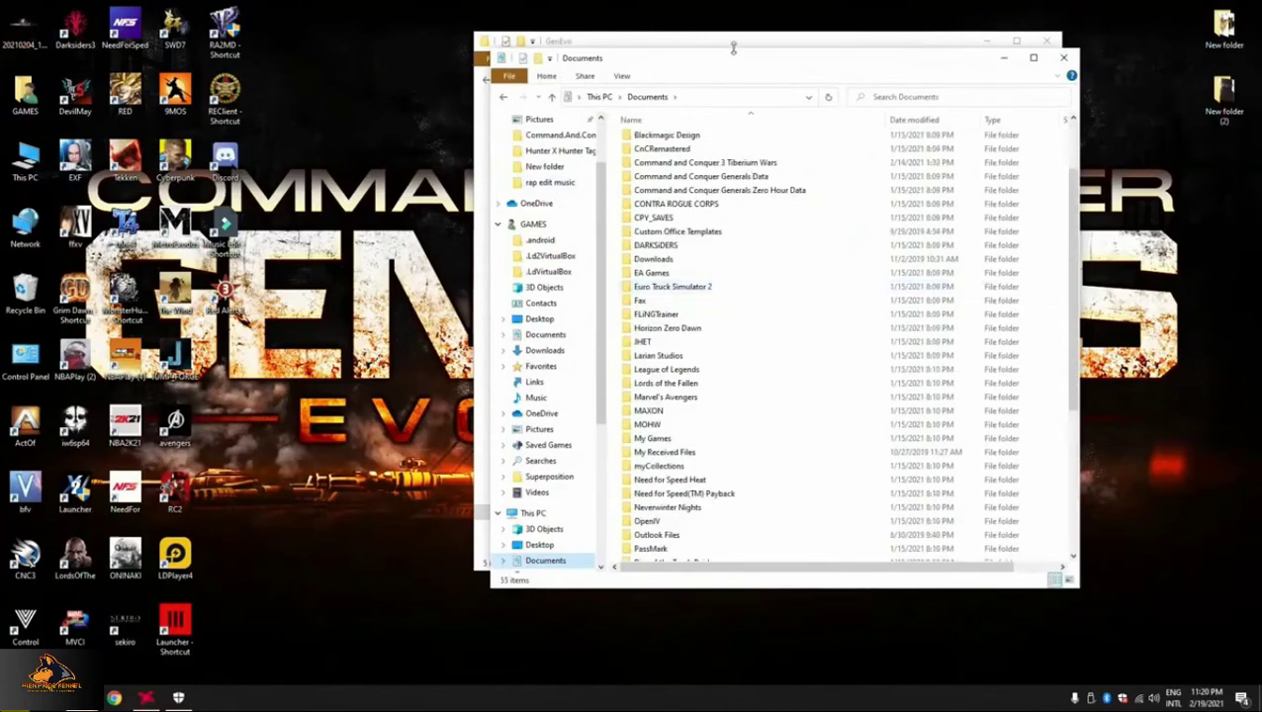
left_click_drag(740, 62, 603, 23)
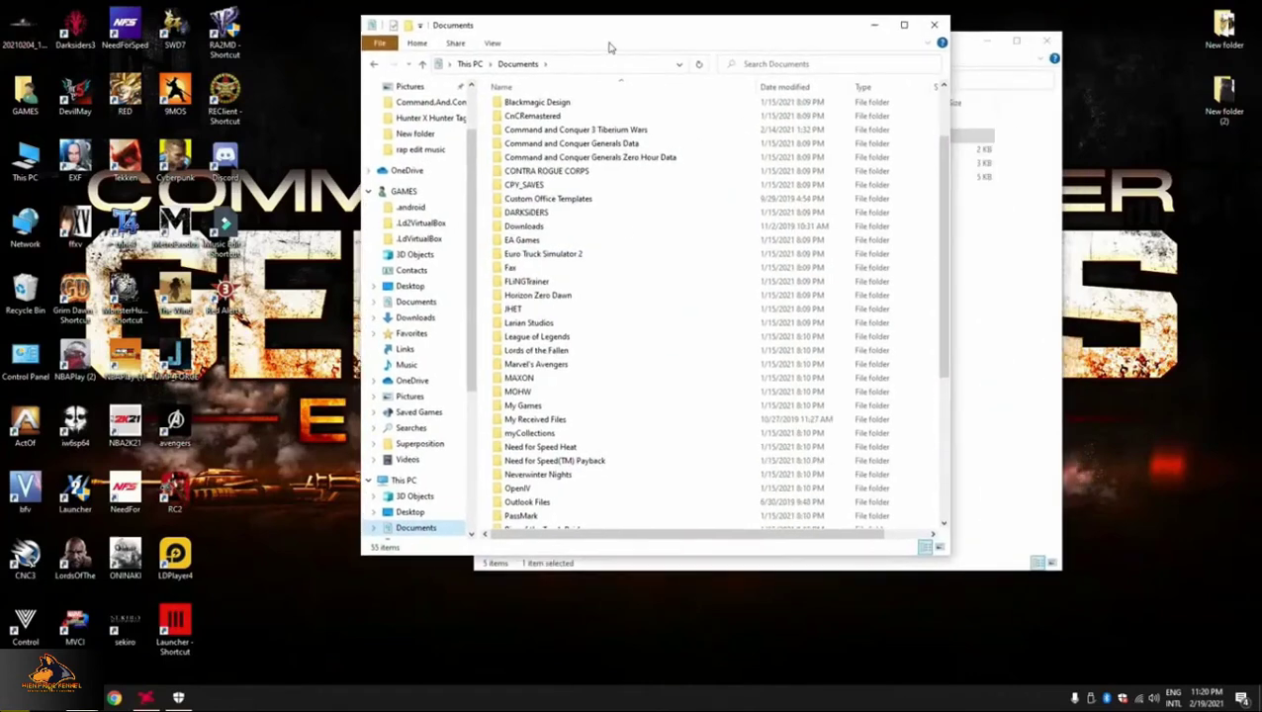
scroll(639, 355, "down", 6)
scroll(566, 484, "up", 4)
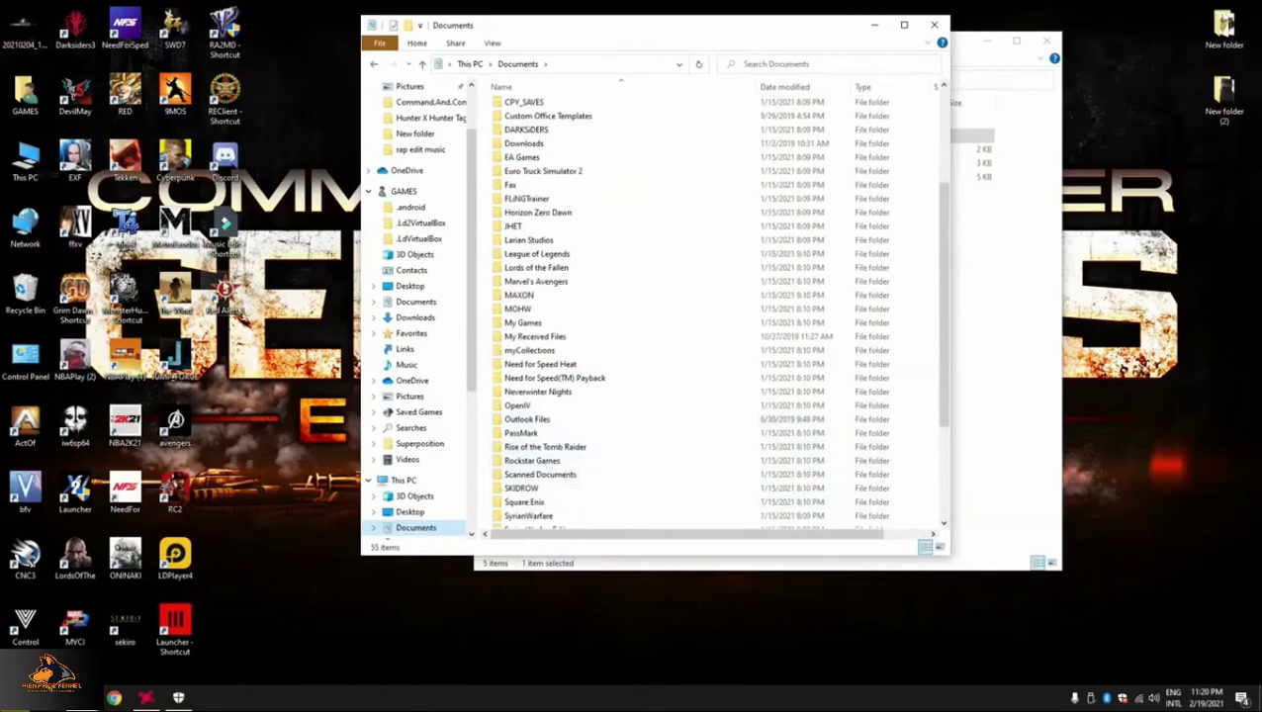
left_click(469, 510)
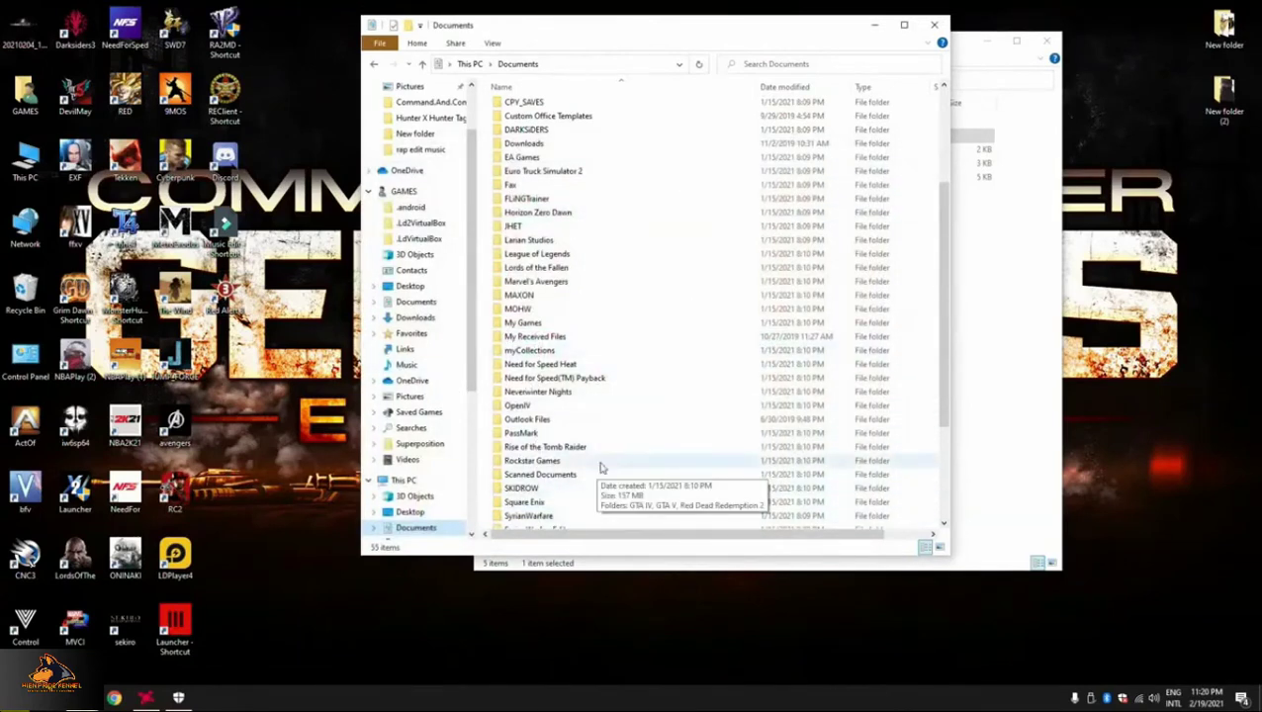
left_click(934, 25)
left_click(985, 41)
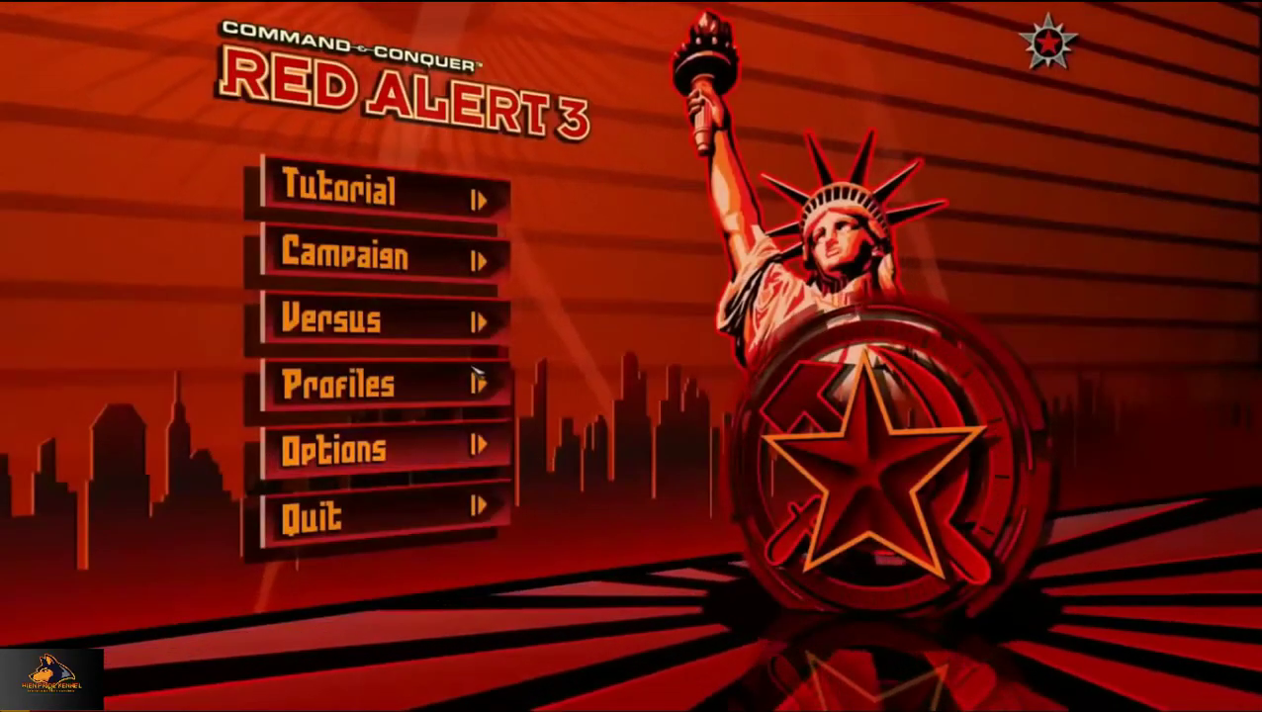
- Start a Versus skirmish as the Allies against one Easy opponent, keeping the default 10000 initial resources
left_click(421, 329)
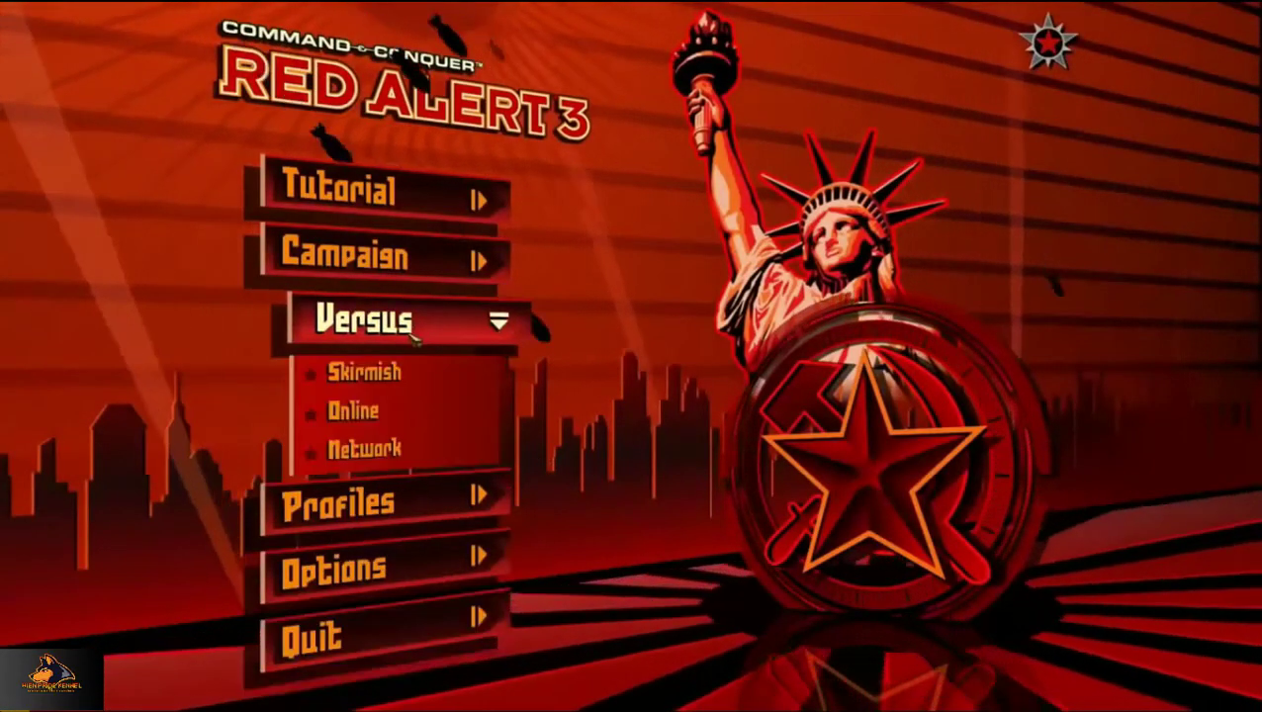
left_click(393, 374)
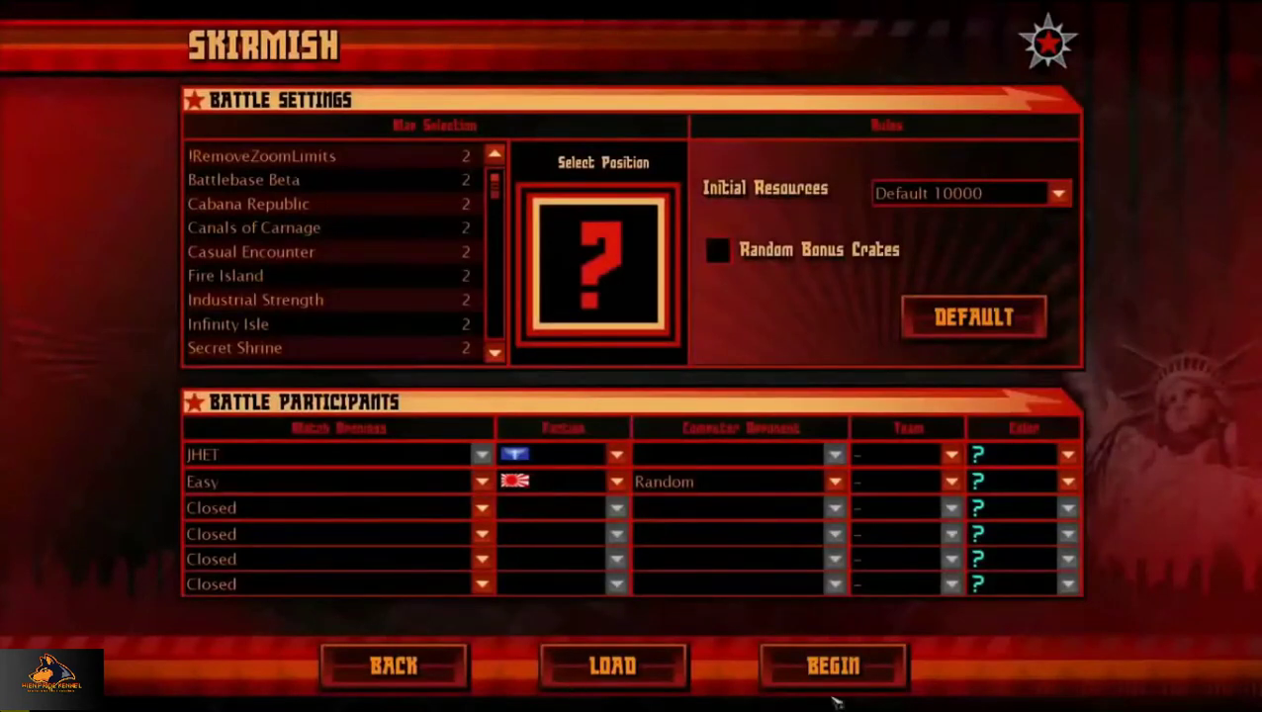
left_click(841, 666)
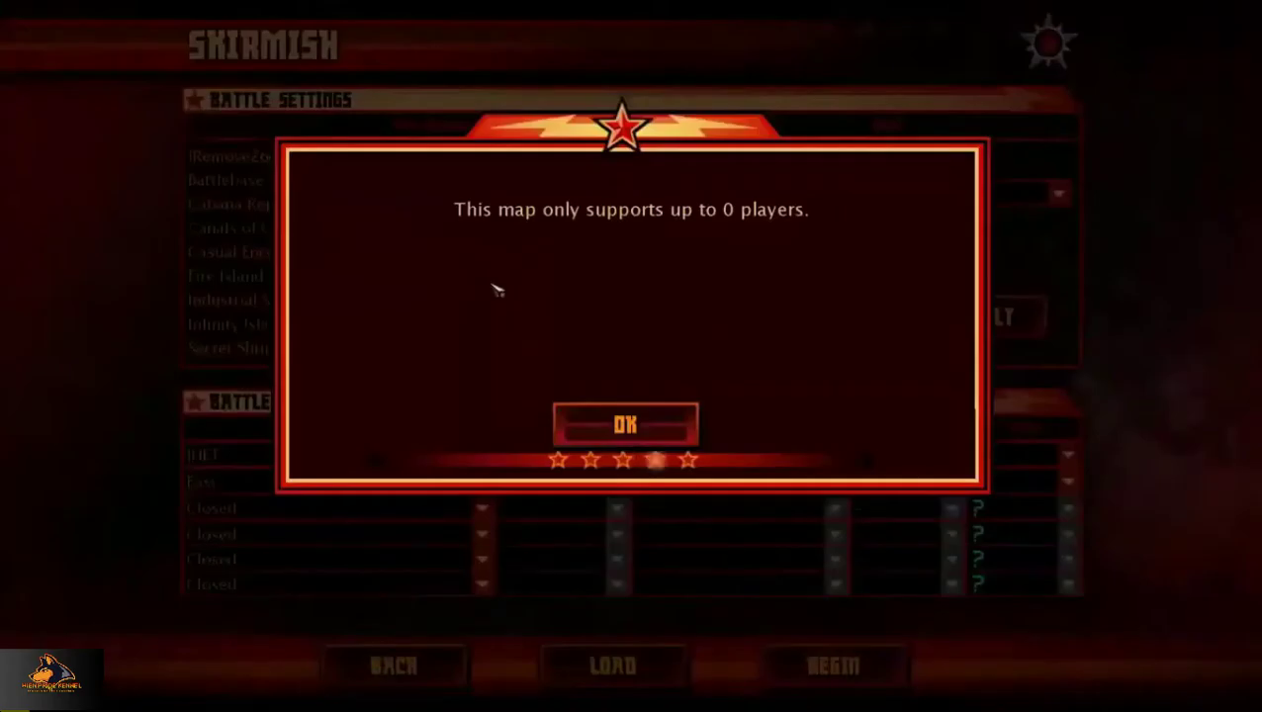
left_click(625, 426)
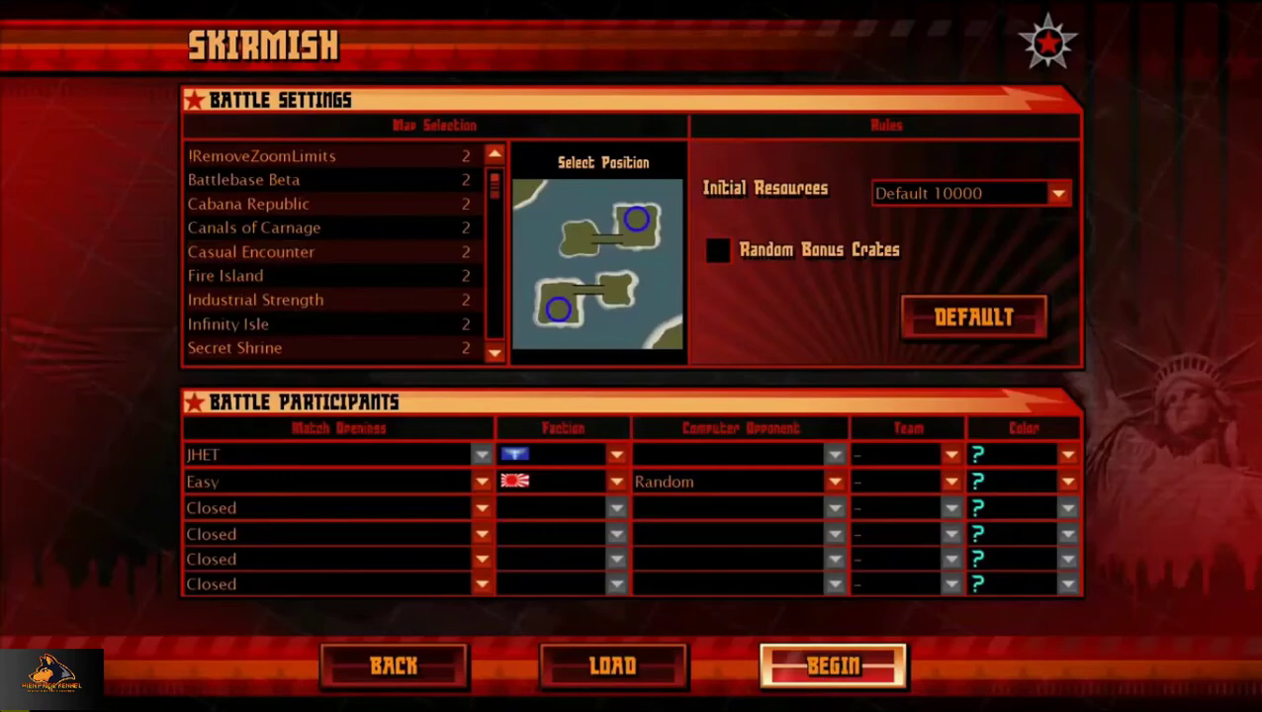
left_click(831, 667)
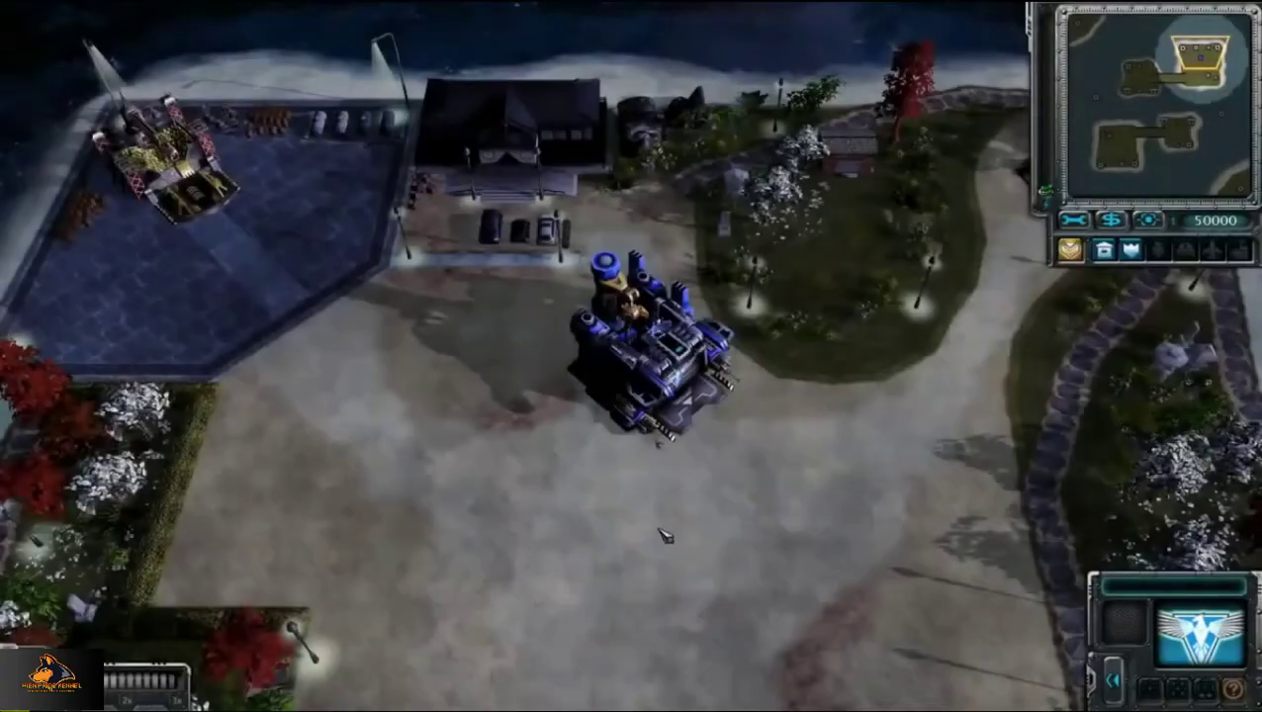
- Order a Boot Camp from the Construction Yard and open the mission menu
left_click(648, 346)
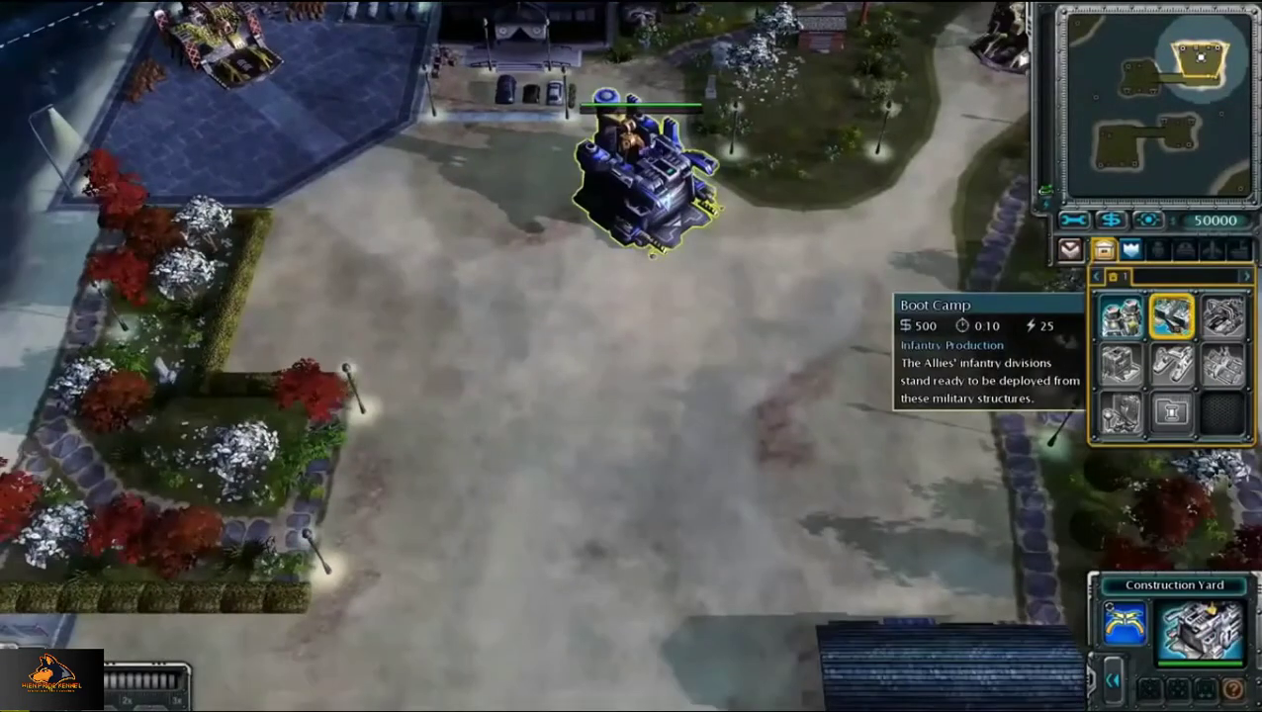
left_click(1173, 317)
key("Escape")
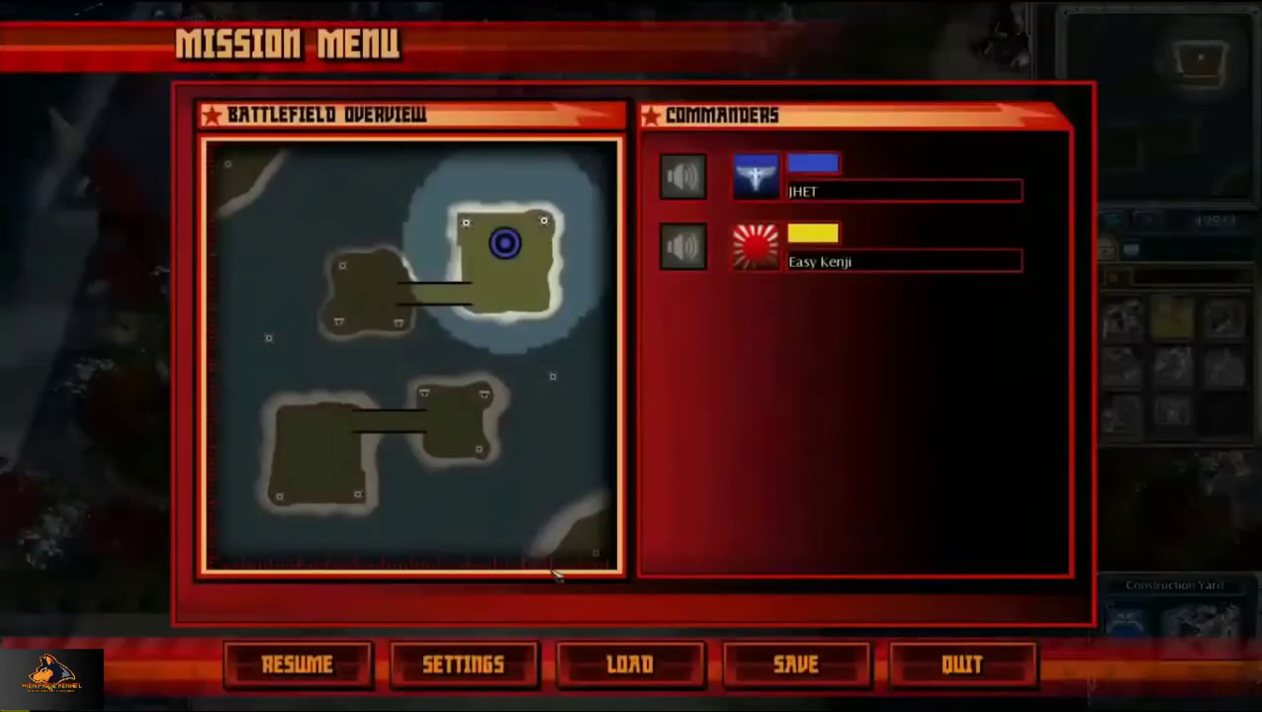
- Save the skirmish over Saved Game 2, confirming the overwrite, and return to the mission menu
left_click(802, 669)
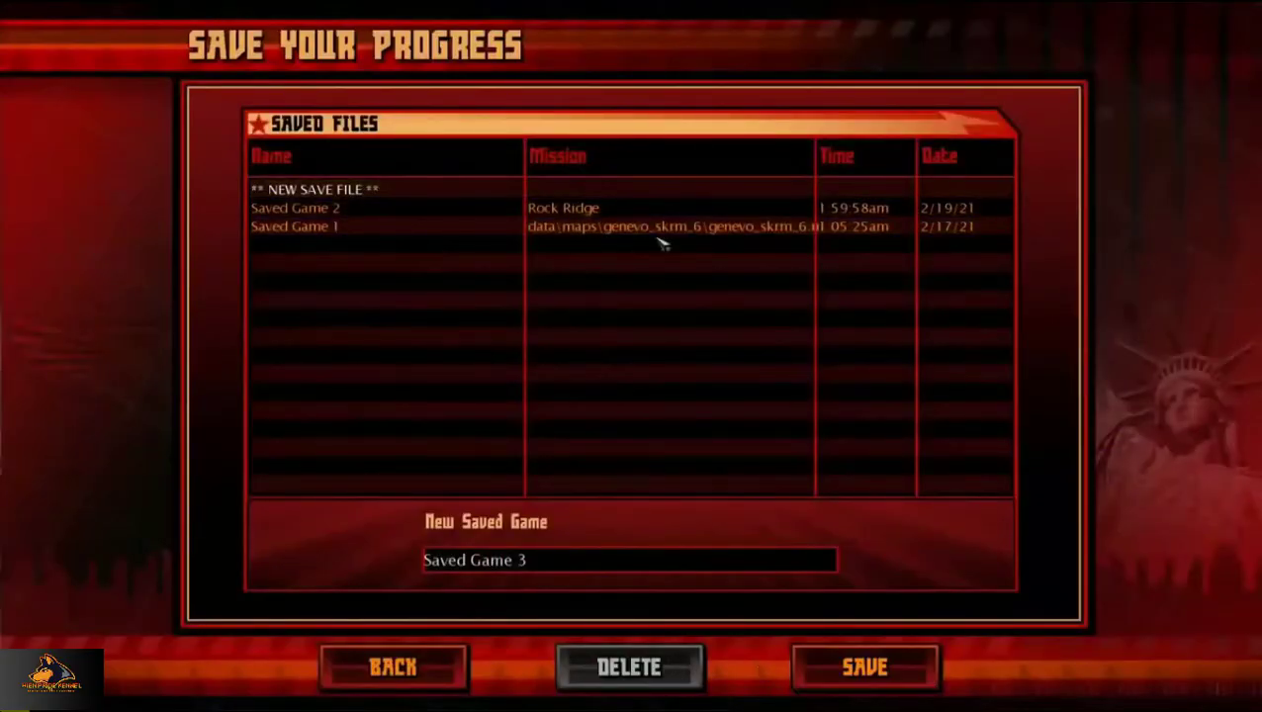
left_click(574, 211)
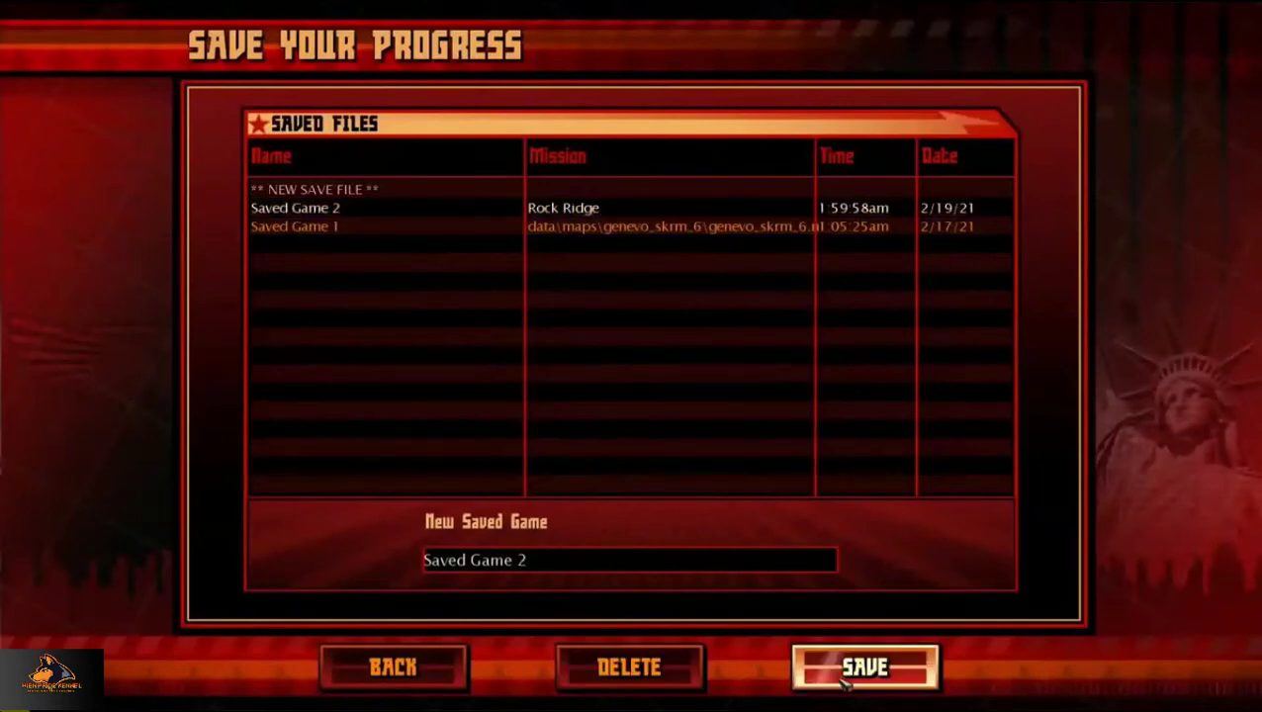
left_click(851, 673)
left_click(559, 421)
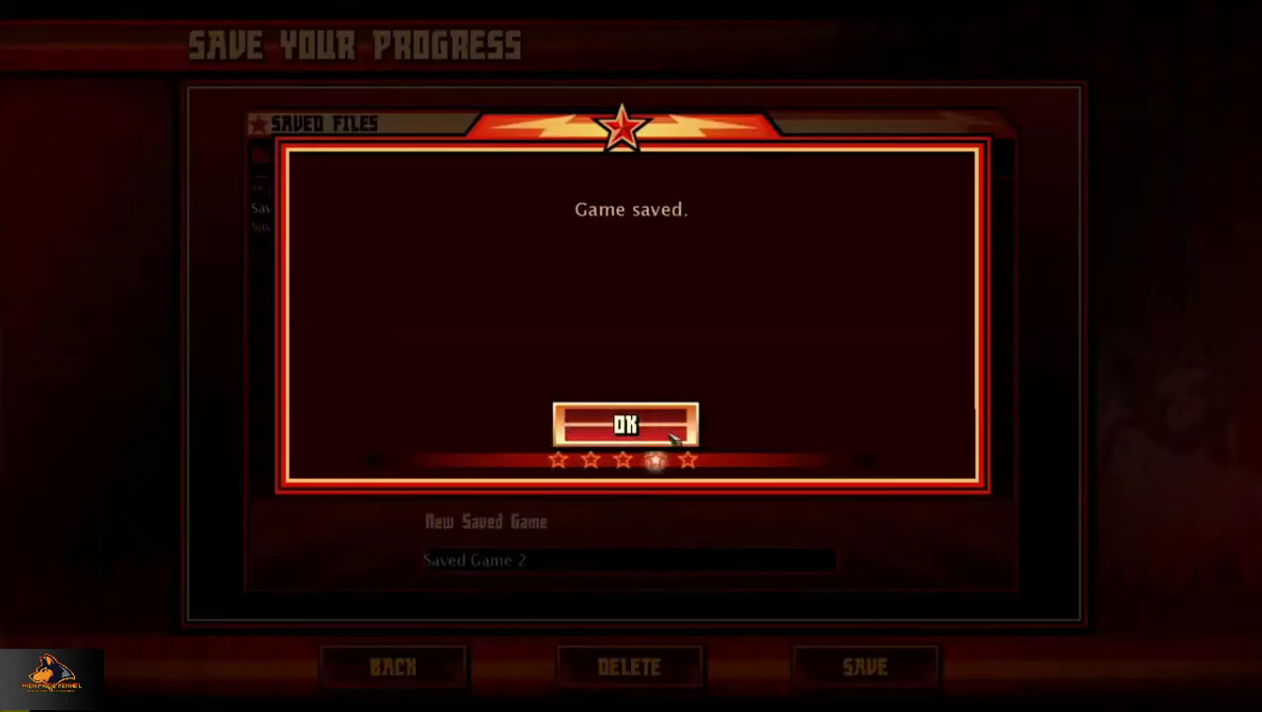
left_click(600, 427)
key("Escape")
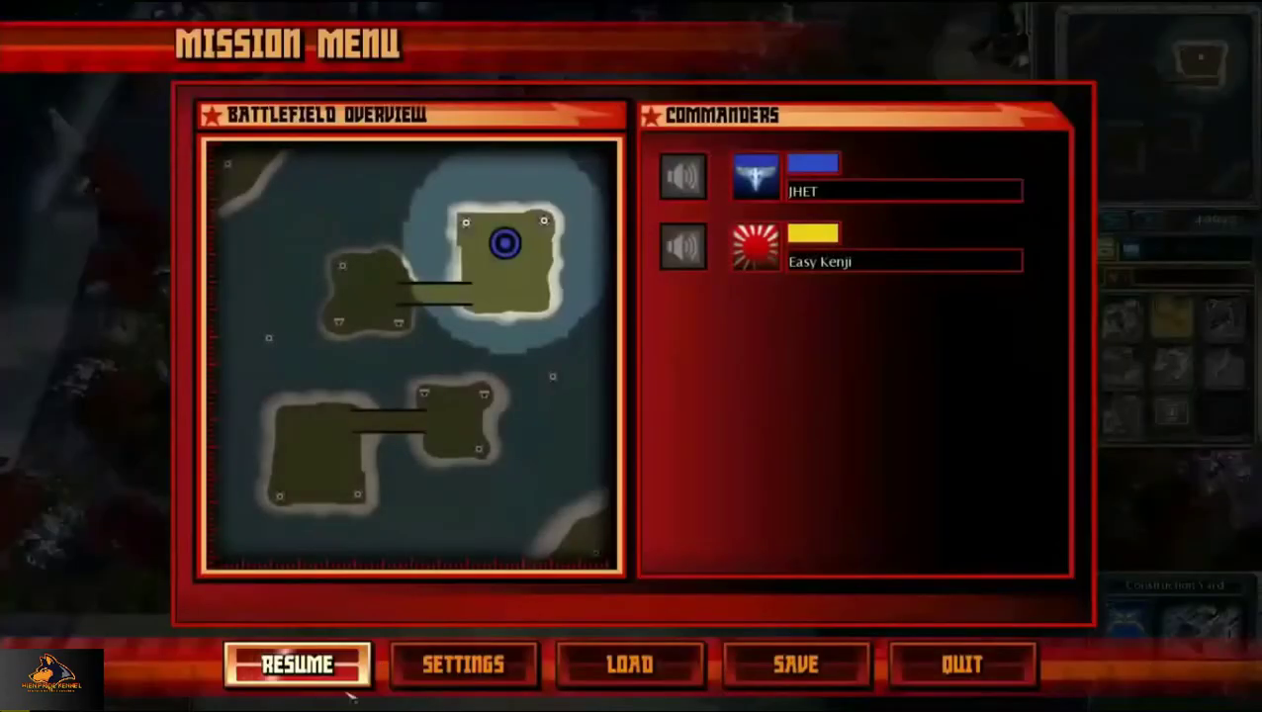
- Quit the skirmish to the main menu and exit both Red Alert 3 and its launcher
left_click(965, 661)
left_click(463, 424)
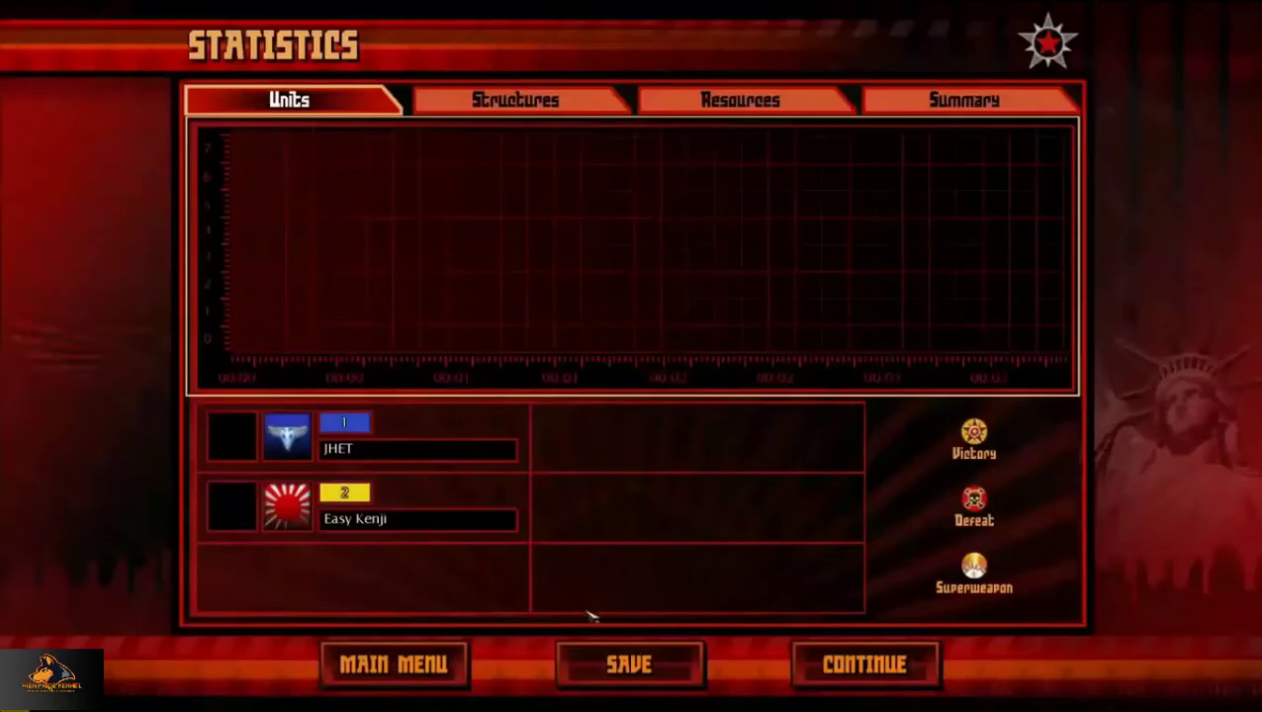
left_click(416, 665)
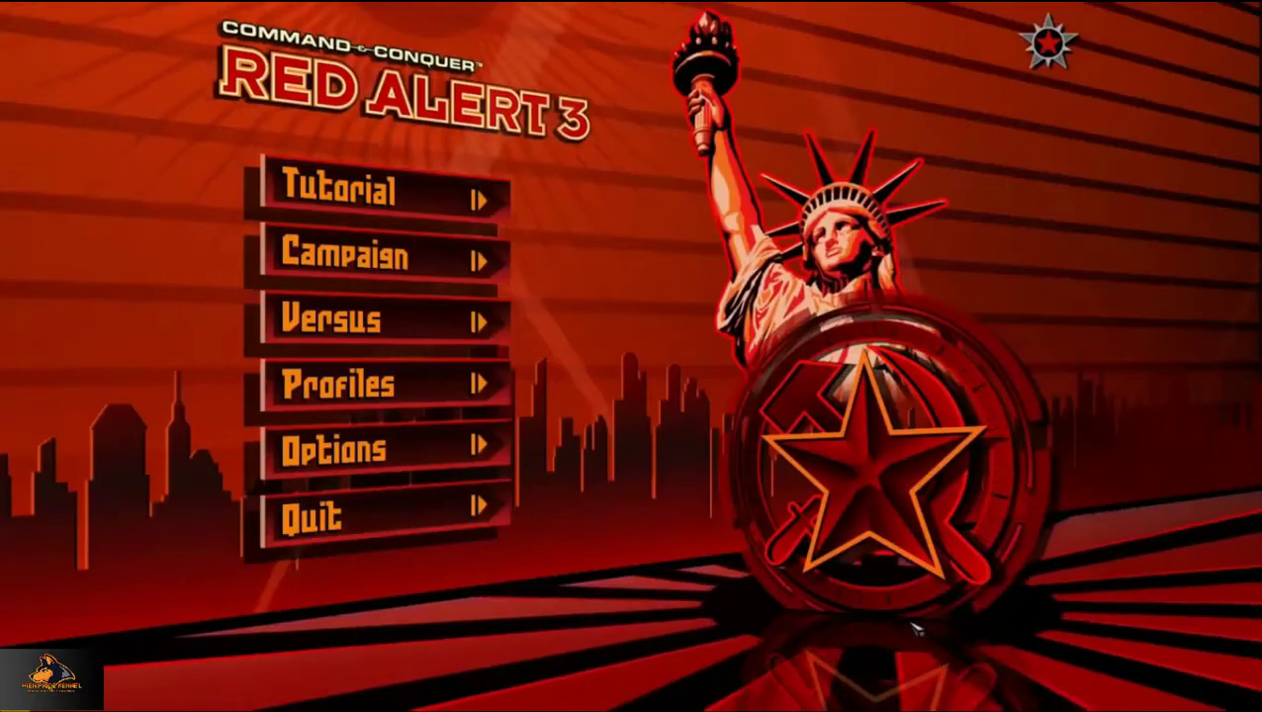
left_click(397, 506)
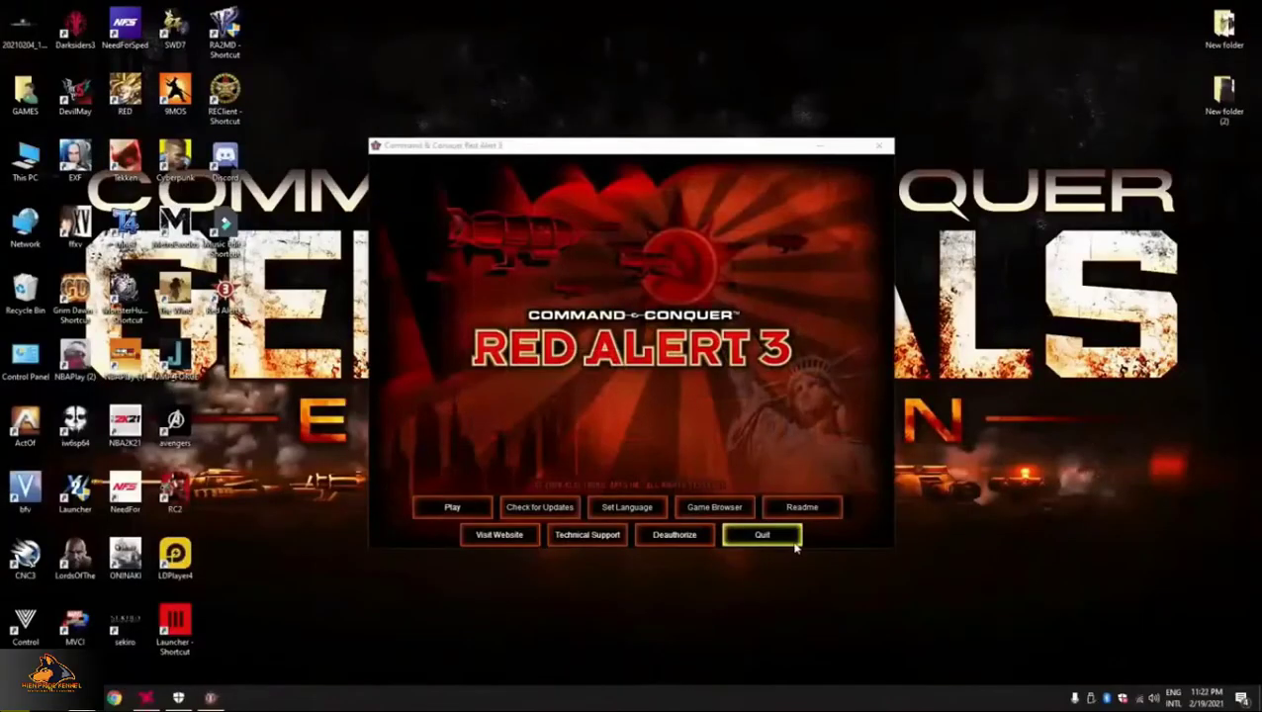
left_click(780, 540)
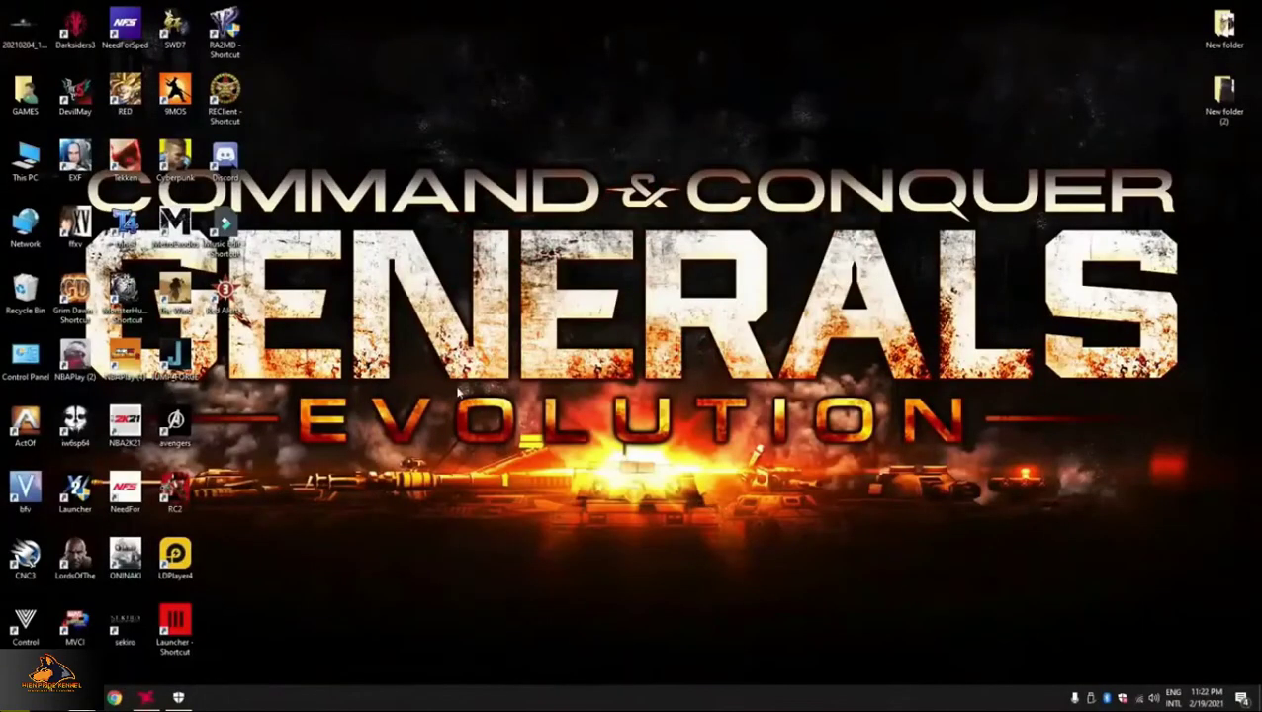
- Create a folder named Mods inside the Red Alert 3 folder in Documents
mouse_move(81, 697)
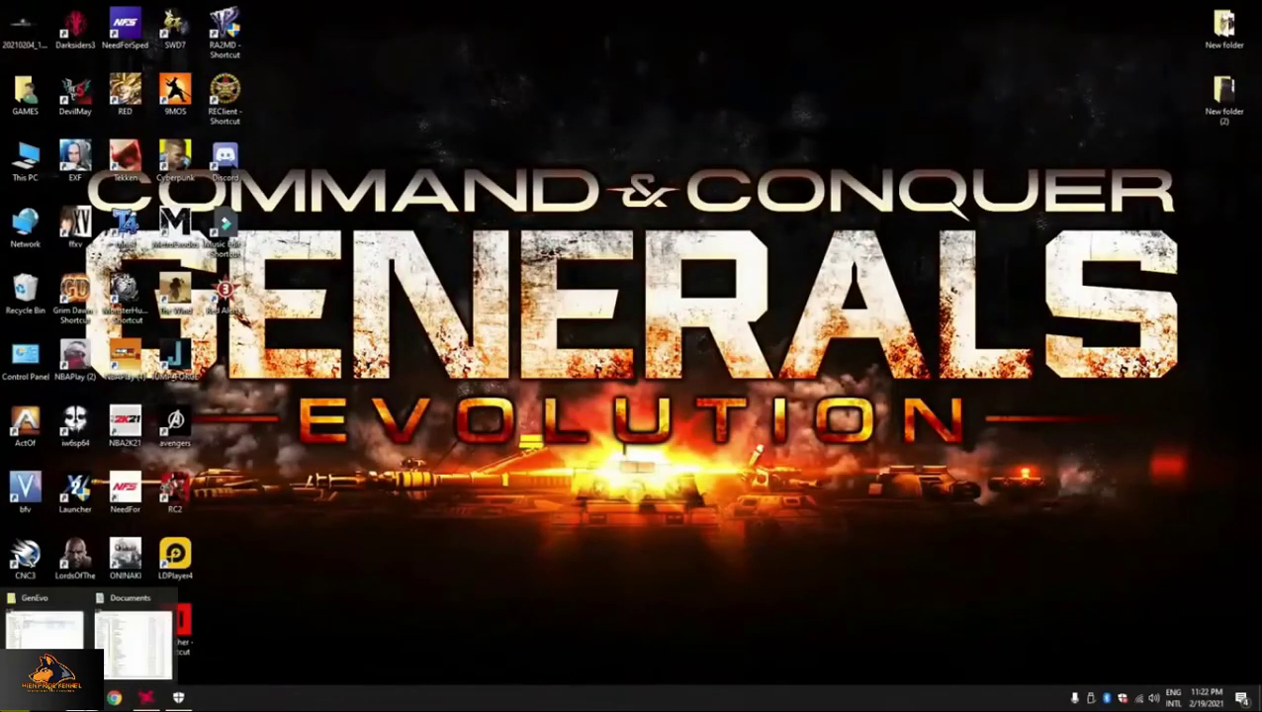
left_click(130, 604)
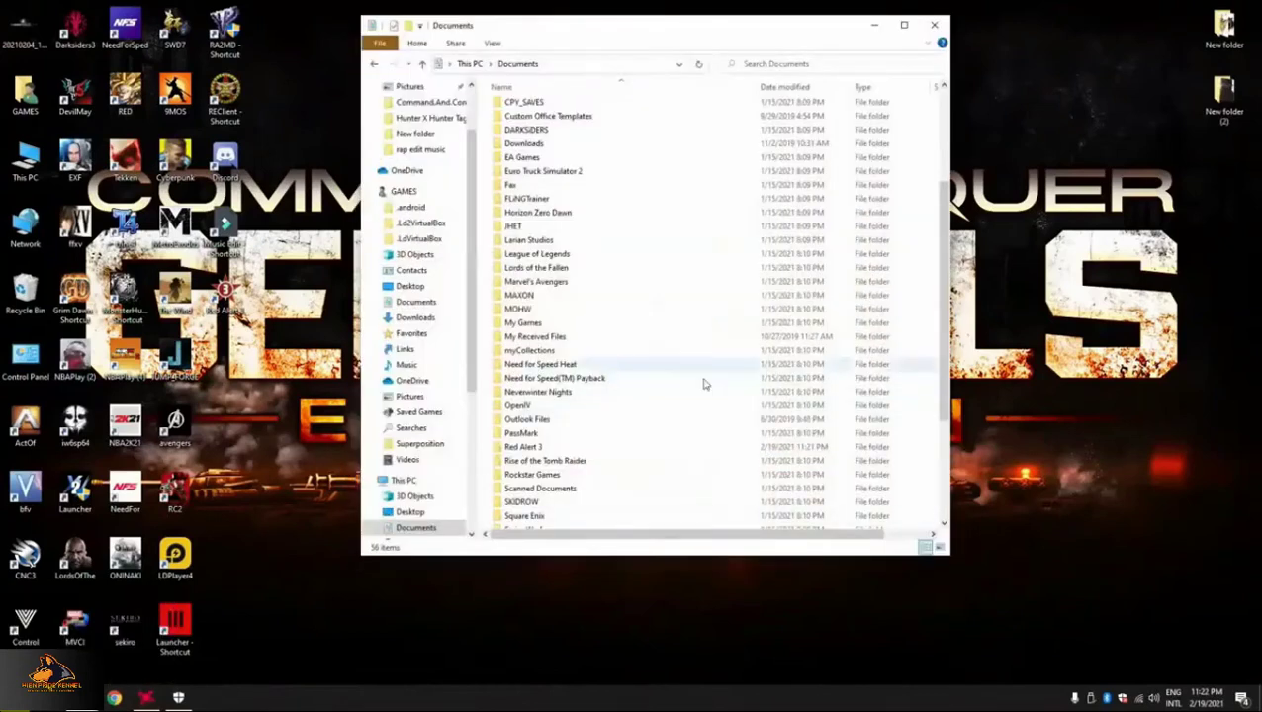
double_click(524, 447)
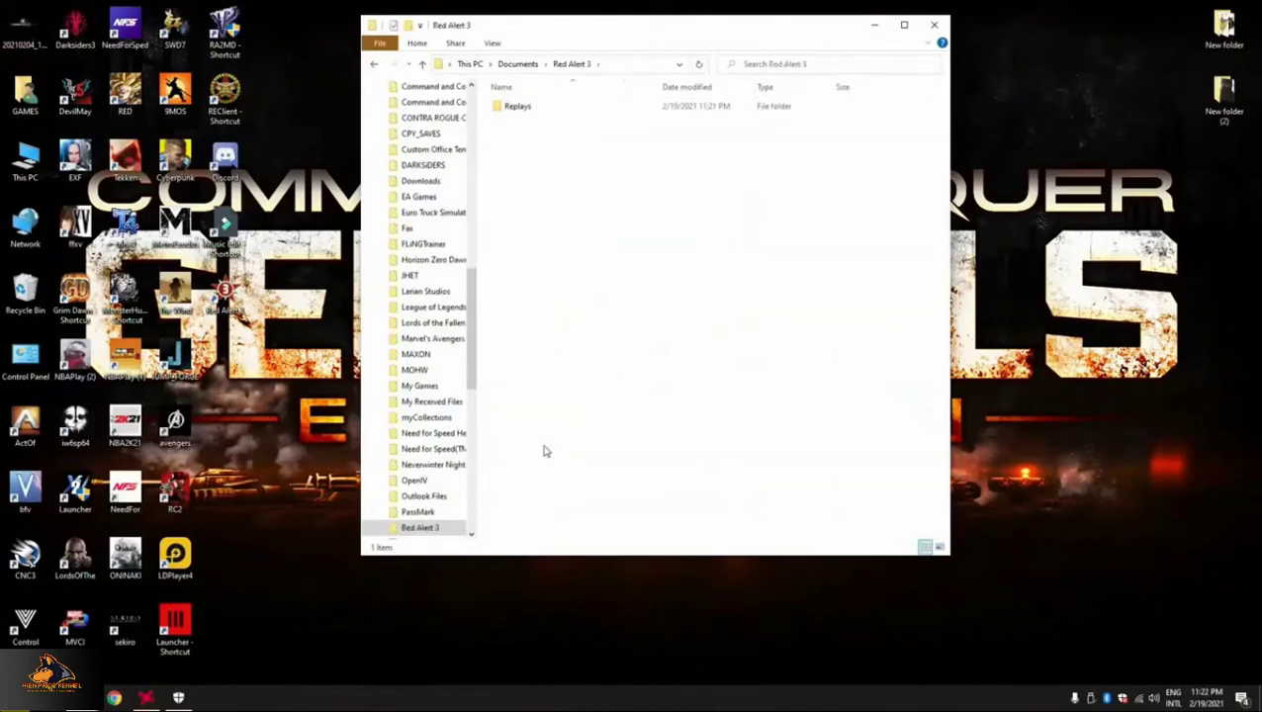
right_click(518, 167)
mouse_move(643, 341)
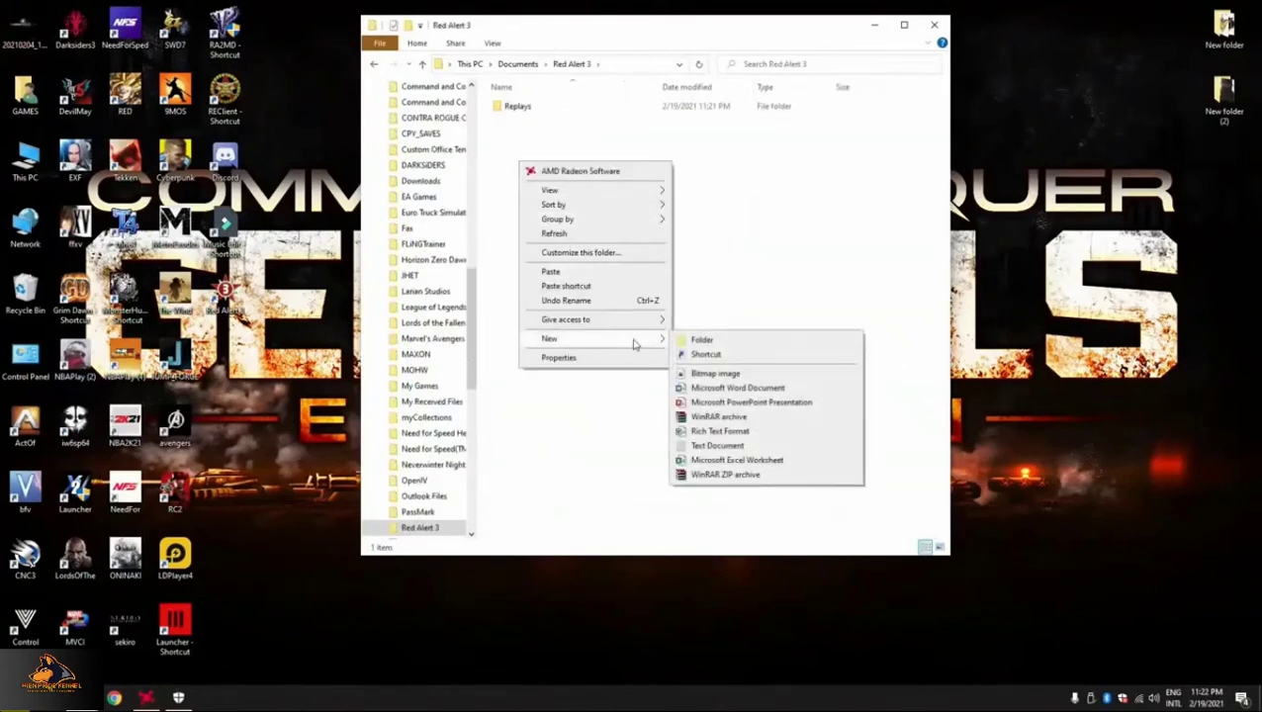
left_click(698, 341)
type("Mods")
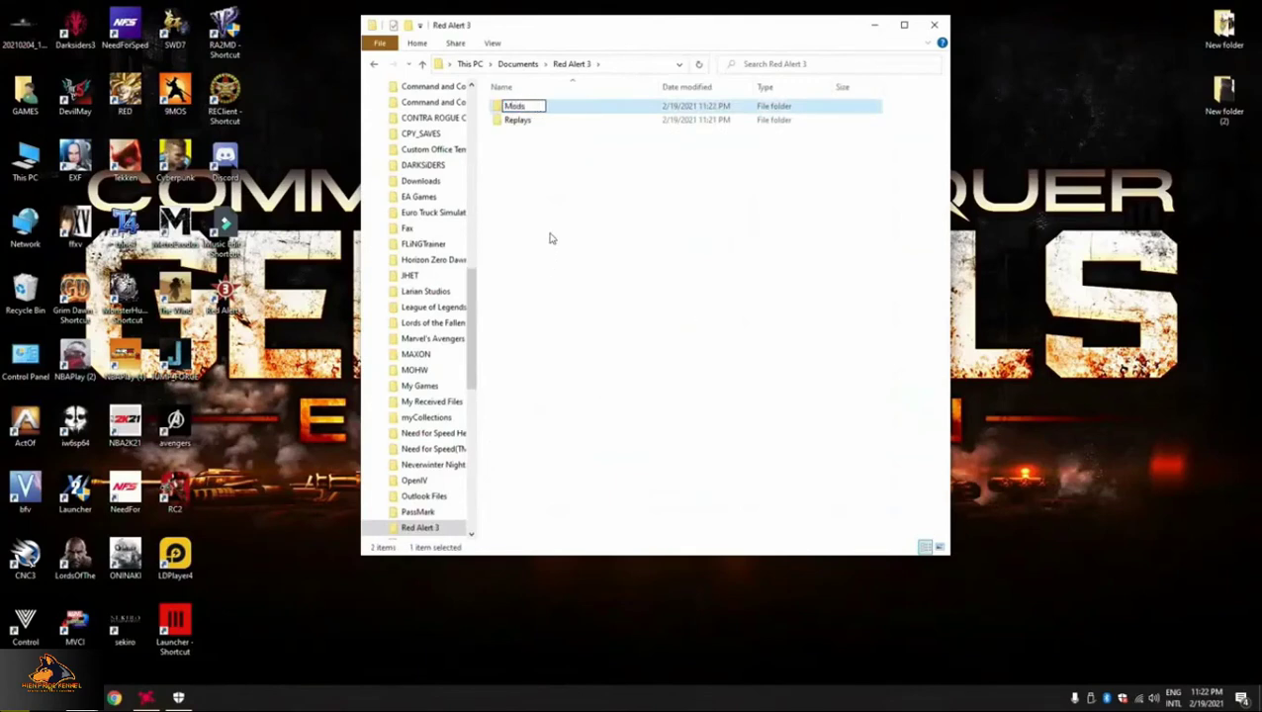
left_click(551, 238)
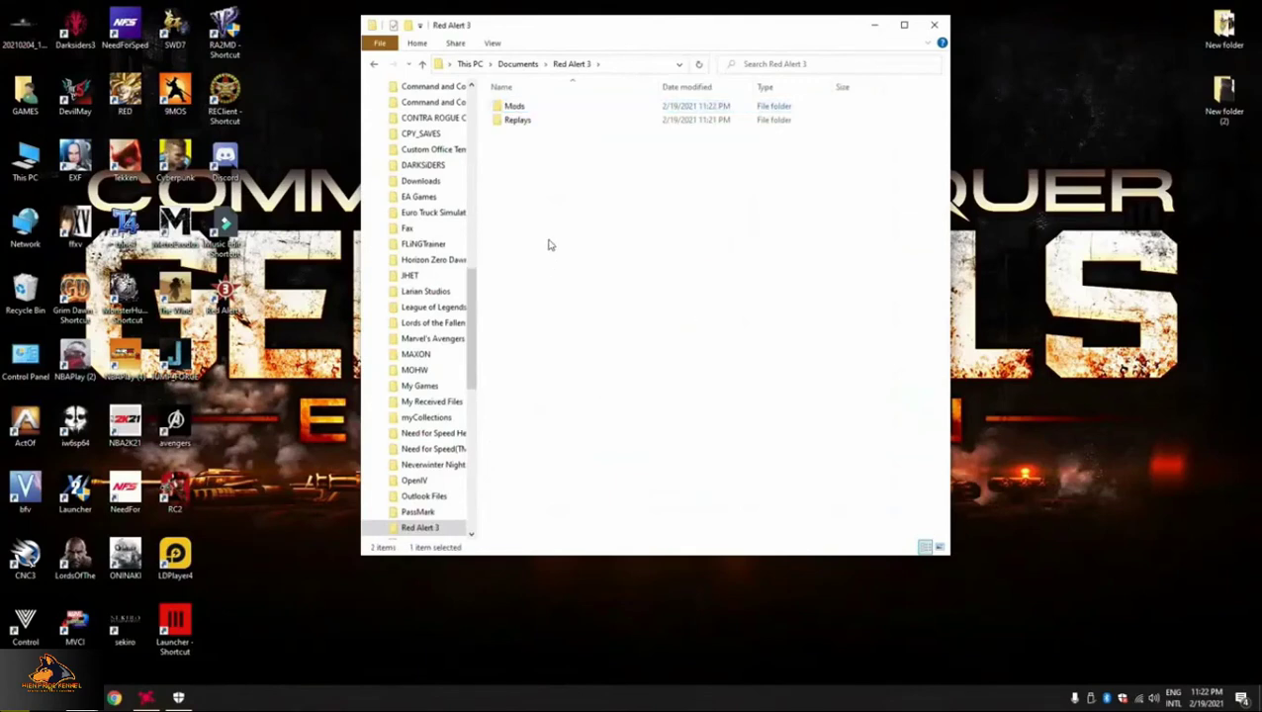
- Copy the inner GenEvo folder from the extracted GenEvoBeta01 download into the new Mods folder and close the source window
double_click(516, 107)
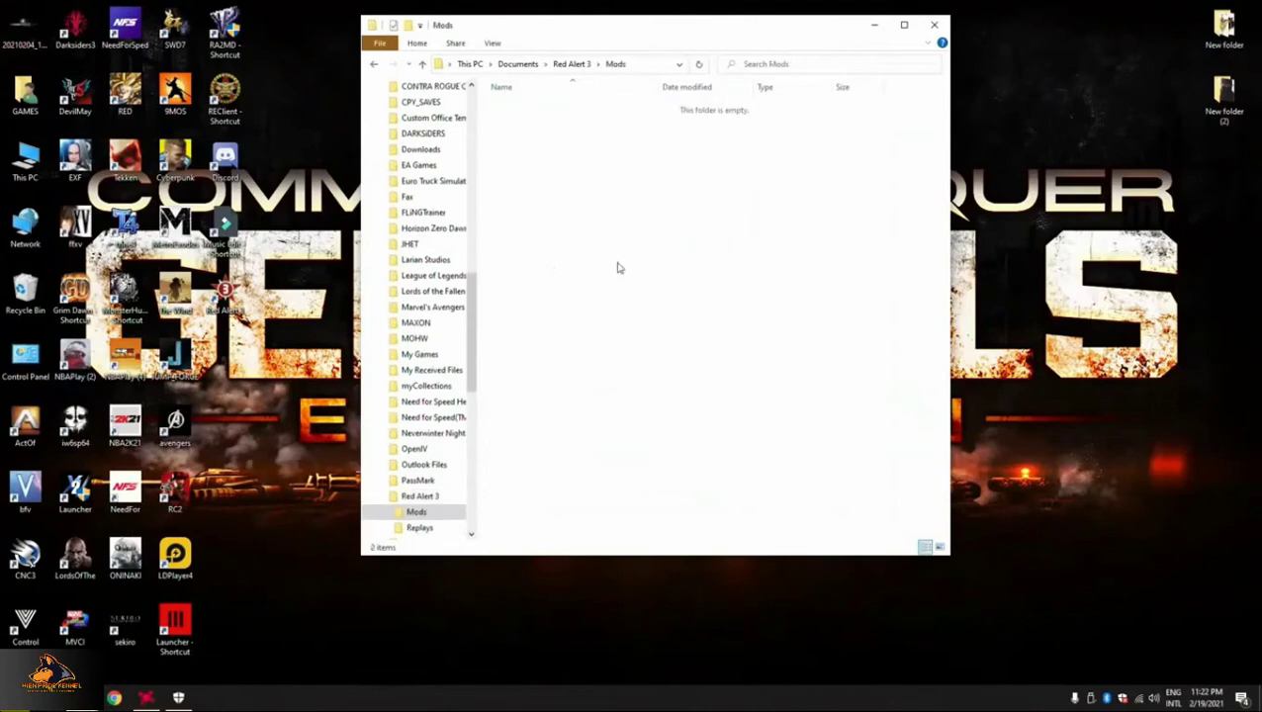
left_click(81, 697)
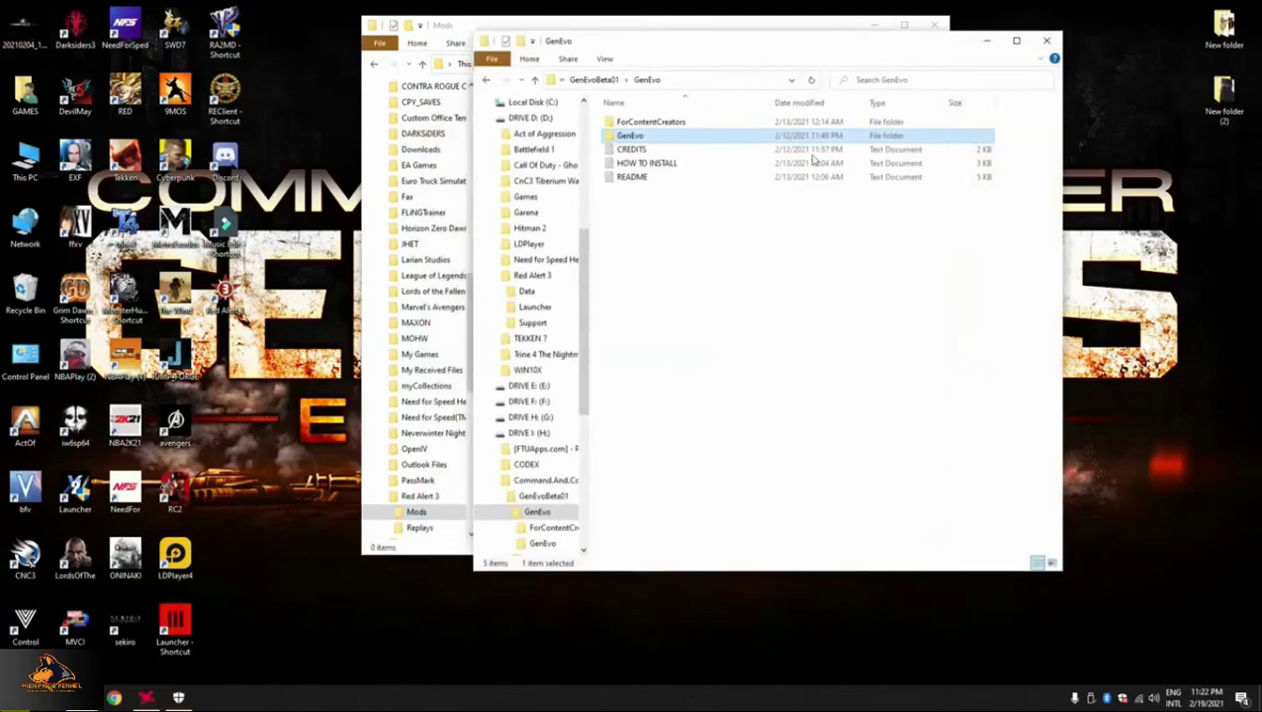
left_click_drag(640, 37, 781, 101)
left_click_drag(684, 33, 343, 47)
right_click(771, 199)
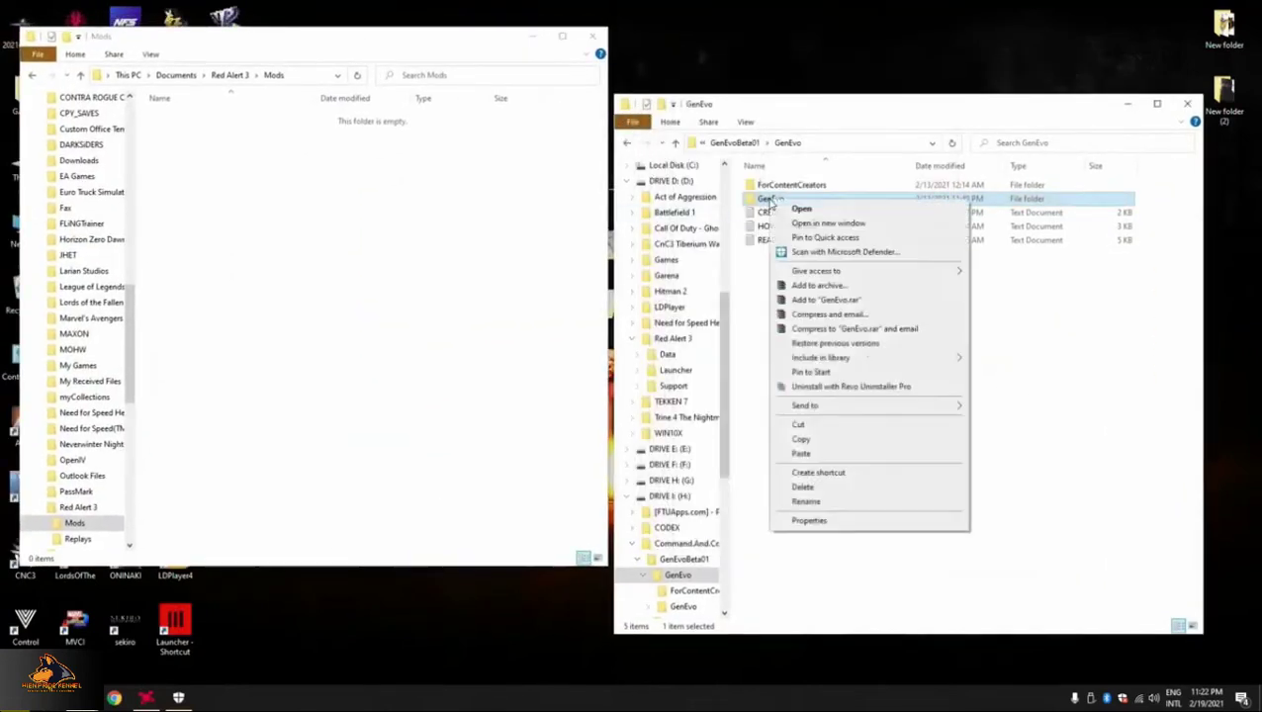
left_click(821, 439)
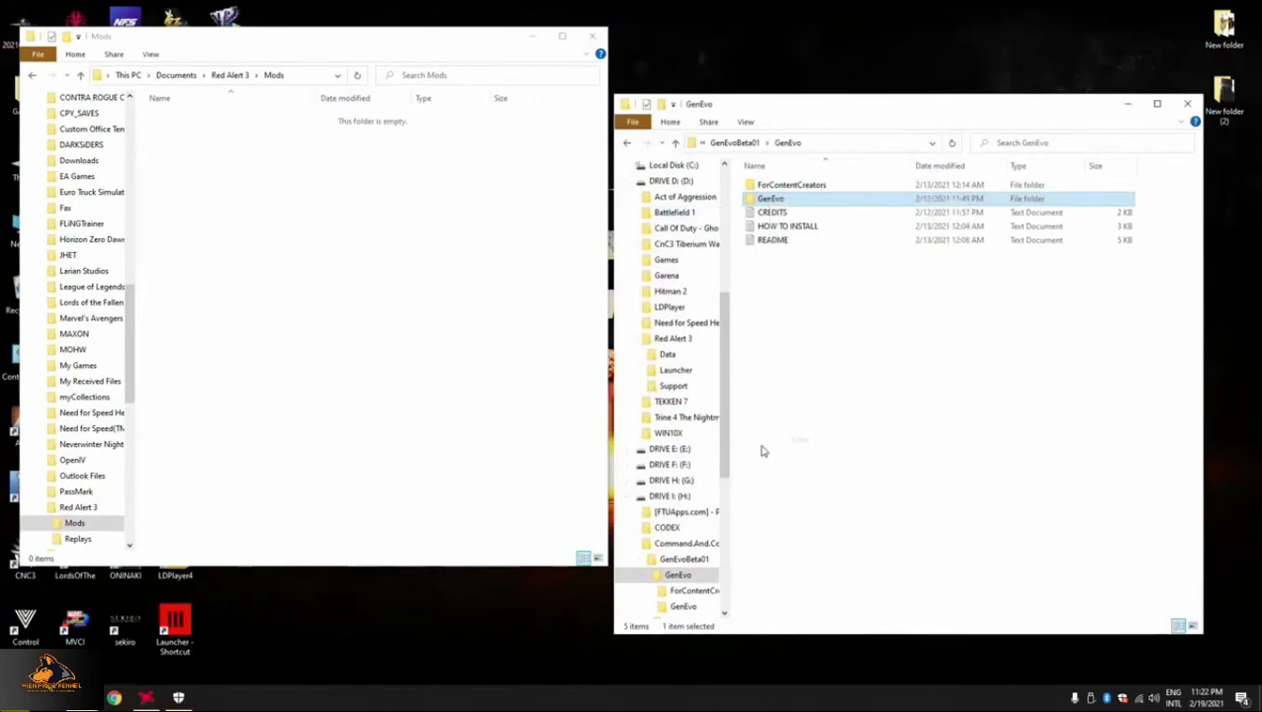
right_click(221, 190)
left_click(251, 296)
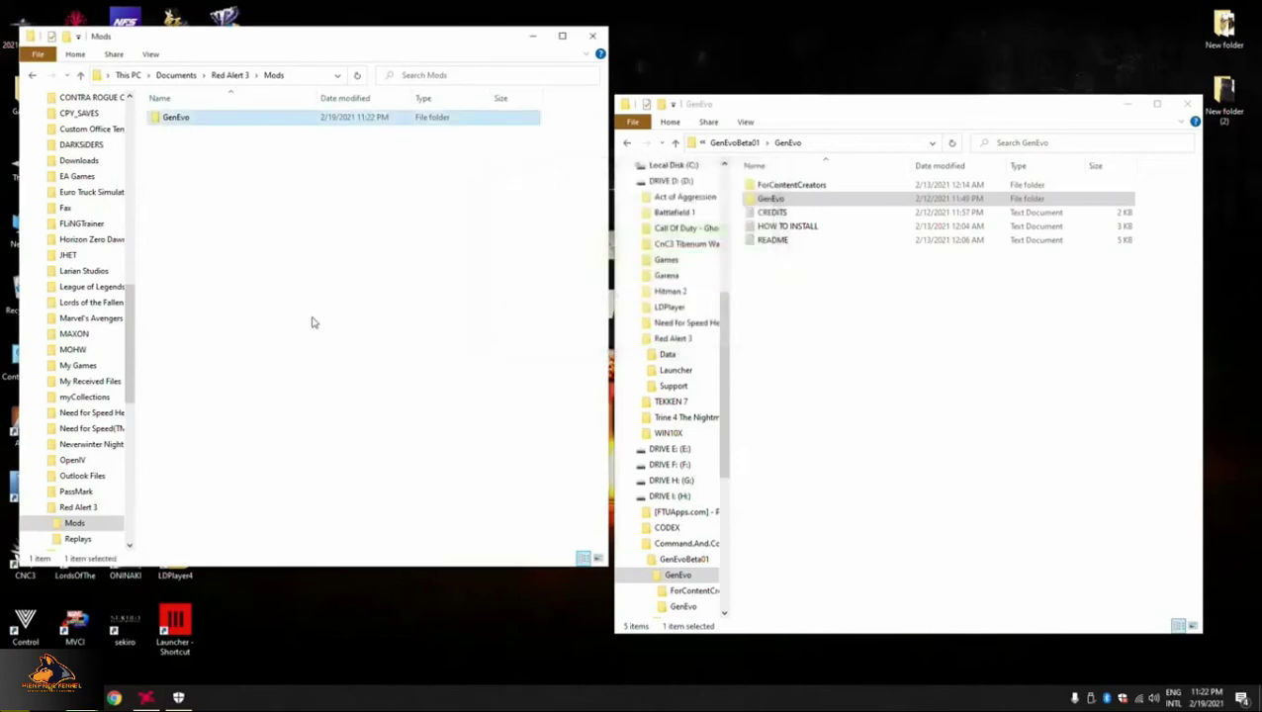
left_click(1188, 103)
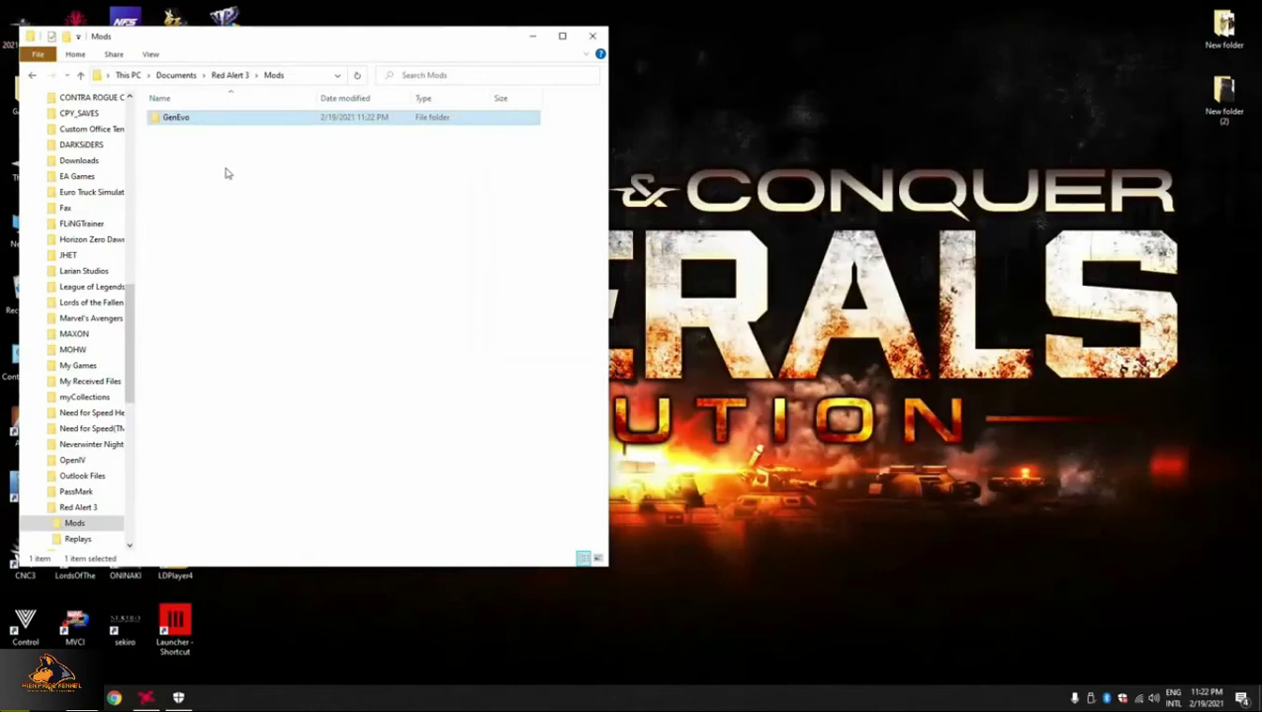
- In the copied GenEvo folder, cut everything except GenEvo_B0.1.skudef, GenEvo_B0.1_Misc.big and GenEvo_B0.1_Streams.big
double_click(198, 123)
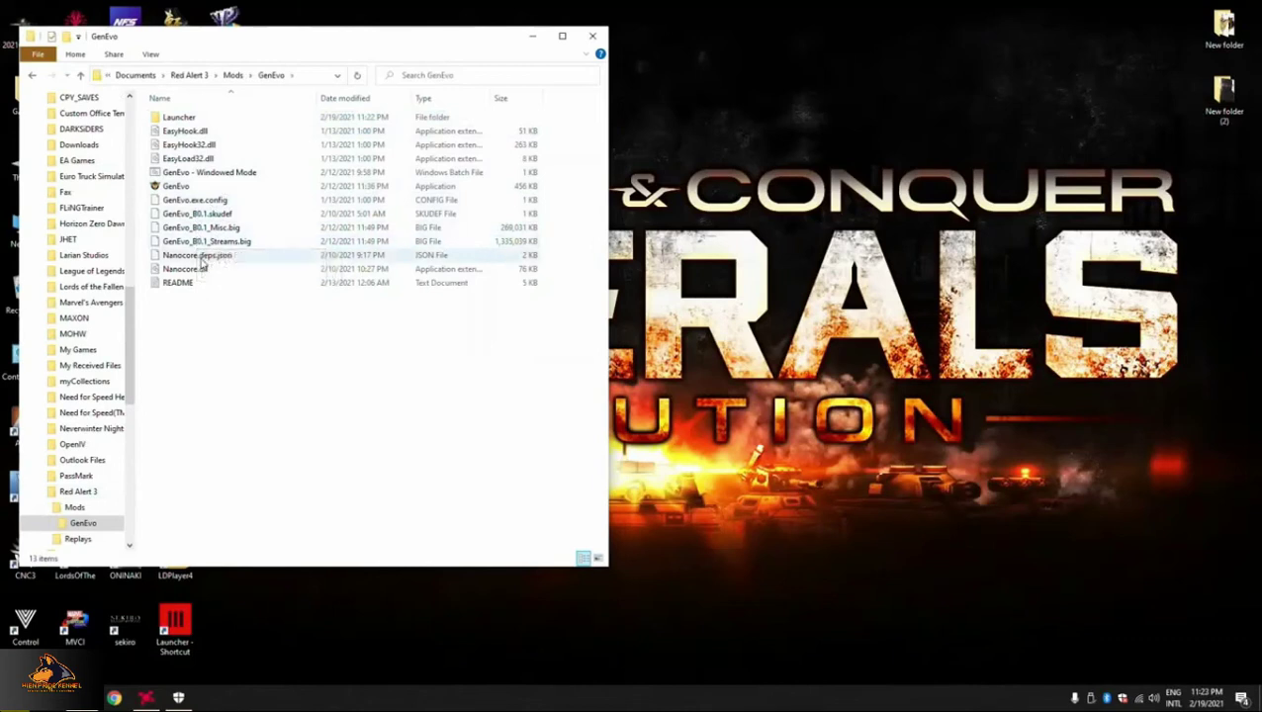
key("ctrl+a")
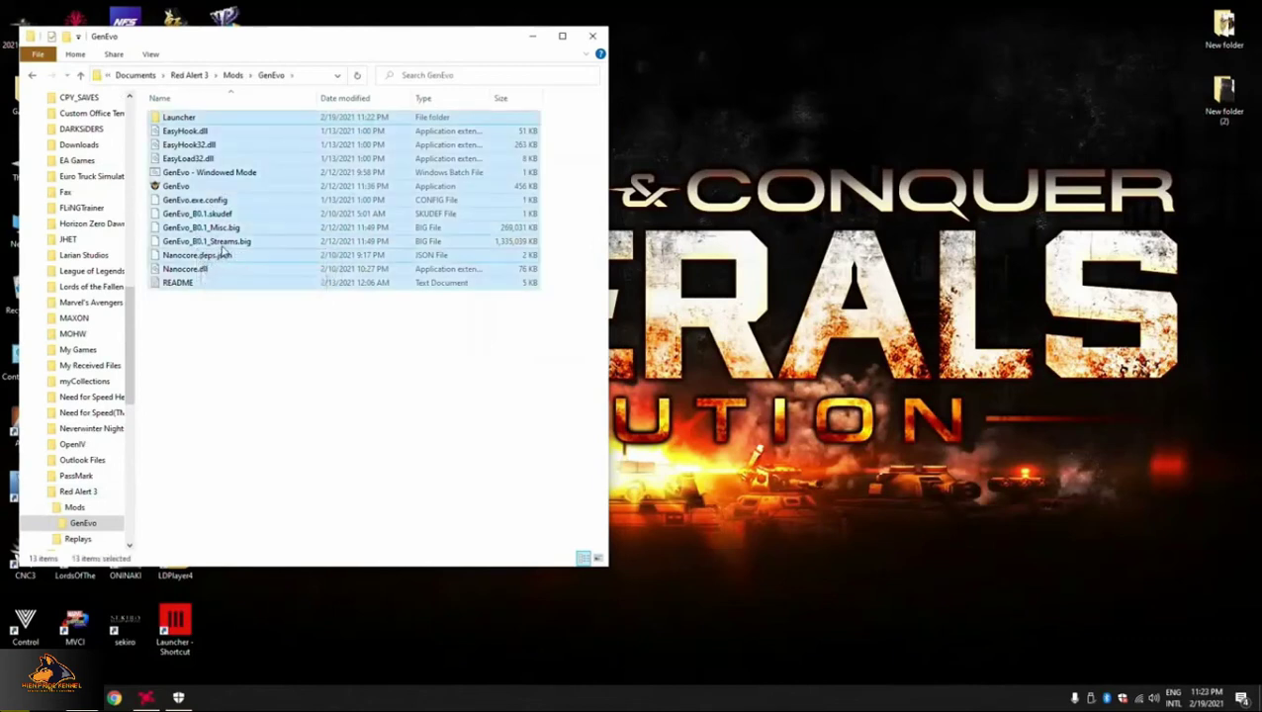
left_click(228, 241, "ctrl")
left_click(228, 227, "ctrl")
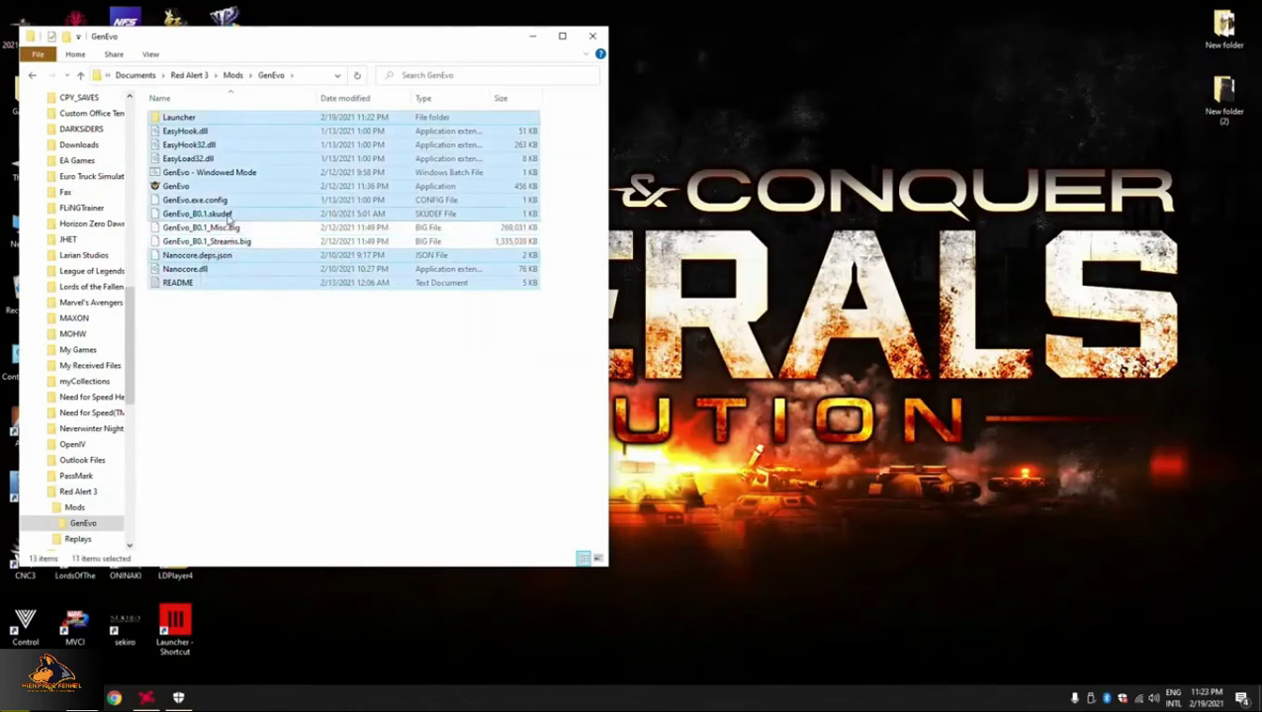
left_click(227, 213, "ctrl")
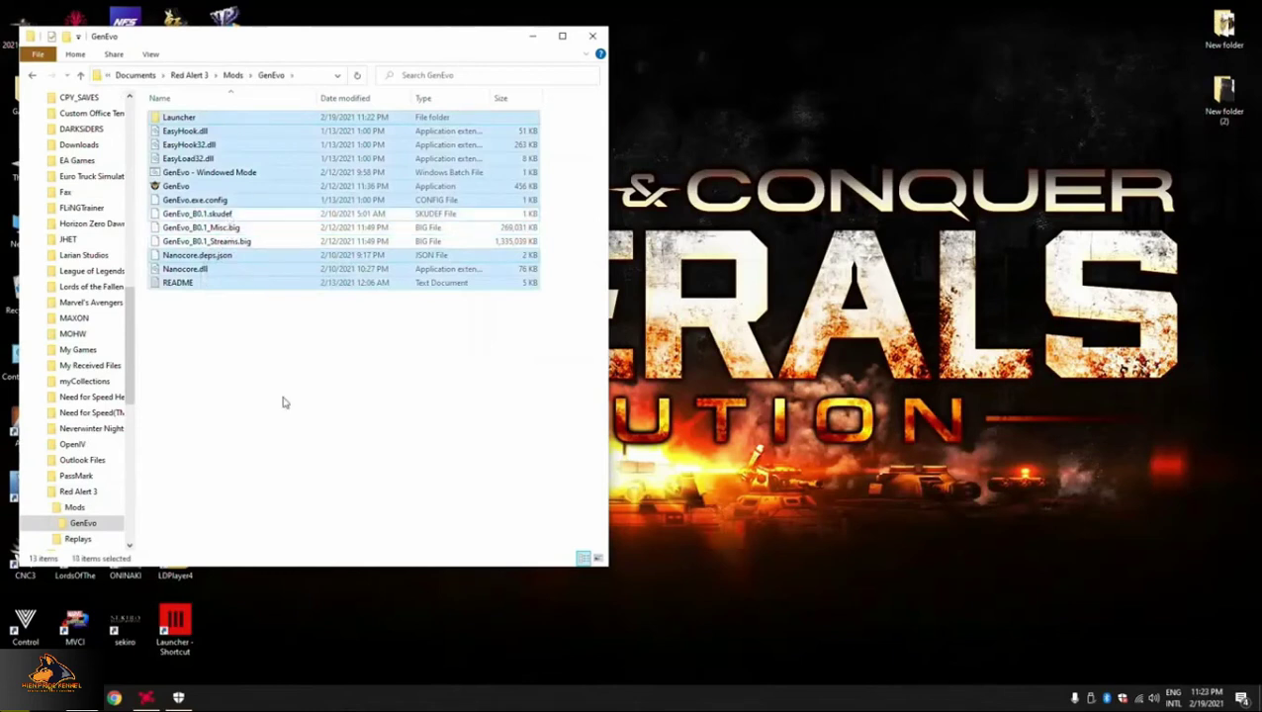
right_click(262, 146)
left_click(290, 282)
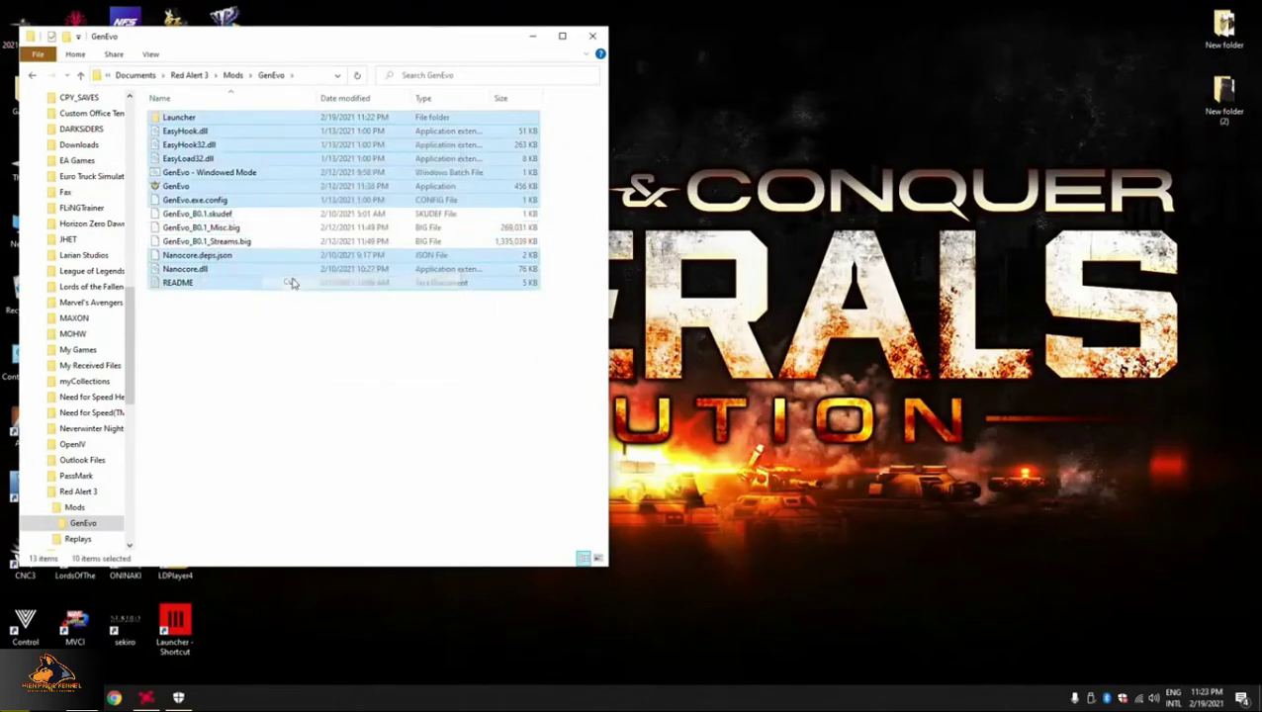
- Open the game's install folder through the Red Alert 3 desktop shortcut's properties and place it beside the GenEvo folder window
left_click_drag(298, 51, 808, 50)
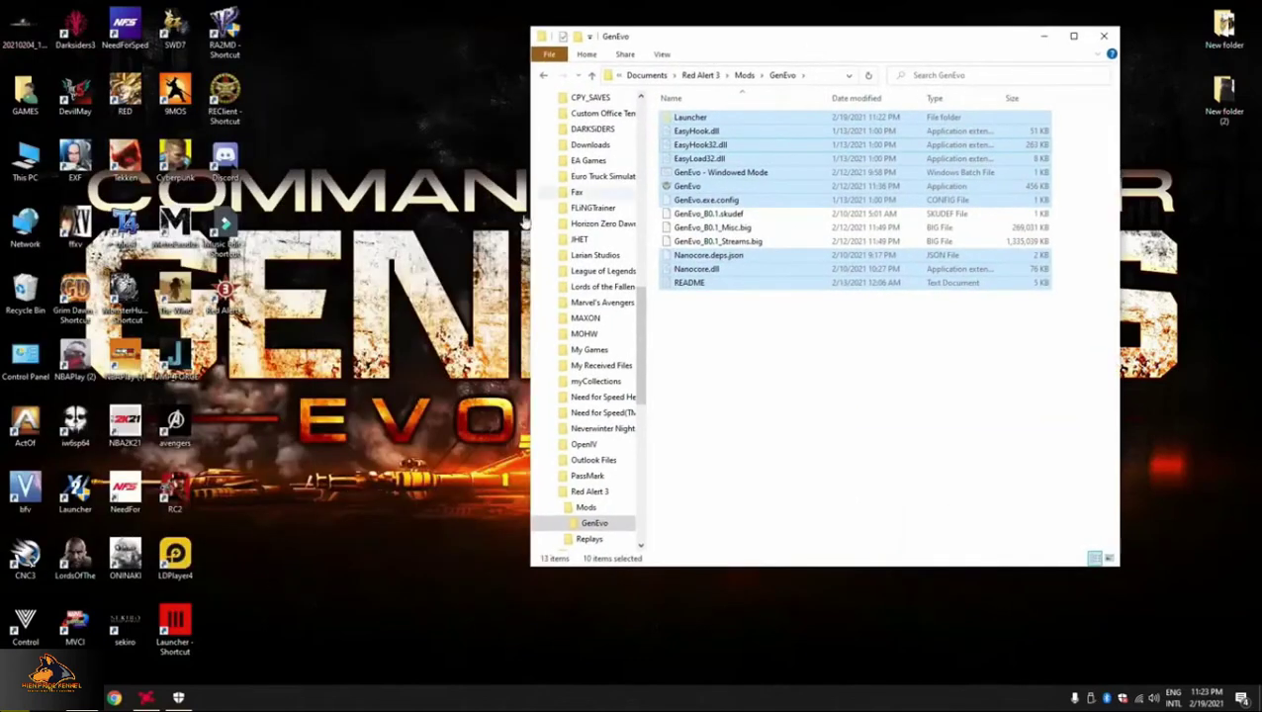
right_click(234, 294)
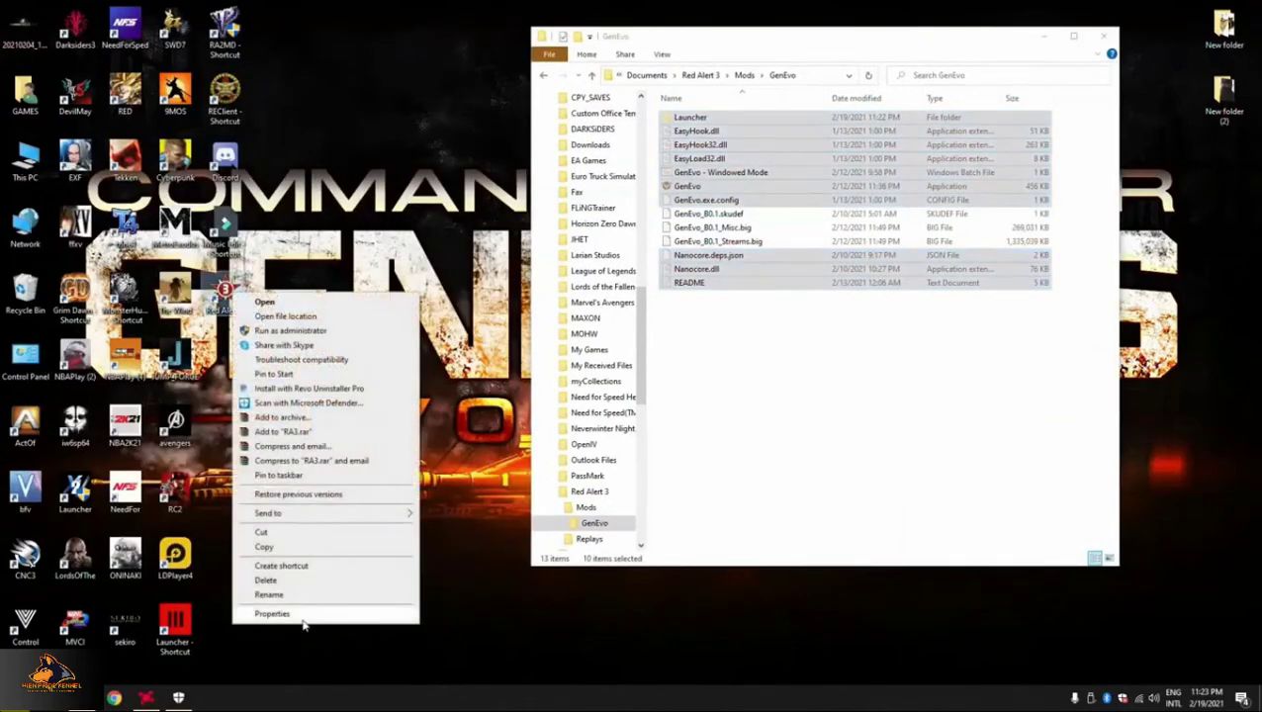
left_click(303, 616)
left_click(296, 534)
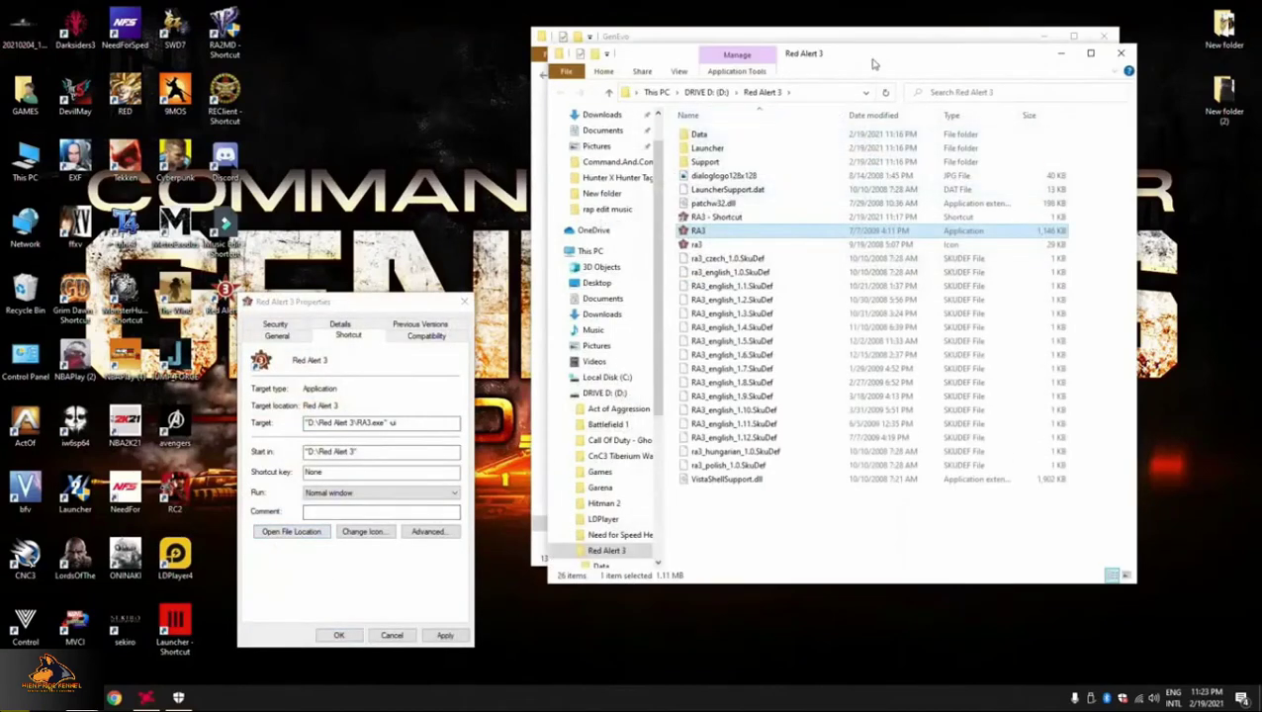
left_click_drag(875, 65, 317, 65)
key("alt+Tab")
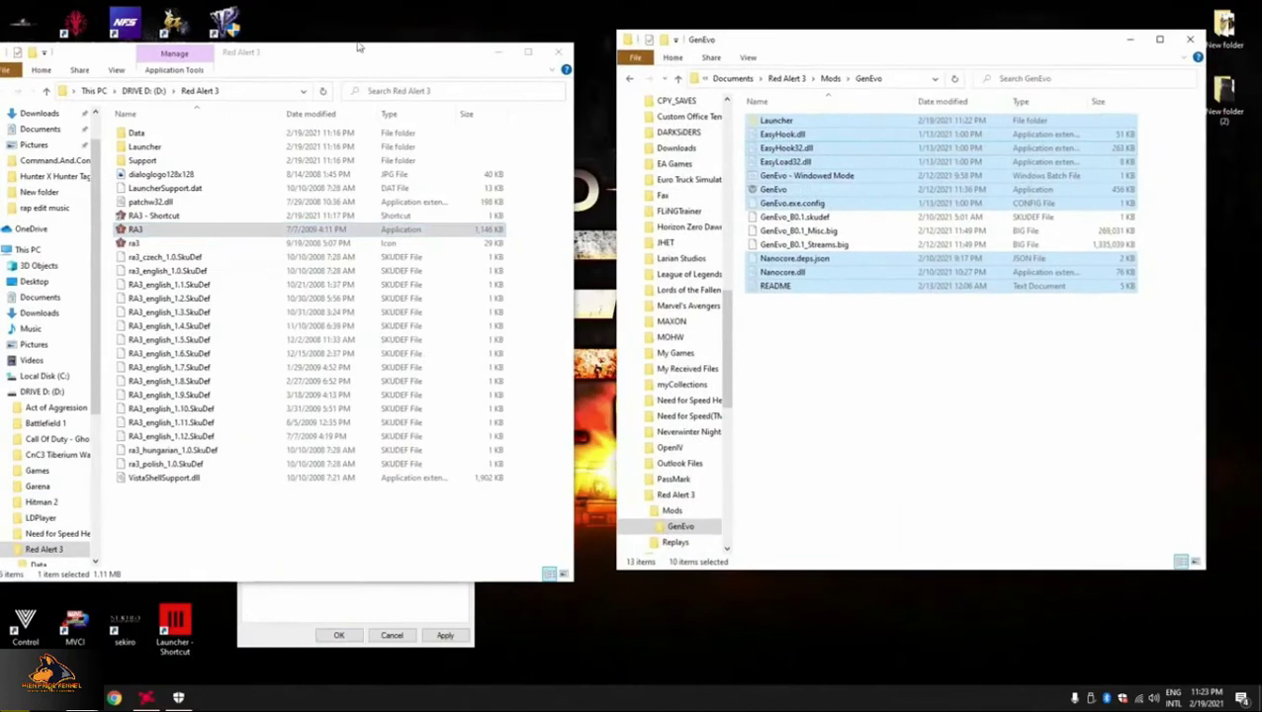
left_click_drag(325, 63, 378, 45)
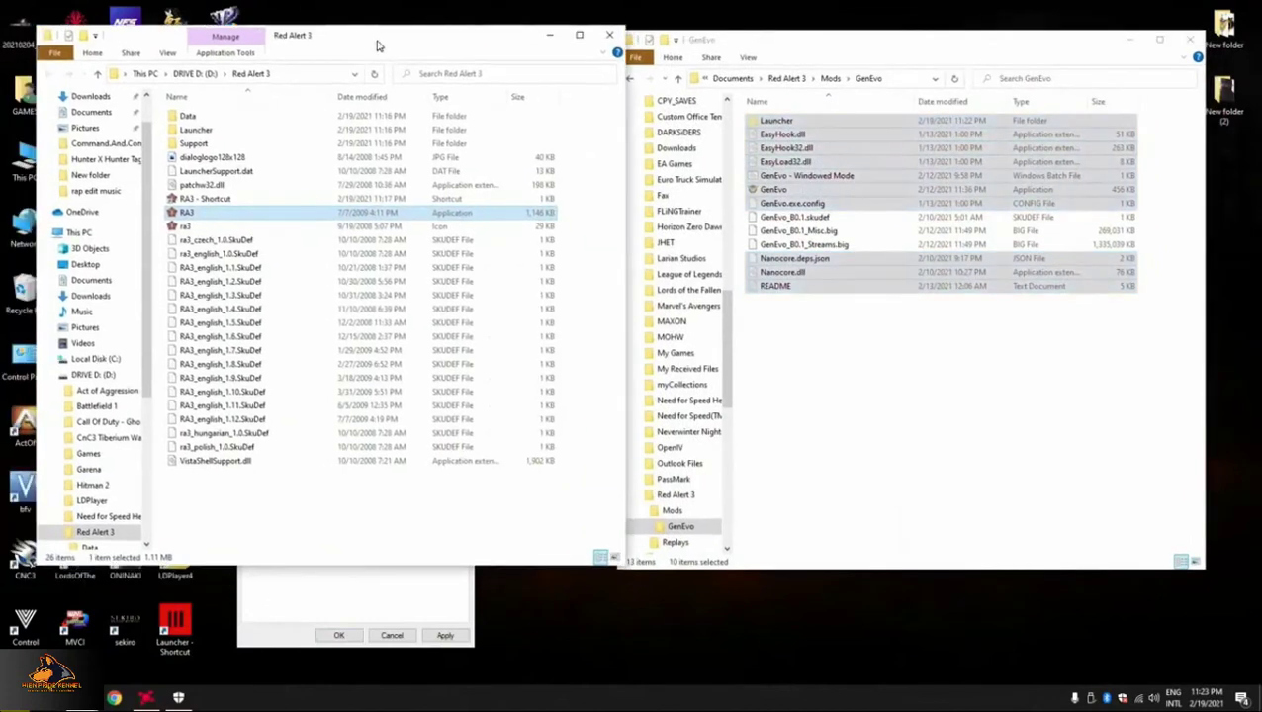
- Move the Launcher folder of the Red Alert 3 install into its Support folder
right_click(221, 505)
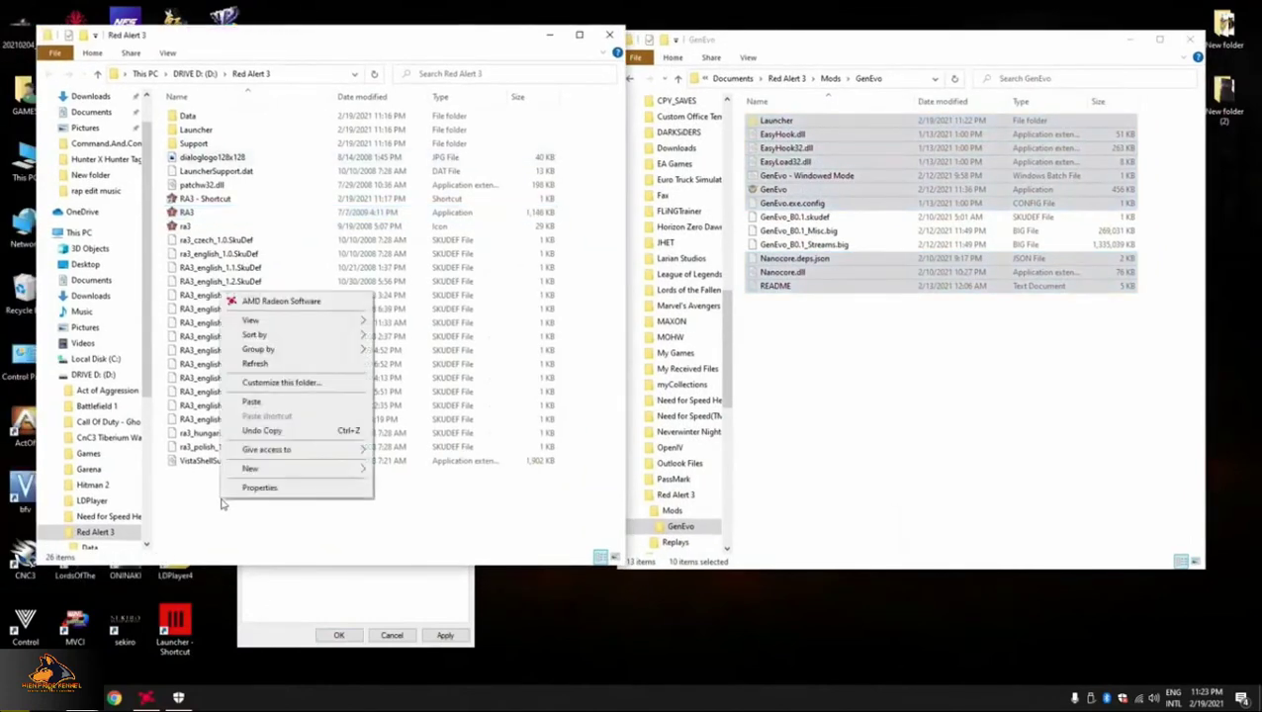
left_click(193, 514)
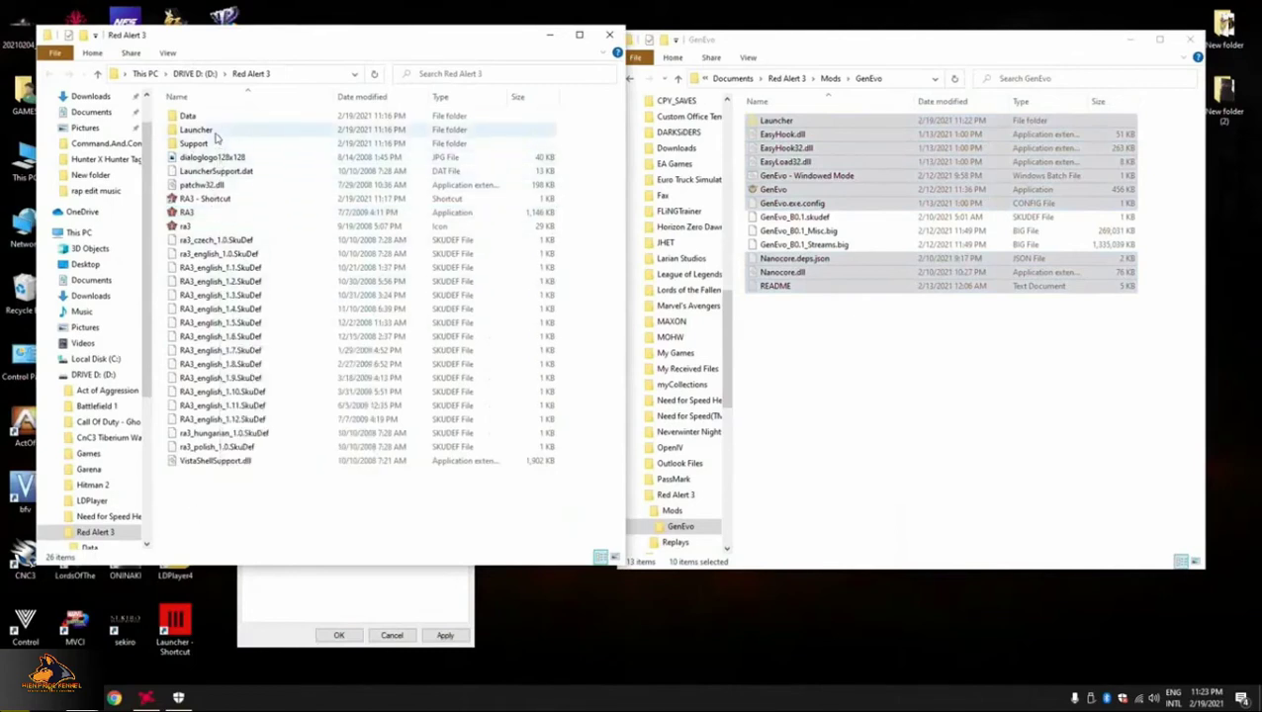
left_click_drag(215, 134, 216, 145)
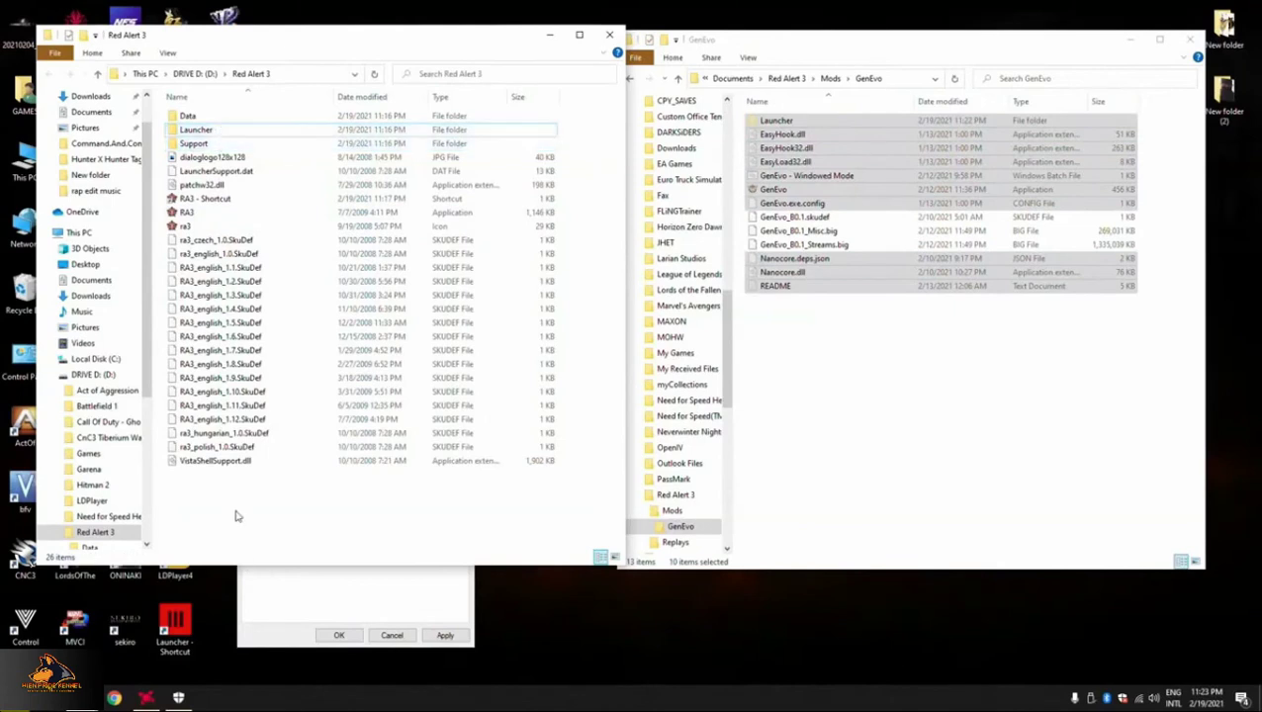
left_click(216, 133)
left_click_drag(216, 132, 210, 145)
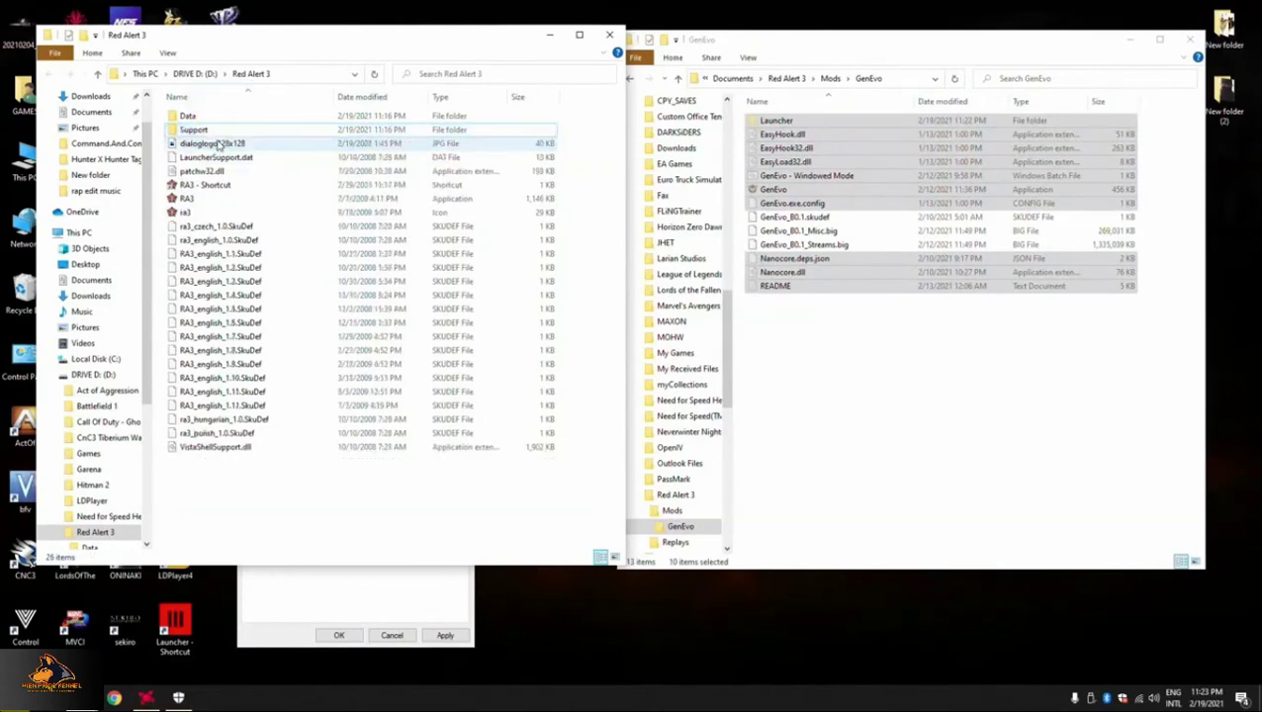
- Paste the cut GenEvo files and Launcher folder into D:\Red Alert 3
right_click(256, 511)
left_click(314, 408)
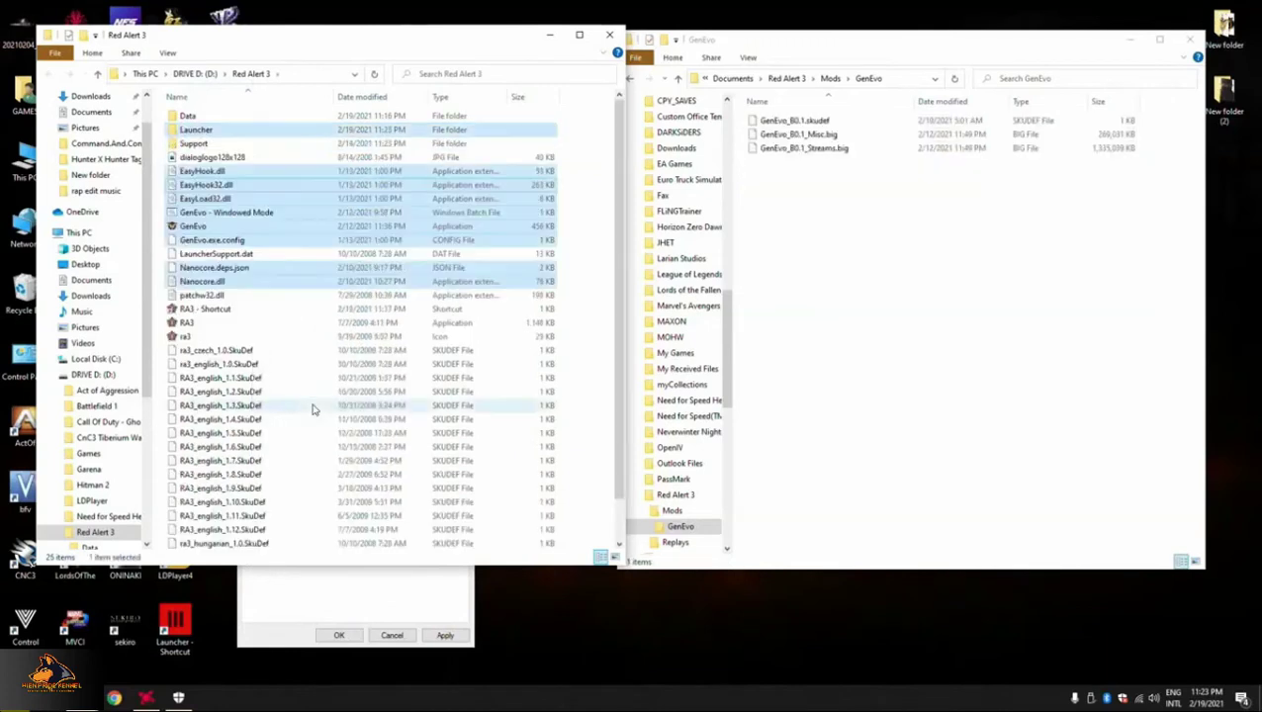
left_click(265, 380)
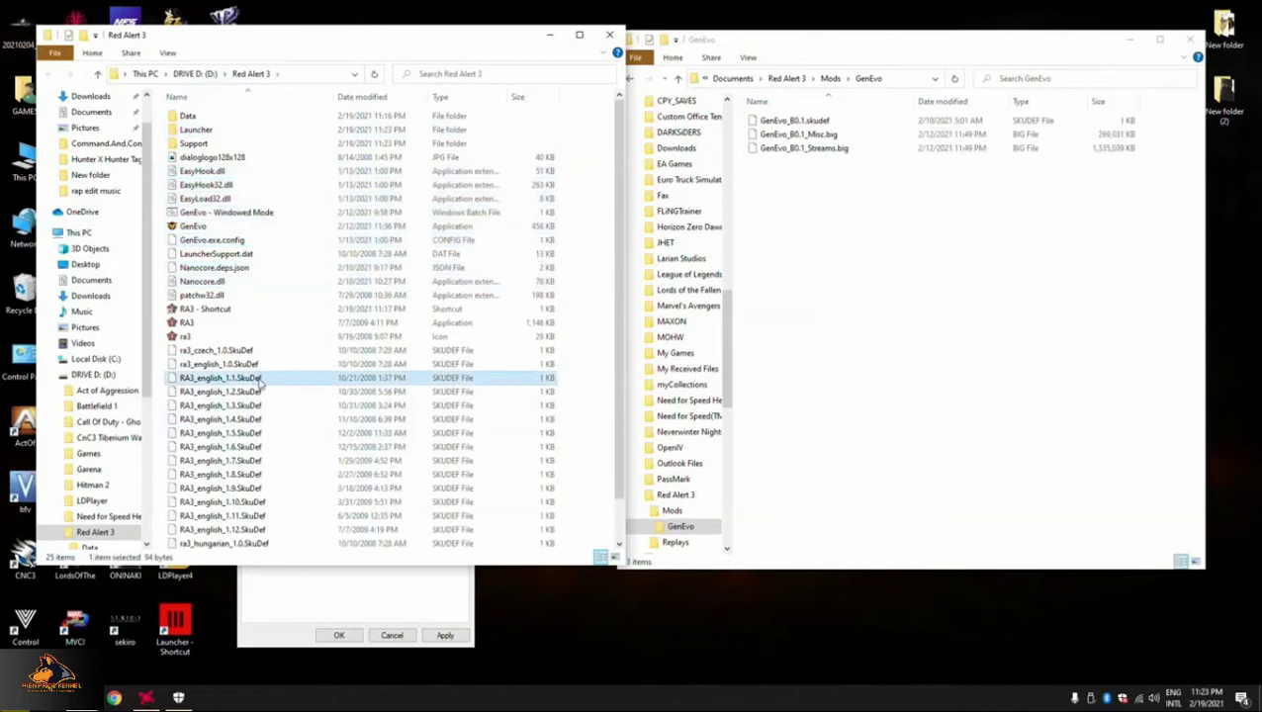
- Move the Launcher folder from Support back into D:\Red Alert 3, replacing files with the same names, and close that window
double_click(212, 145)
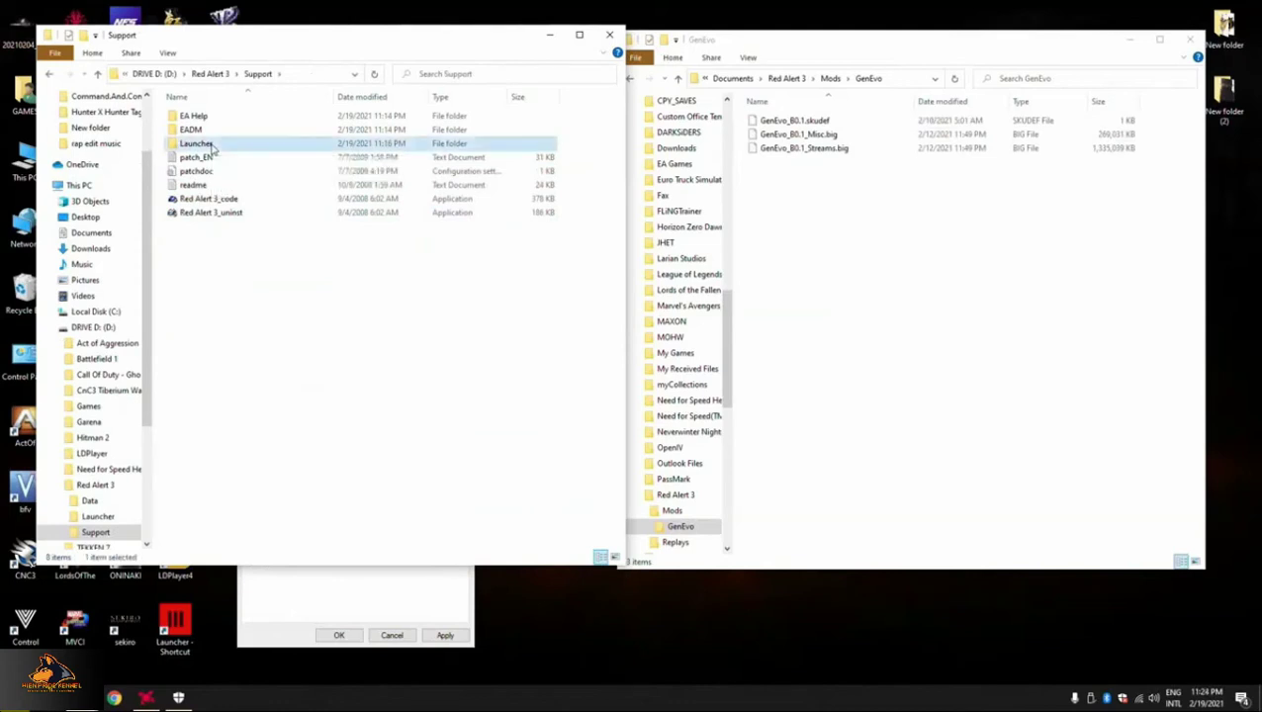
right_click(211, 146)
left_click(237, 372)
left_click(97, 73)
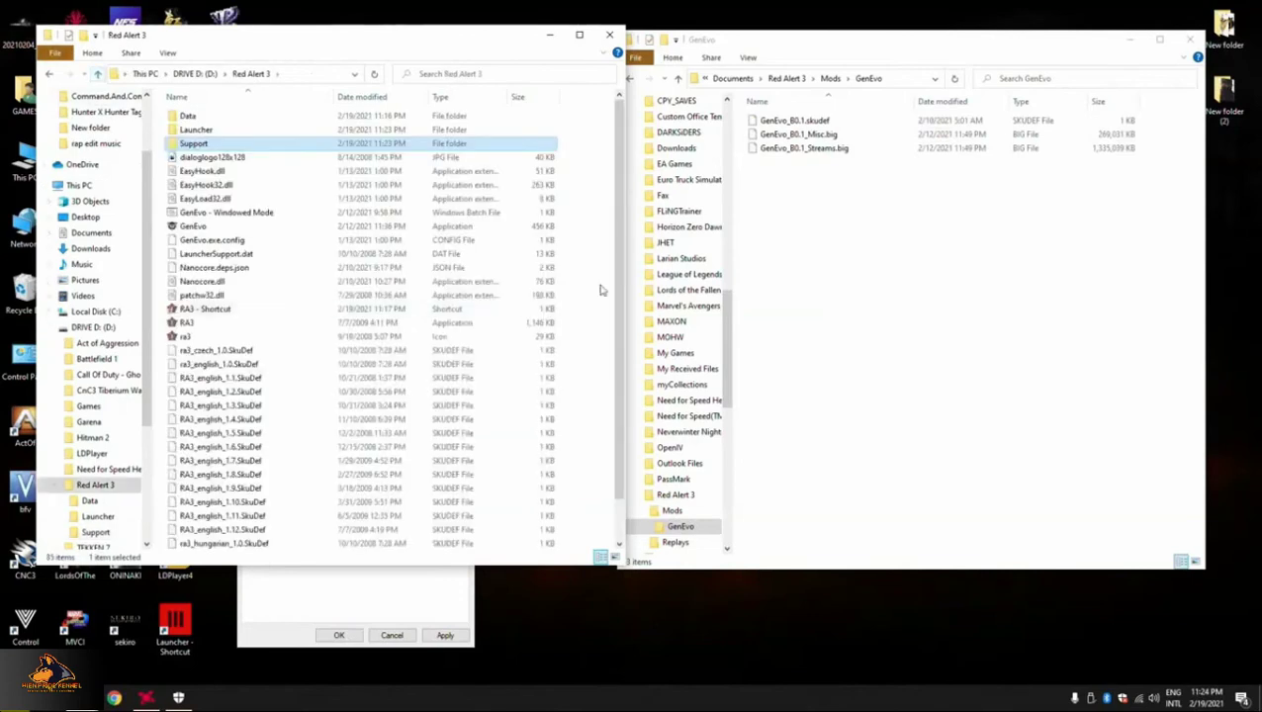
left_click_drag(624, 346, 748, 354)
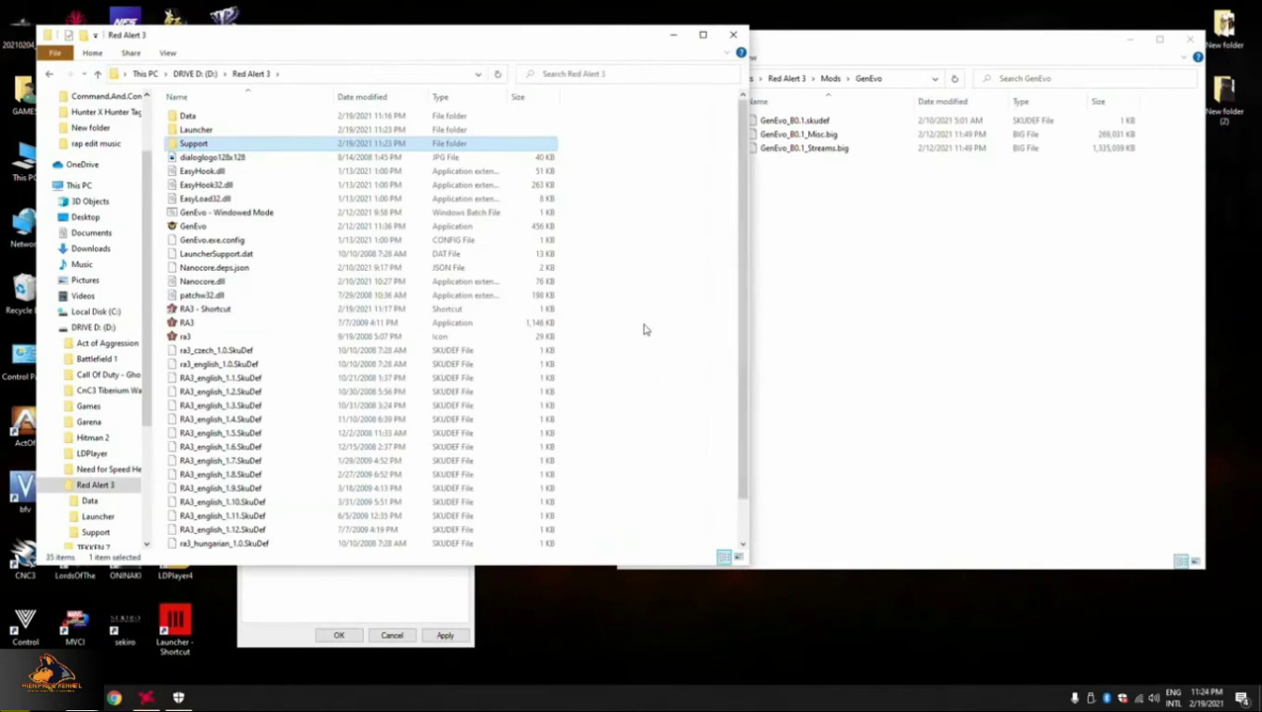
left_click(597, 242)
right_click(598, 241)
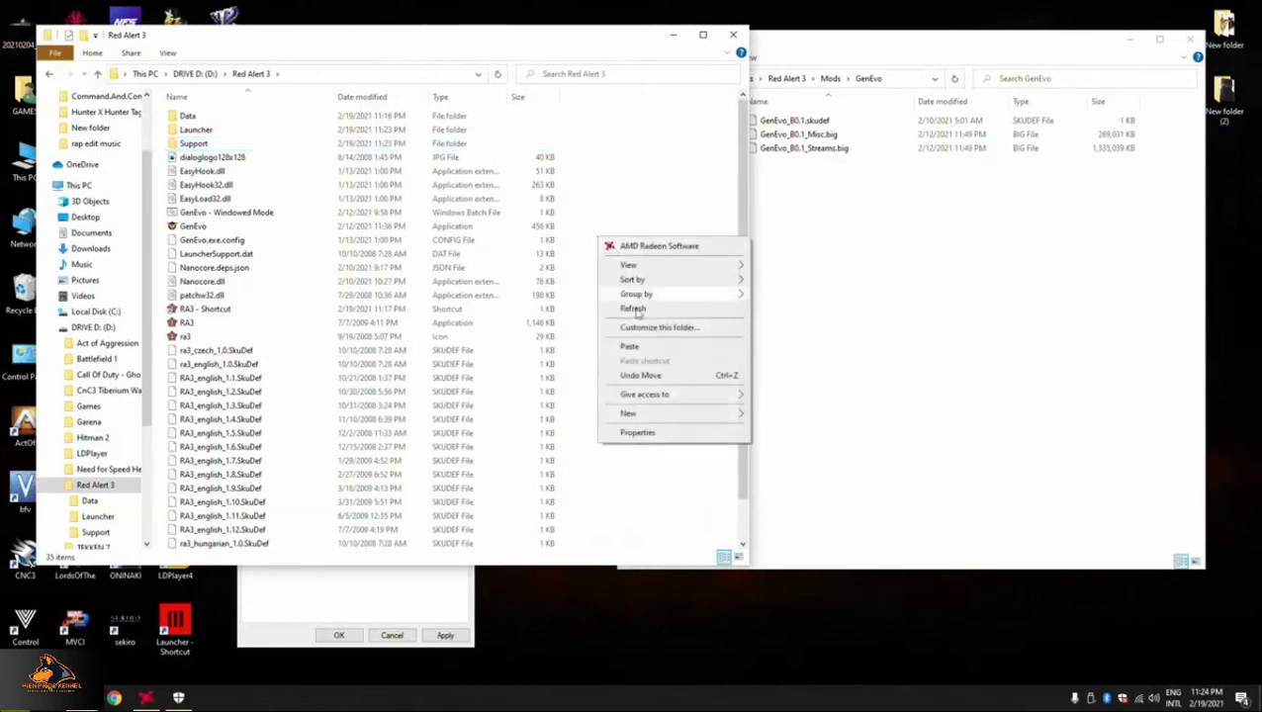
left_click(631, 345)
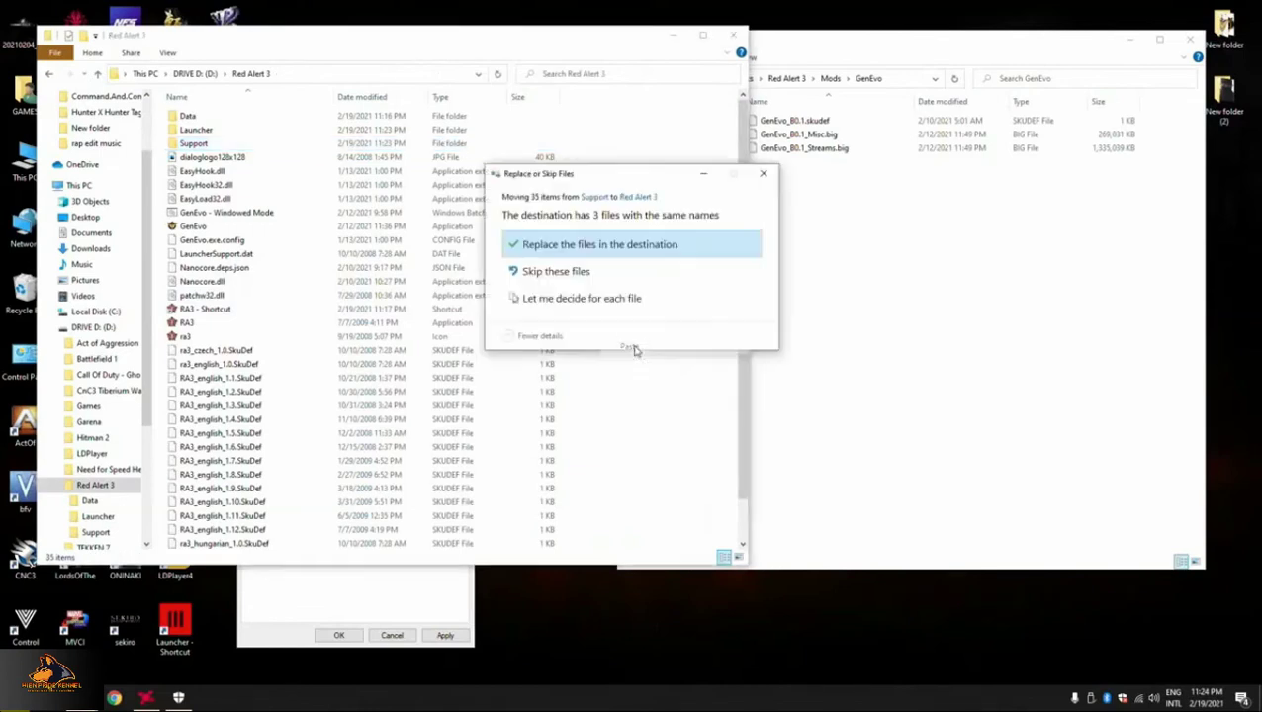
left_click(564, 245)
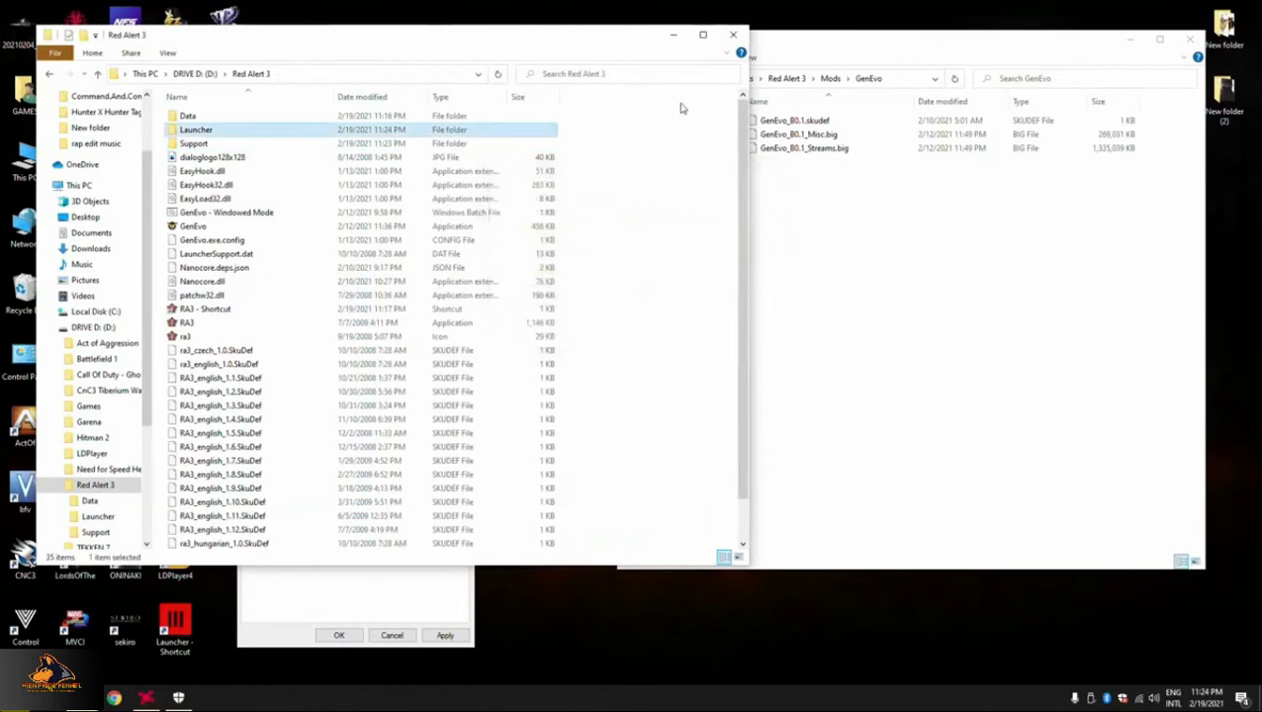
left_click(730, 36)
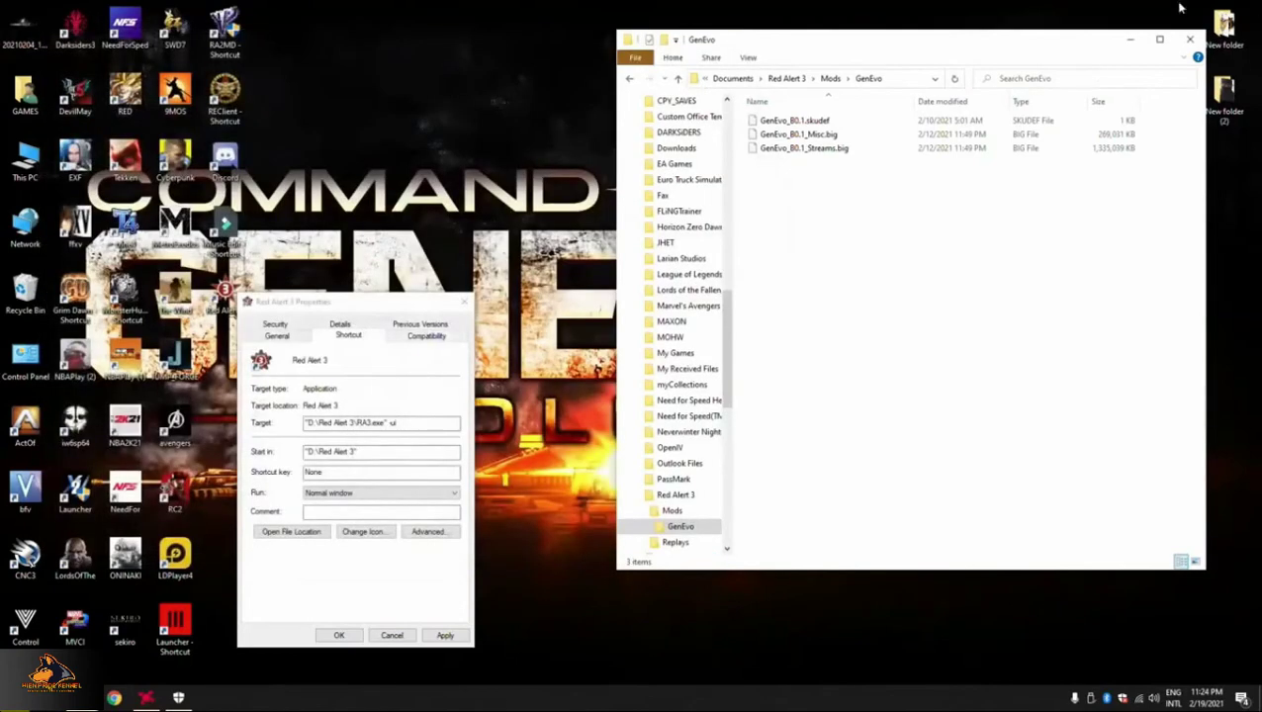
- Close the GenEvo folder and Red Alert 3 properties windows and start Red Alert 3 from its desktop shortcut
left_click(1191, 40)
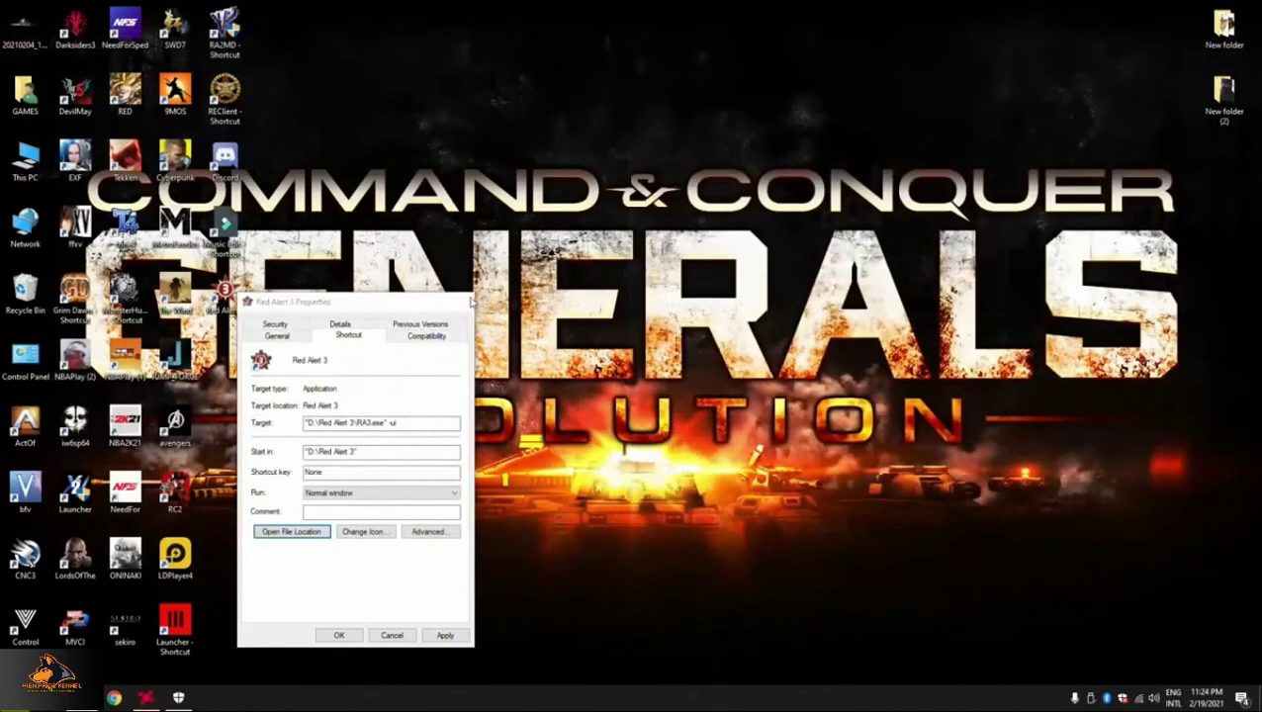
left_click(467, 301)
double_click(226, 292)
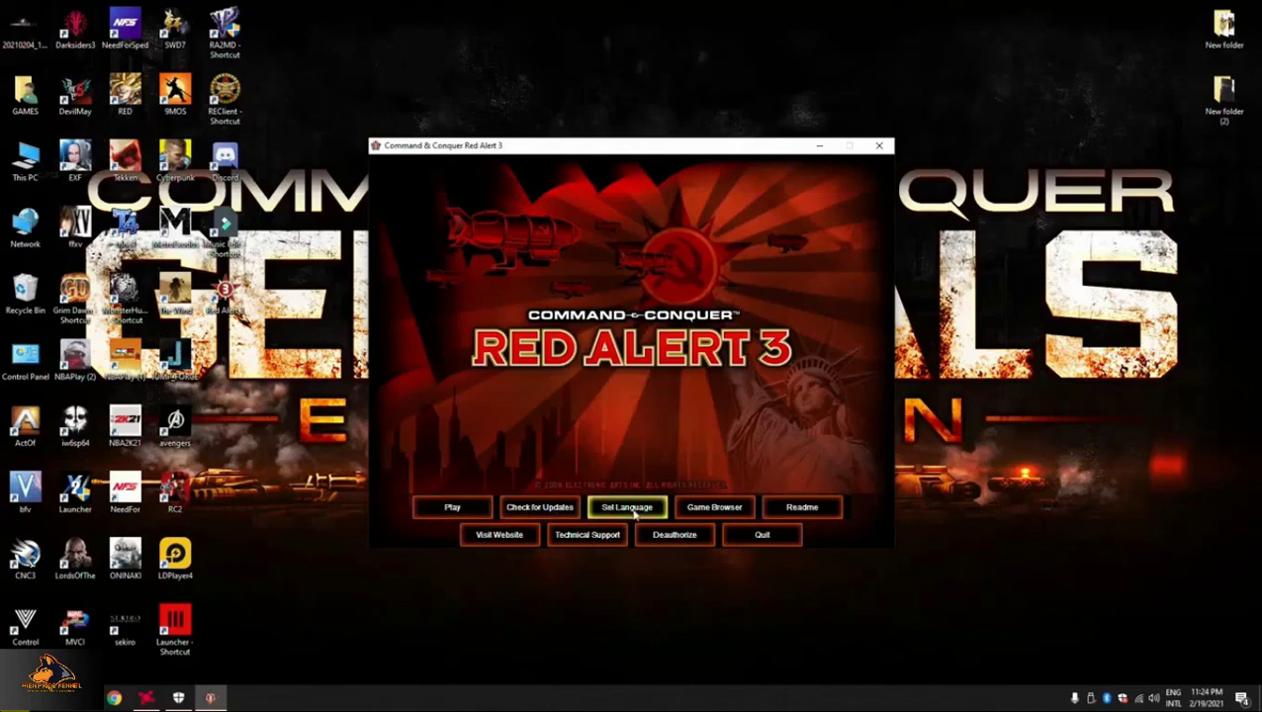
- Launch the game with the GenEvo mod from the mods list of the Game Browser
left_click(709, 510)
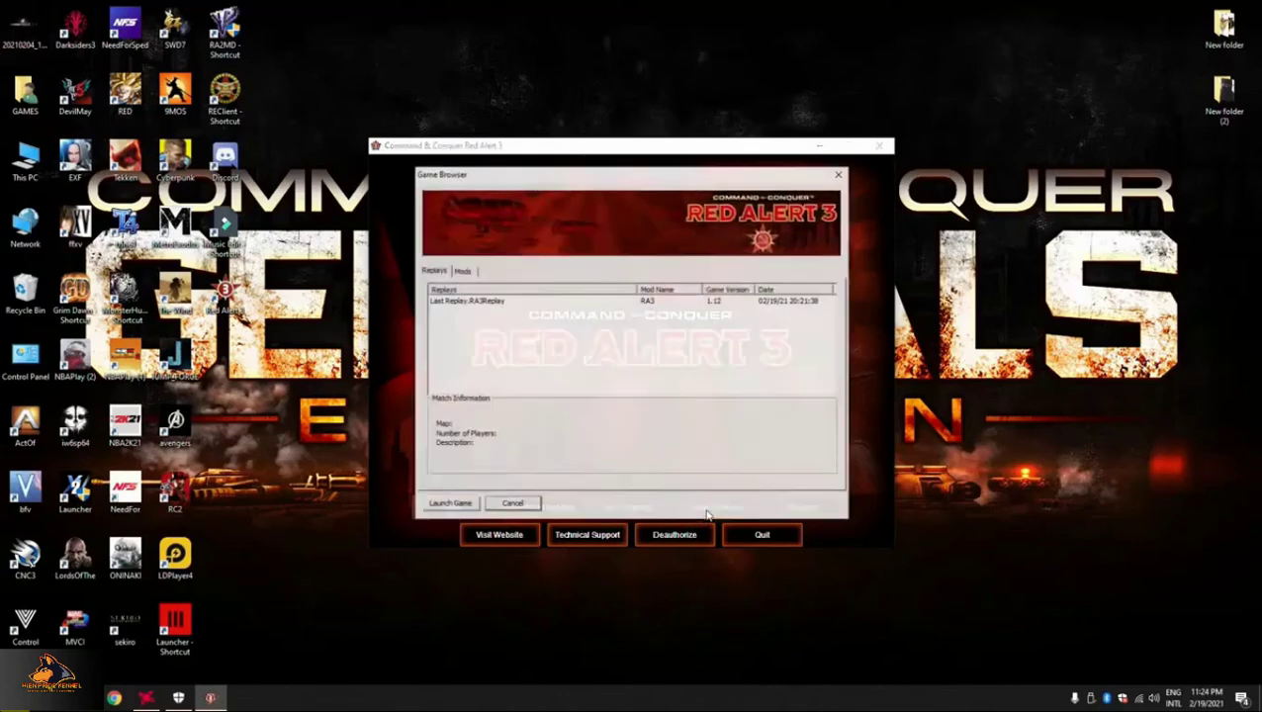
left_click(464, 272)
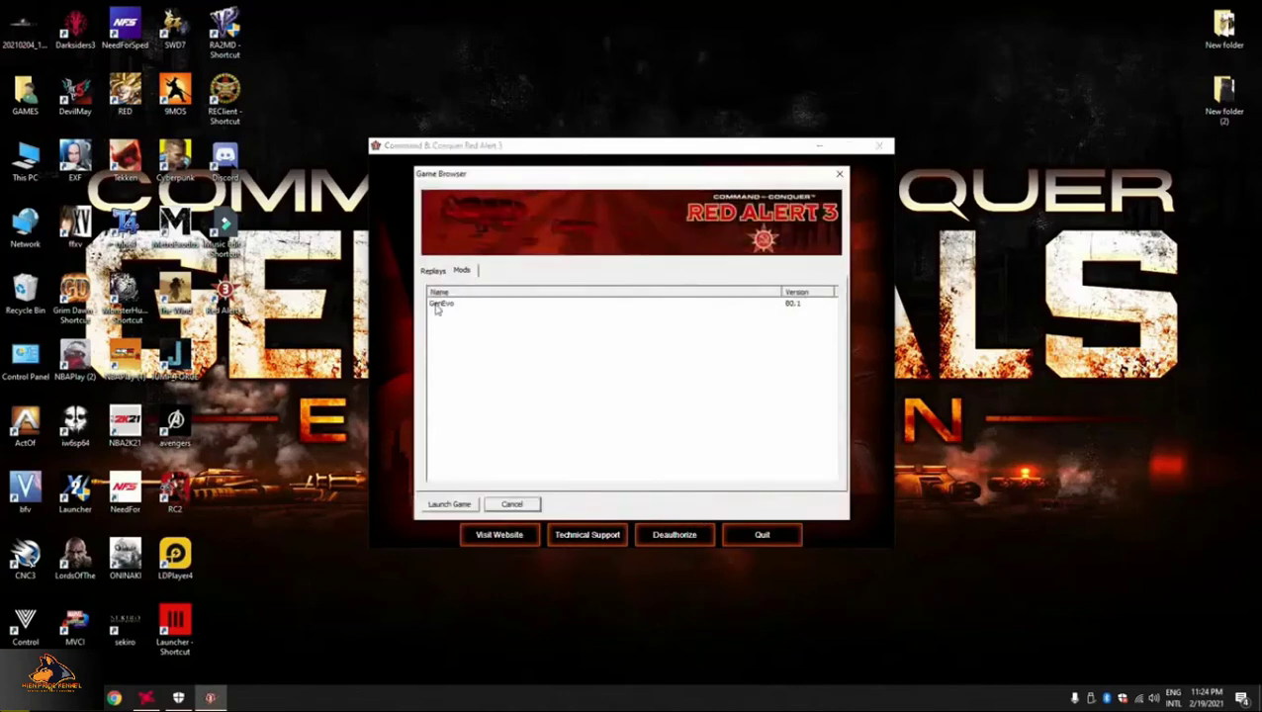
left_click(441, 309)
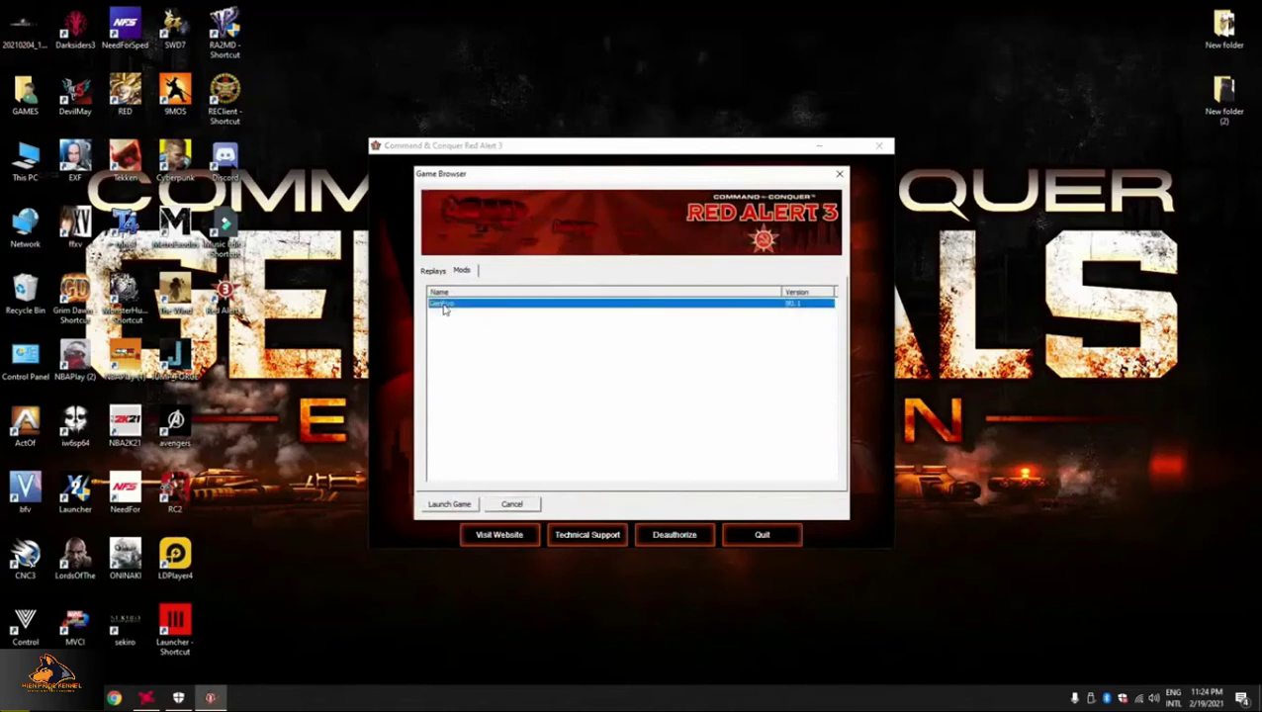
left_click(449, 505)
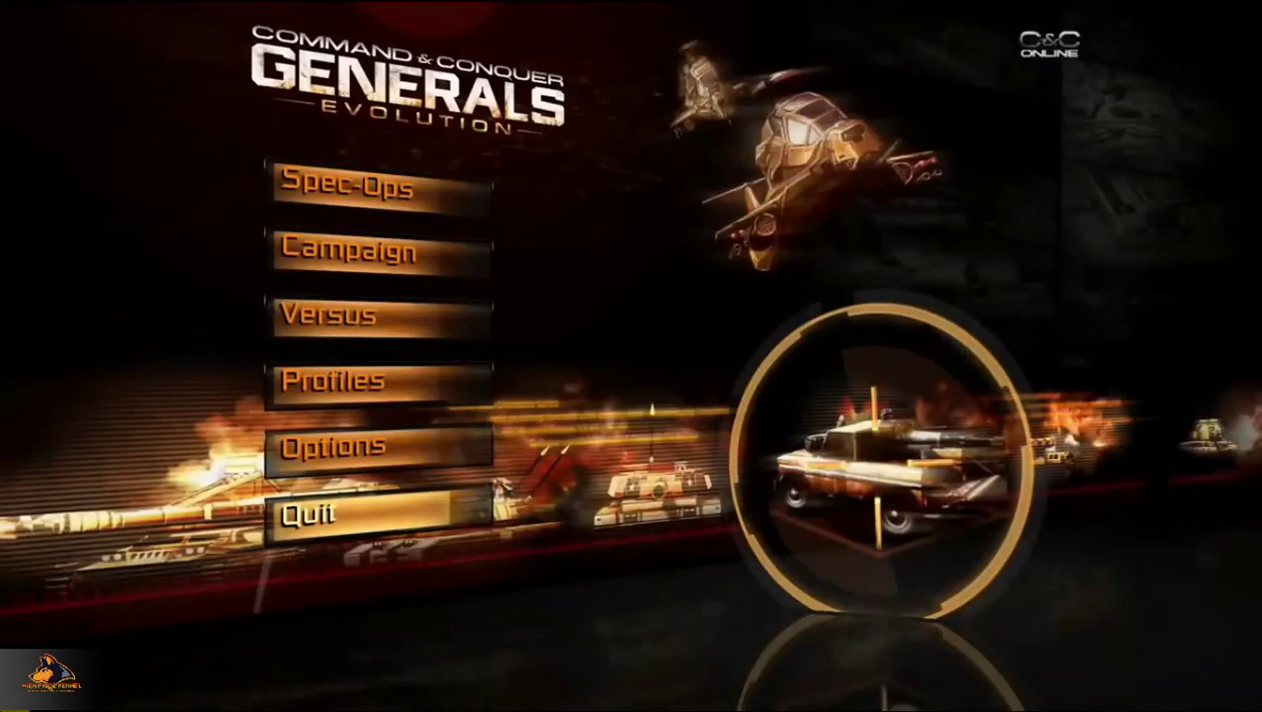
- Review the graphics options in the game settings and confirm them
left_click(378, 326)
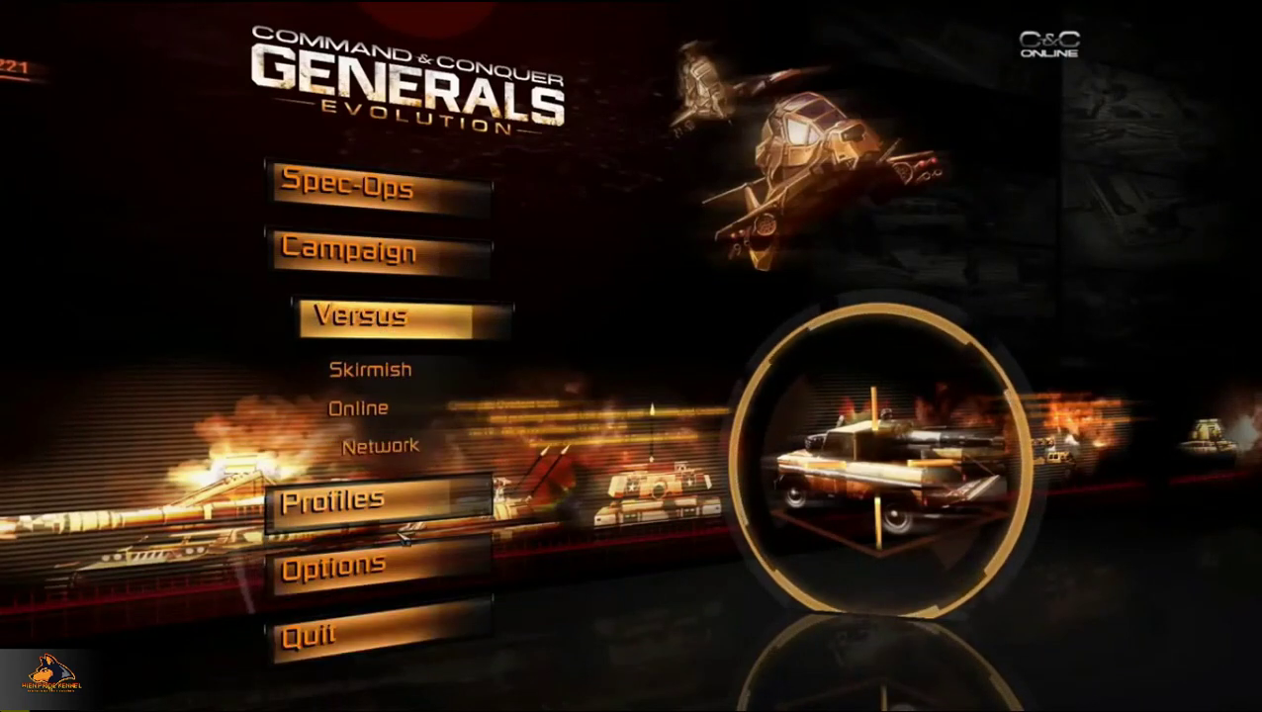
left_click(347, 589)
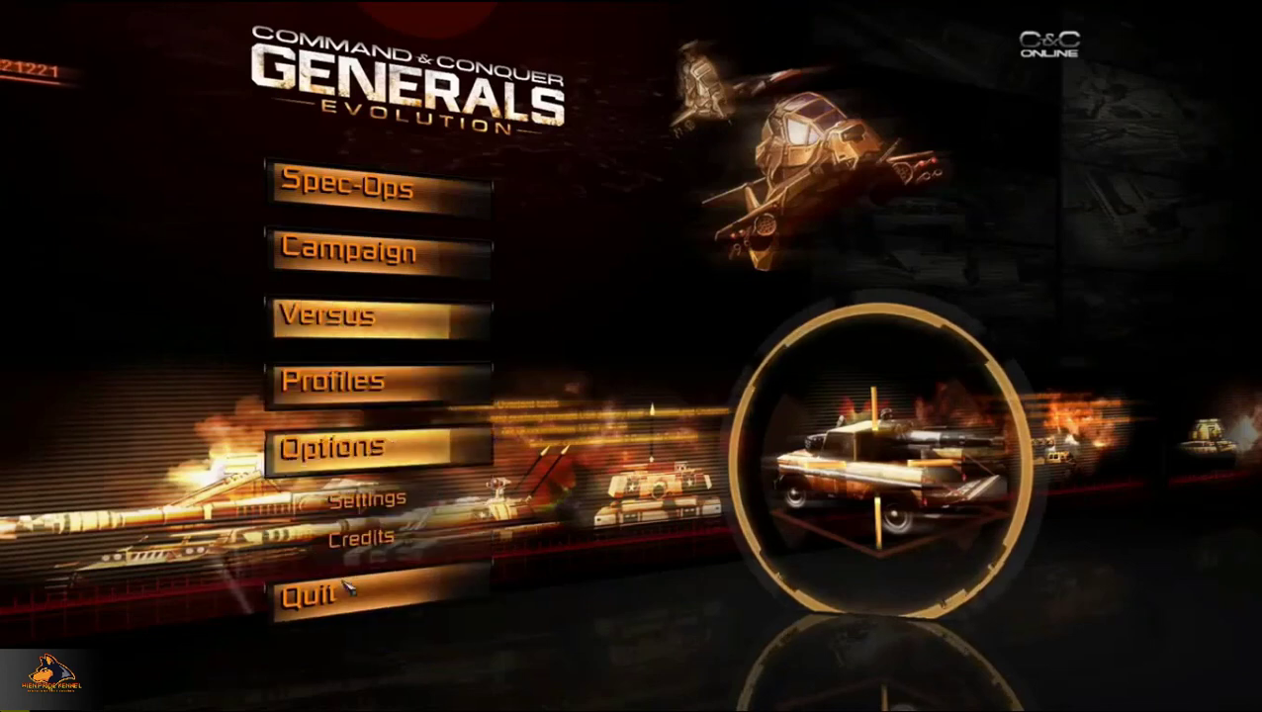
left_click(398, 498)
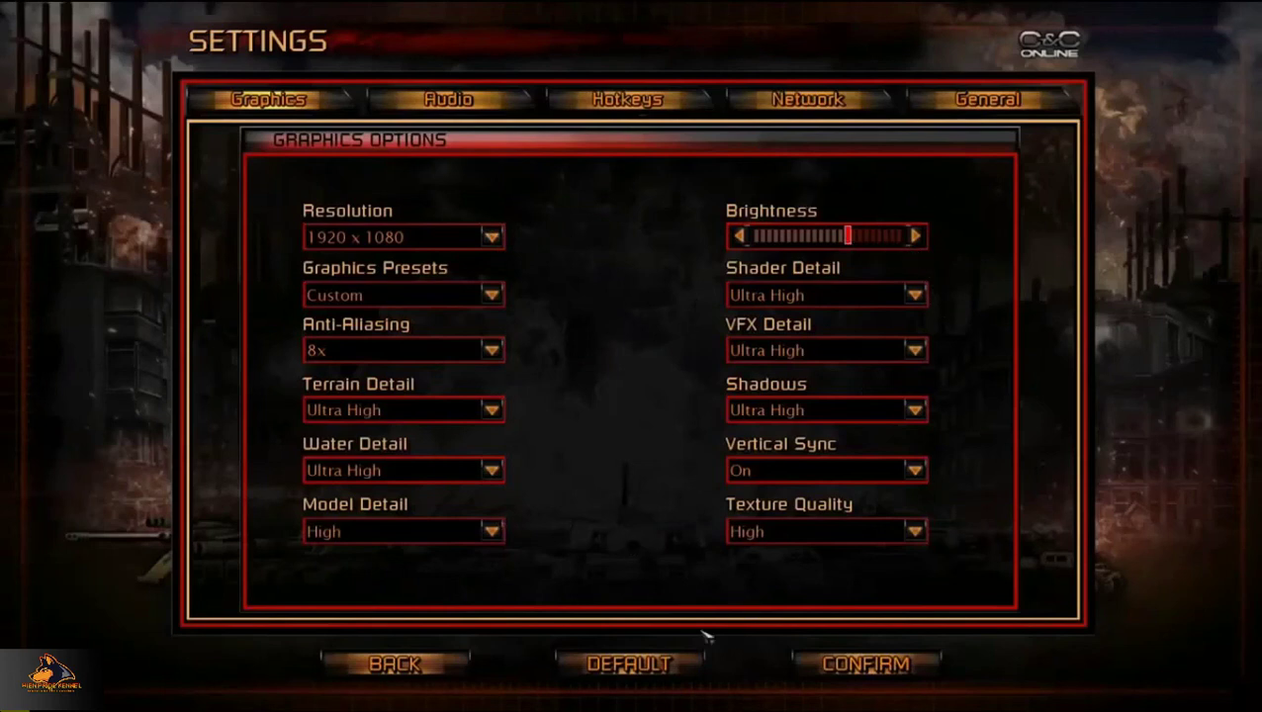
left_click(865, 664)
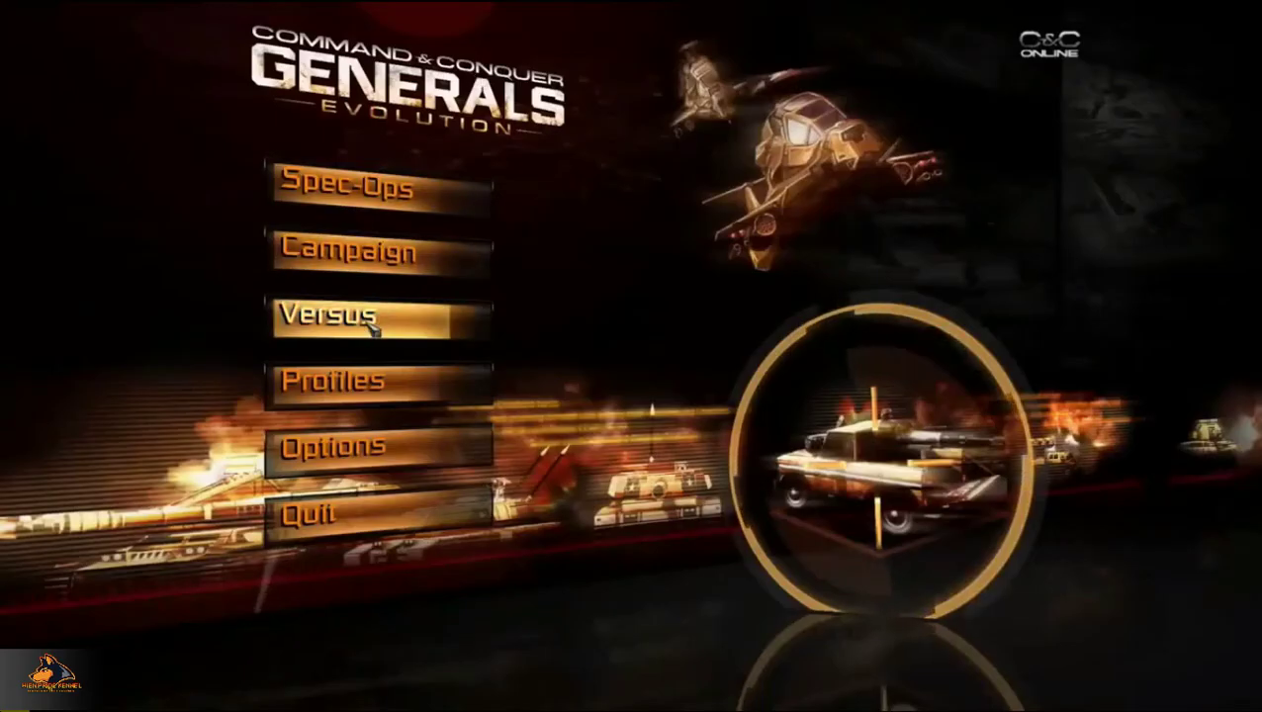
- Open the skirmish setup and choose the four-player Homeland Alliance map
left_click(372, 321)
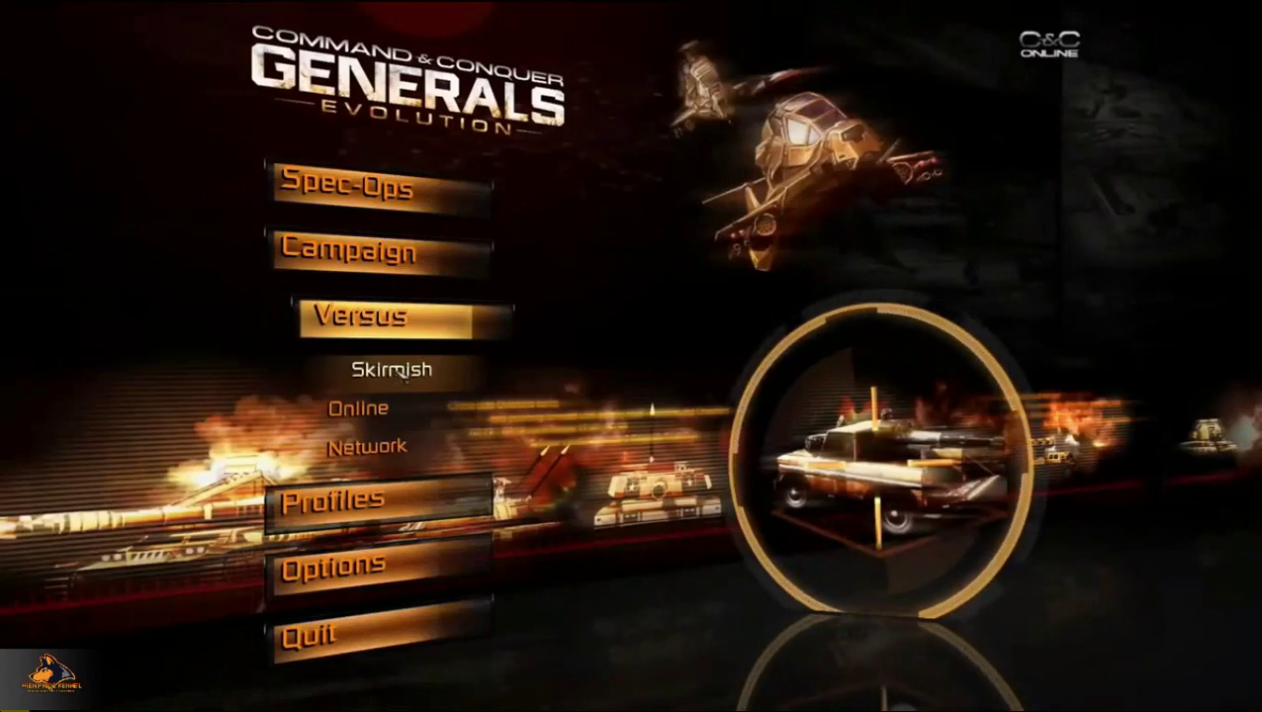
left_click(394, 376)
left_click(356, 253)
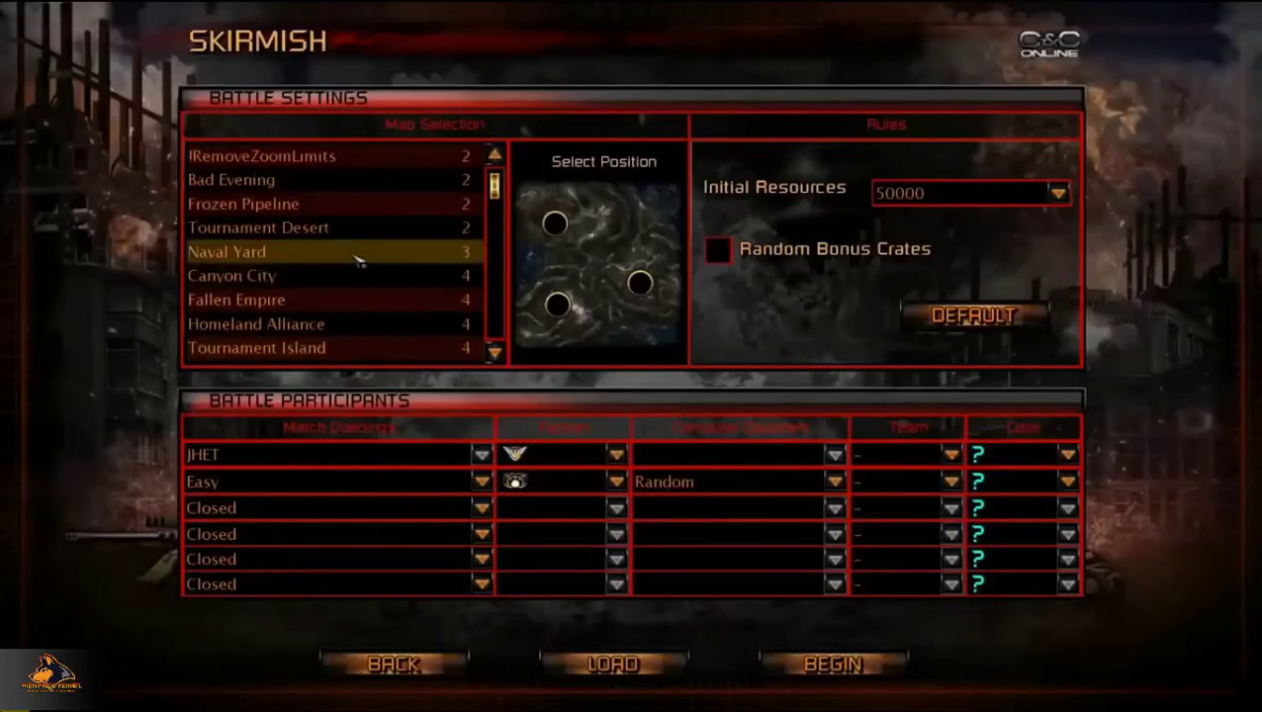
left_click(324, 281)
scroll(336, 278, "down", 1)
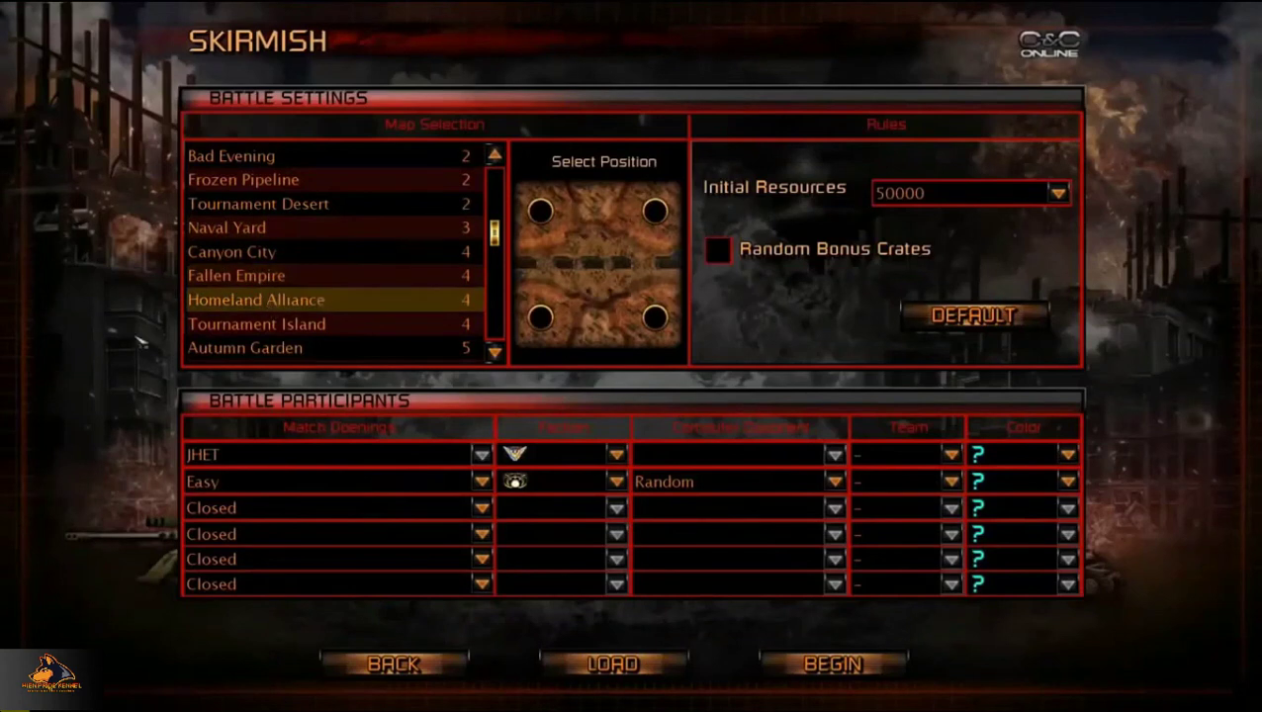
- Assign player 1 to the map's lower-left start position and player 2 to its upper-right one, and begin the skirmish
left_click(540, 317)
left_click(656, 212)
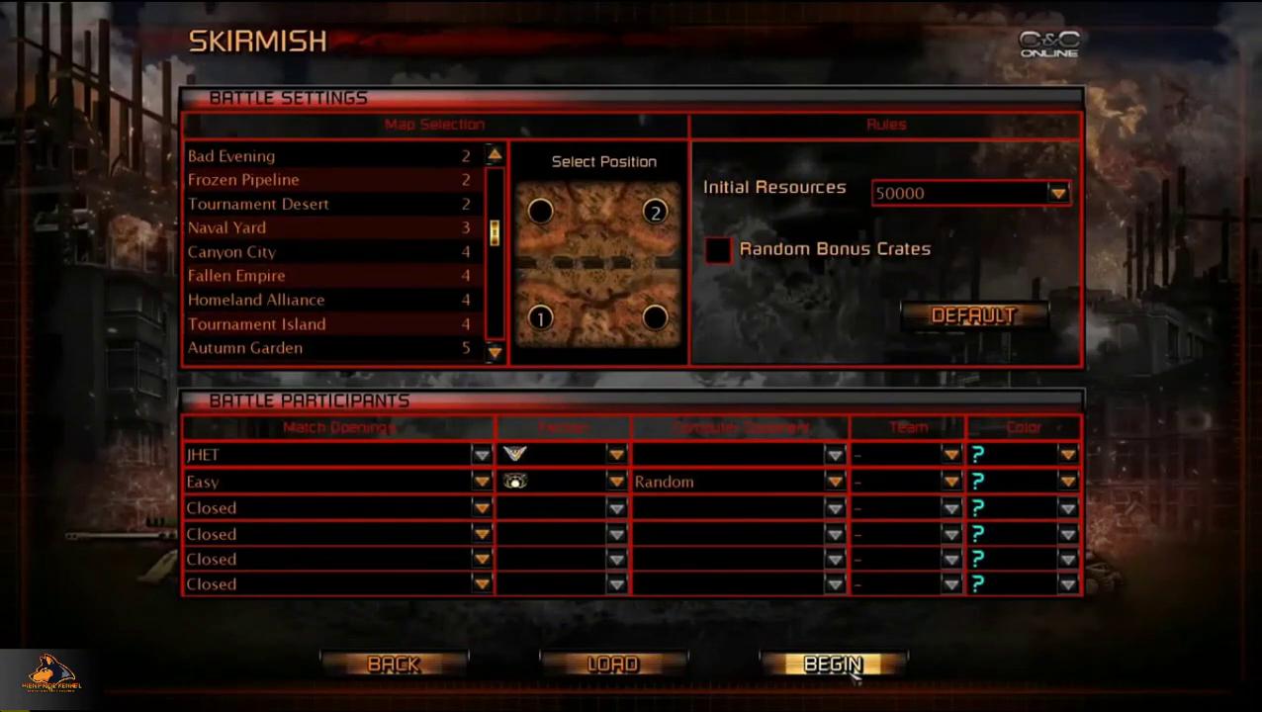
left_click(836, 664)
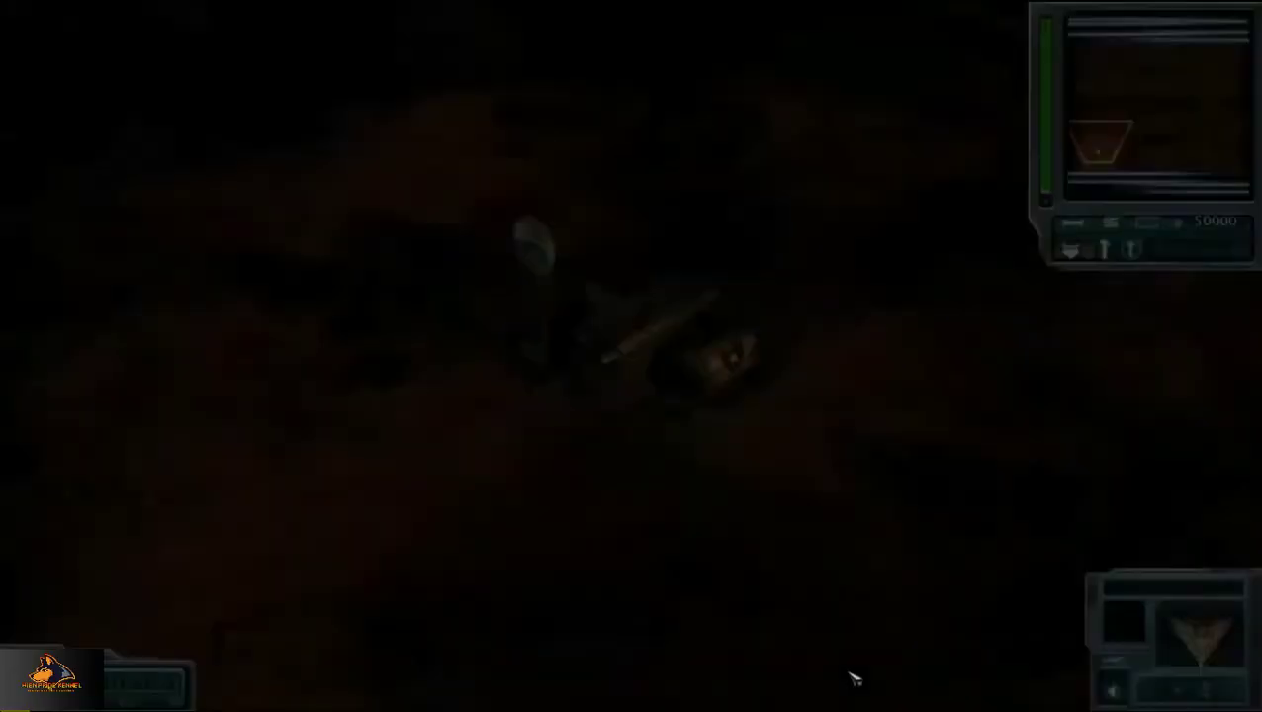
- Choose the Air General upgrade at the Command Center and ready a C.F. Reactor for placement near it
key("h")
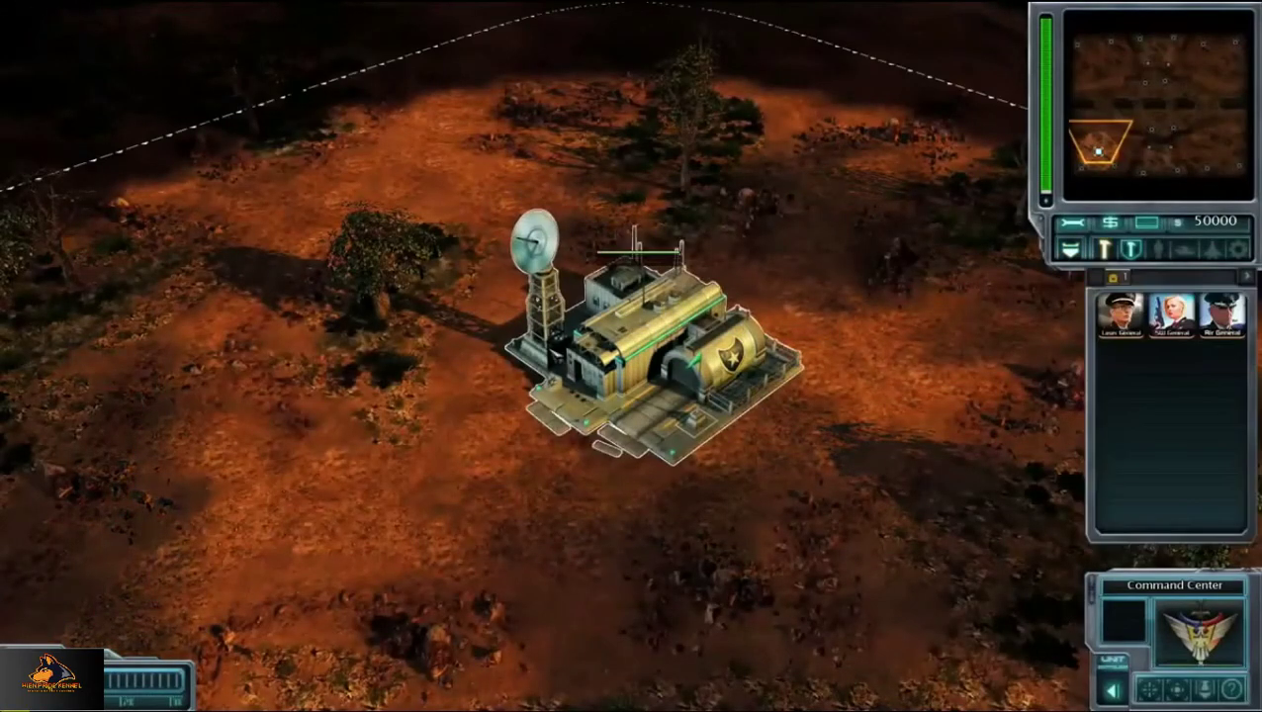
left_click(1122, 315)
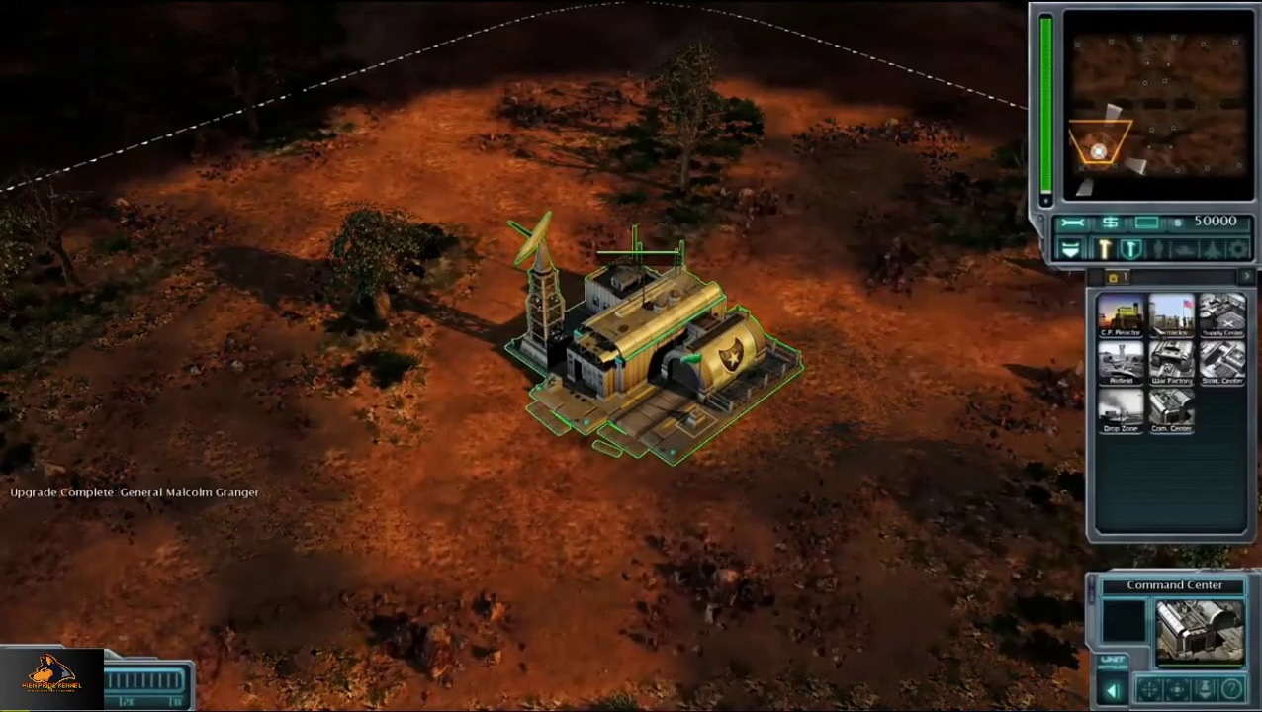
left_click(1121, 315)
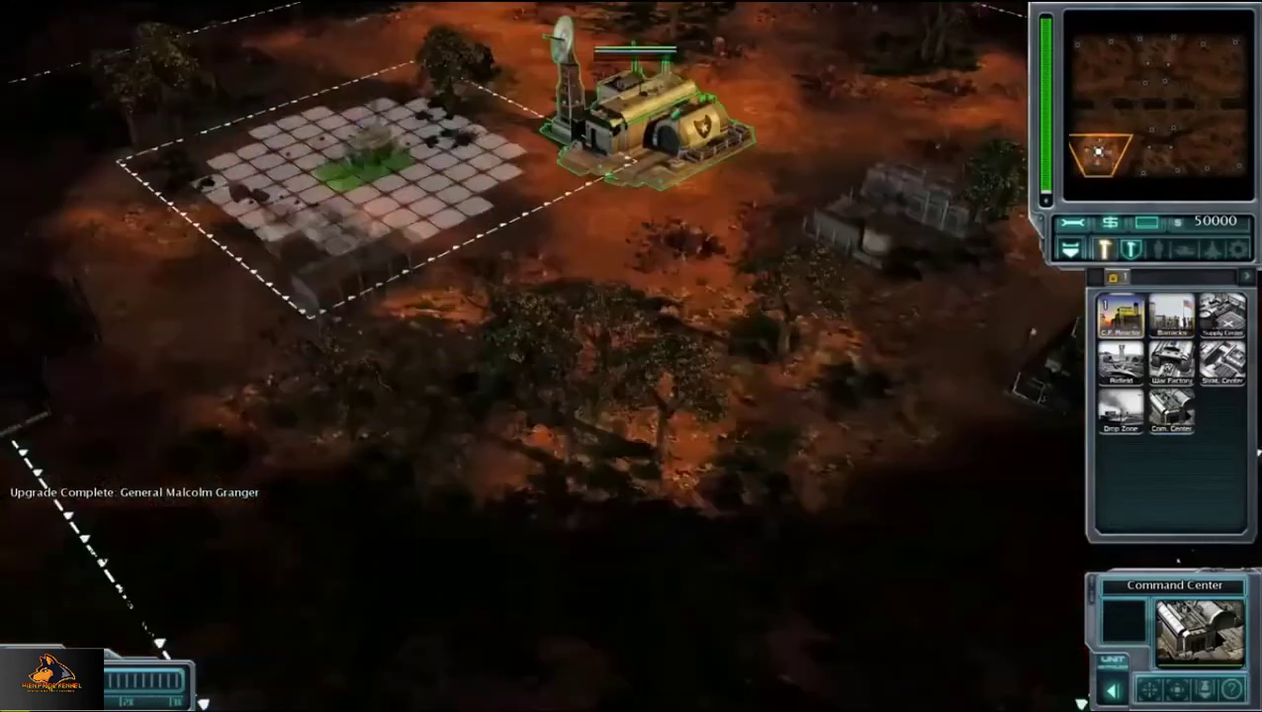